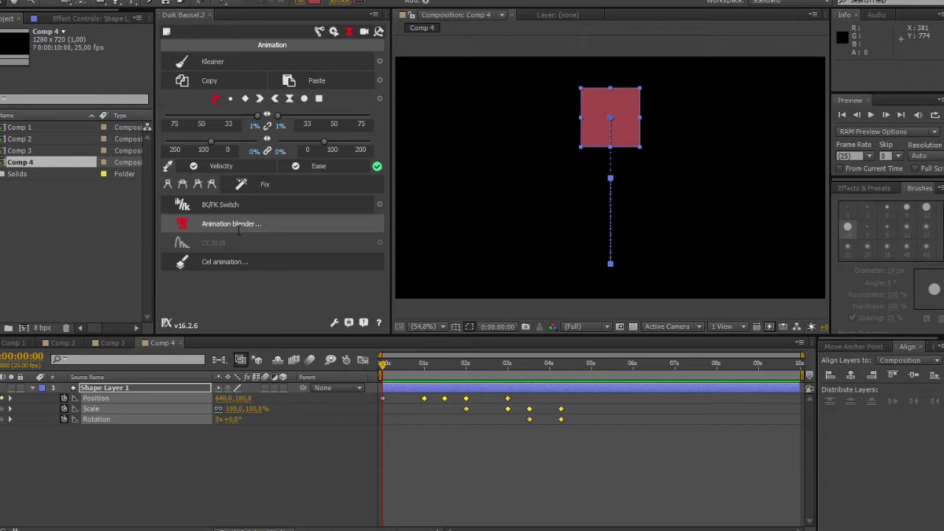
# Step through the square's keyframed Position, Scale and Rotation animation in Comp 4
pyautogui.click(389, 362)
pyautogui.moveTo(388, 363)
pyautogui.mouseDown()
pyautogui.moveTo(445, 367)
pyautogui.moveTo(451, 406)
pyautogui.moveTo(498, 412)
pyautogui.moveTo(478, 439)
pyautogui.moveTo(513, 431)
pyautogui.mouseUp()
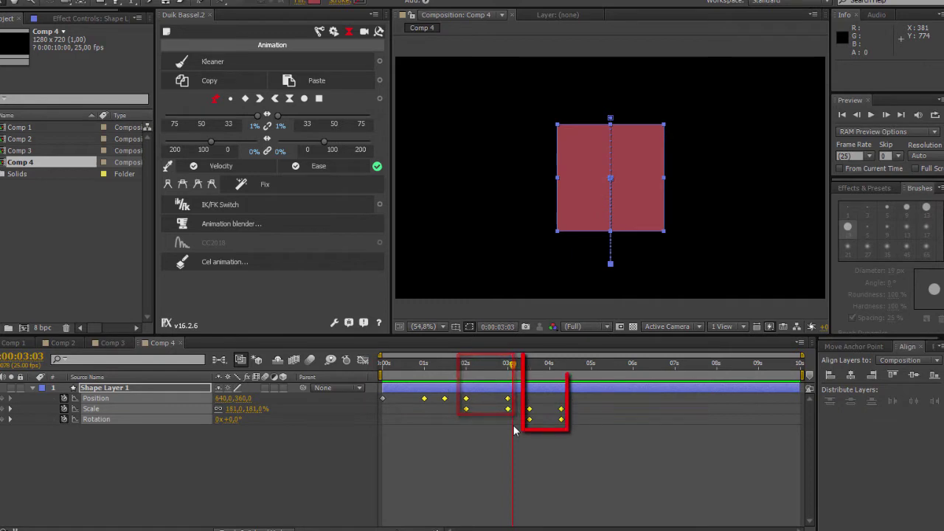
pyautogui.moveTo(513, 426)
pyautogui.mouseDown()
pyautogui.moveTo(536, 428)
pyautogui.moveTo(556, 470)
pyautogui.moveTo(369, 525)
pyautogui.mouseUp()
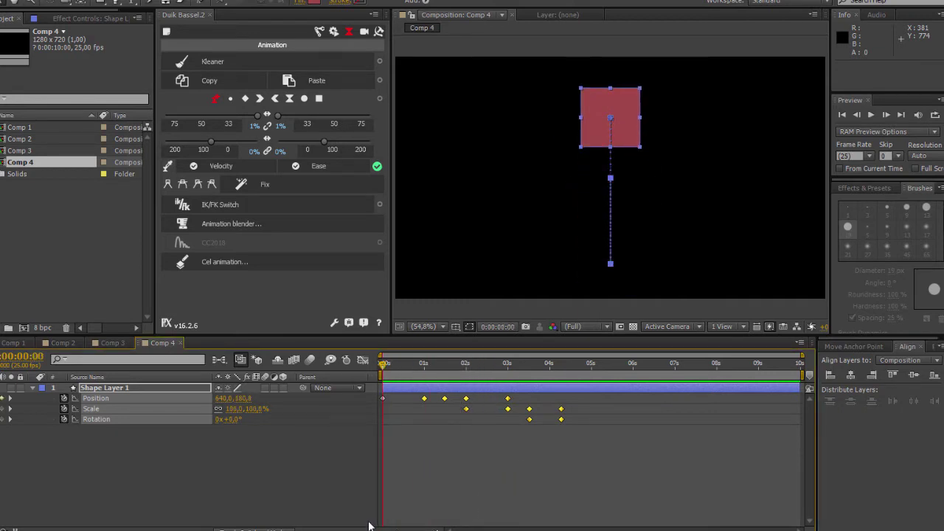
pyautogui.moveTo(595, 449)
pyautogui.mouseDown()
pyautogui.moveTo(544, 417)
pyautogui.moveTo(375, 396)
pyautogui.mouseUp()
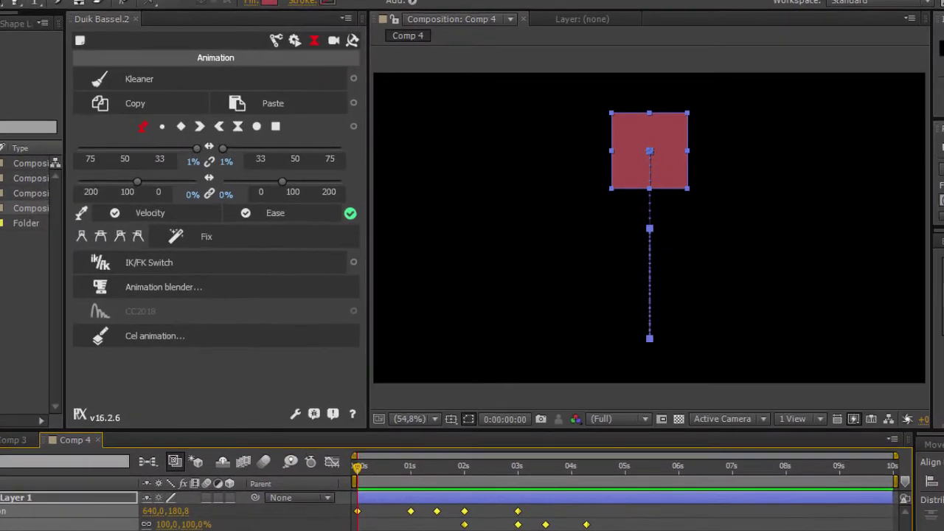
pyautogui.hotkey('ctrl', 'shift', 'a')
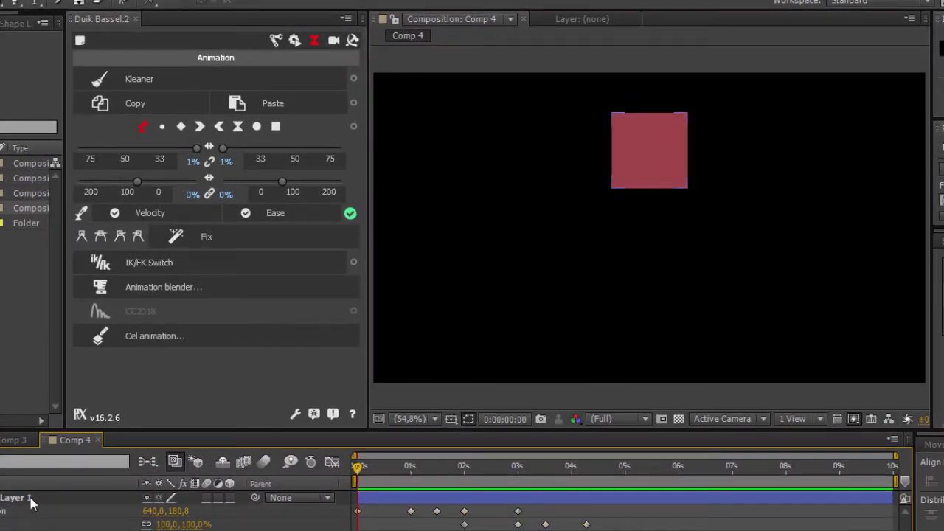
pyautogui.click(33, 499)
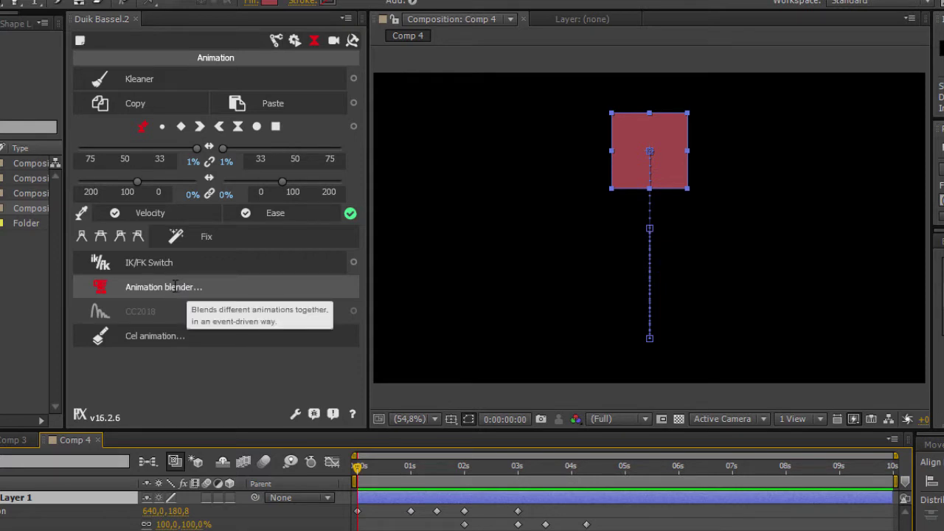
pyautogui.click(174, 286)
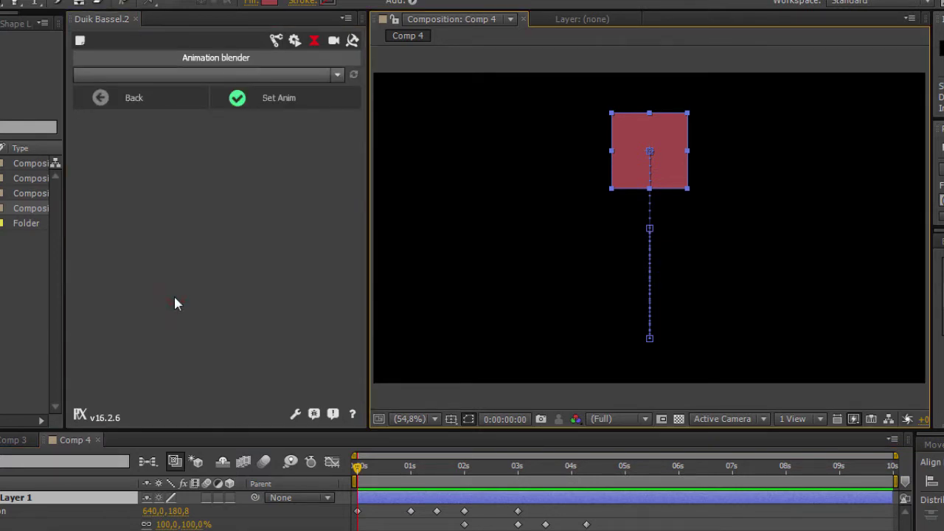
pyautogui.click(236, 76)
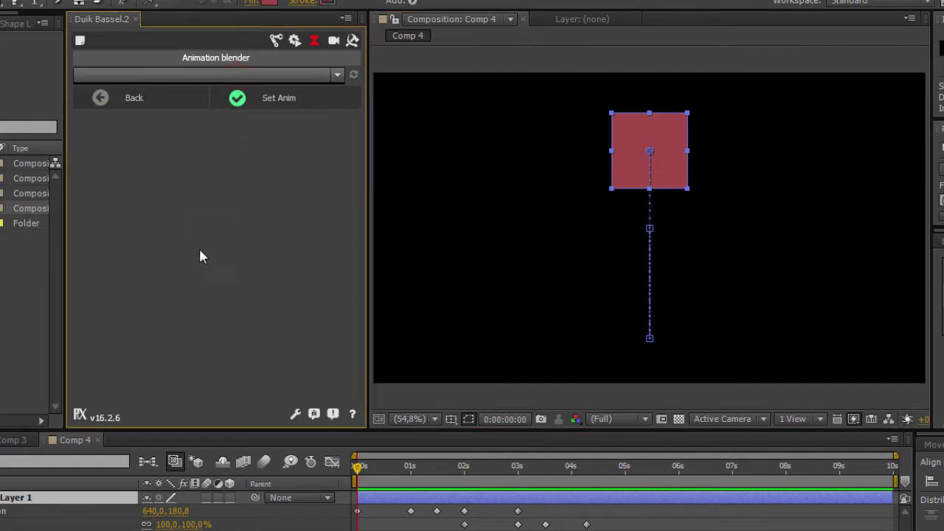
pyautogui.click(101, 96)
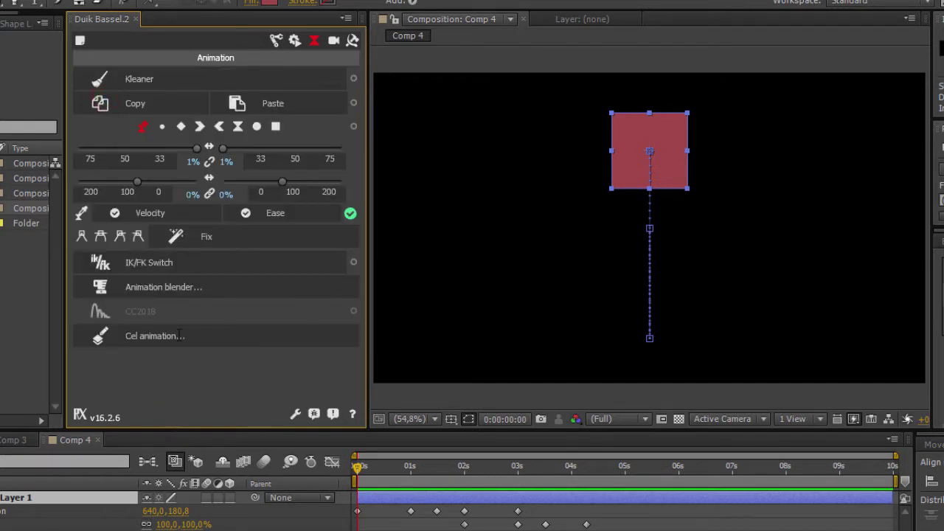
# Switch Duik to the Rigging page's Structures, then Links & constraints tools
pyautogui.click(276, 42)
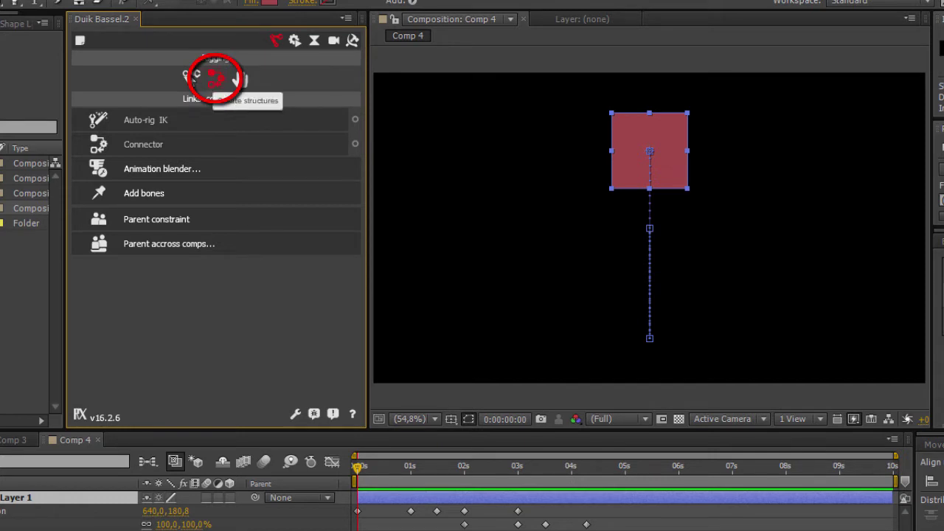
pyautogui.click(214, 80)
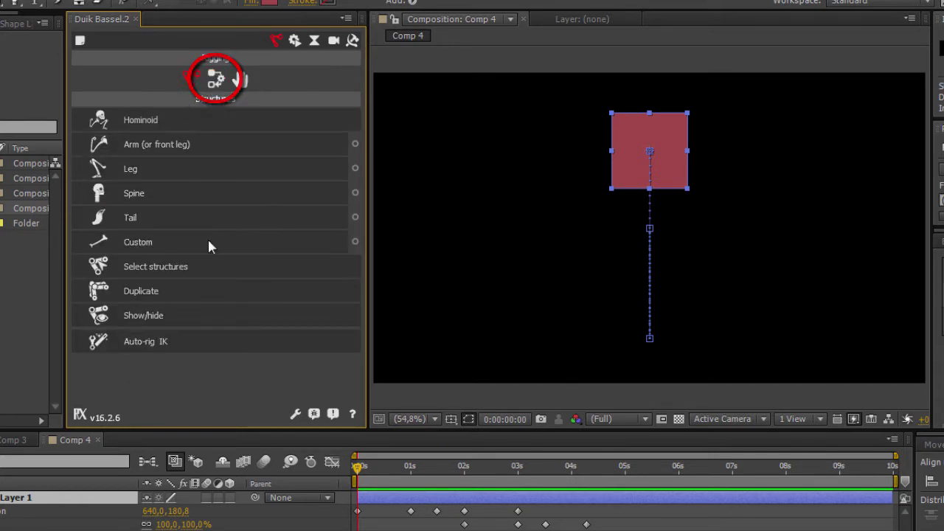
pyautogui.click(218, 80)
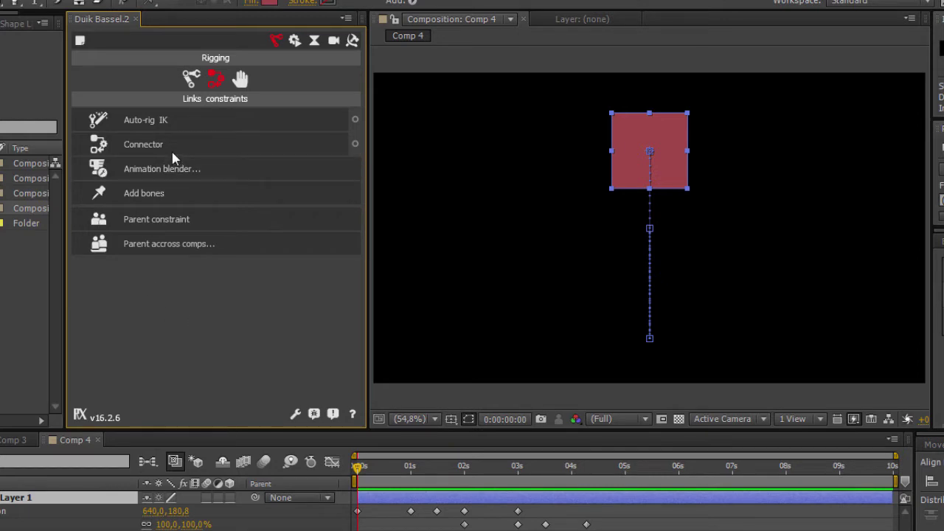
# Scrub Comp 4 to preview the square moving down, then return to 0 s
pyautogui.click(82, 441)
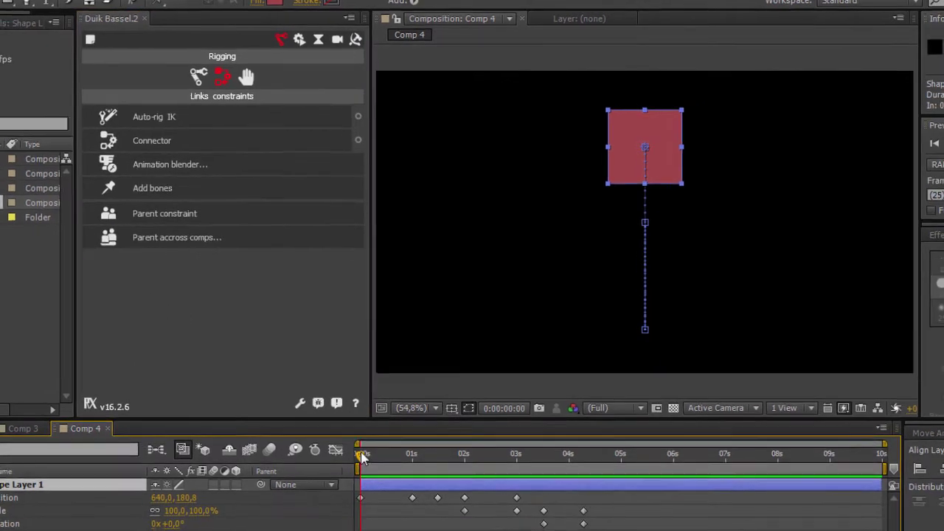
pyautogui.moveTo(361, 451); pyautogui.dragTo(425, 452)
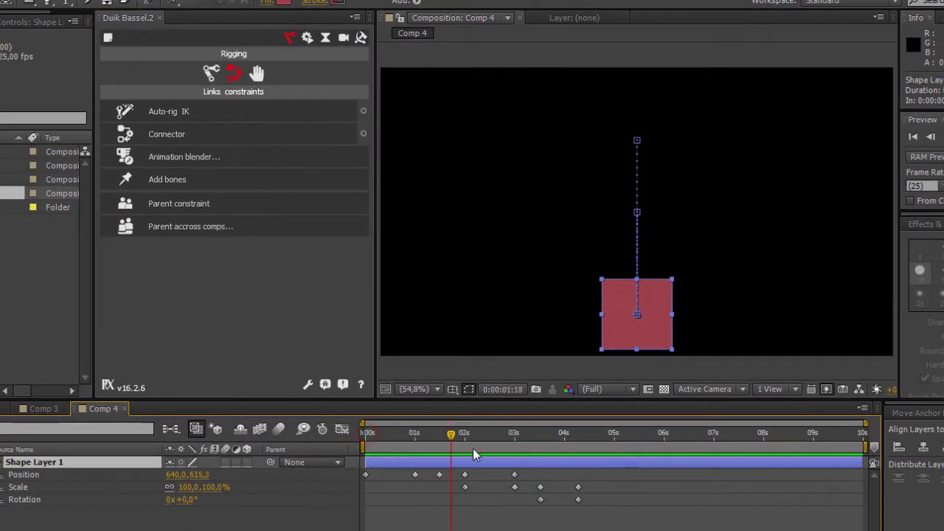
pyautogui.press('Home')
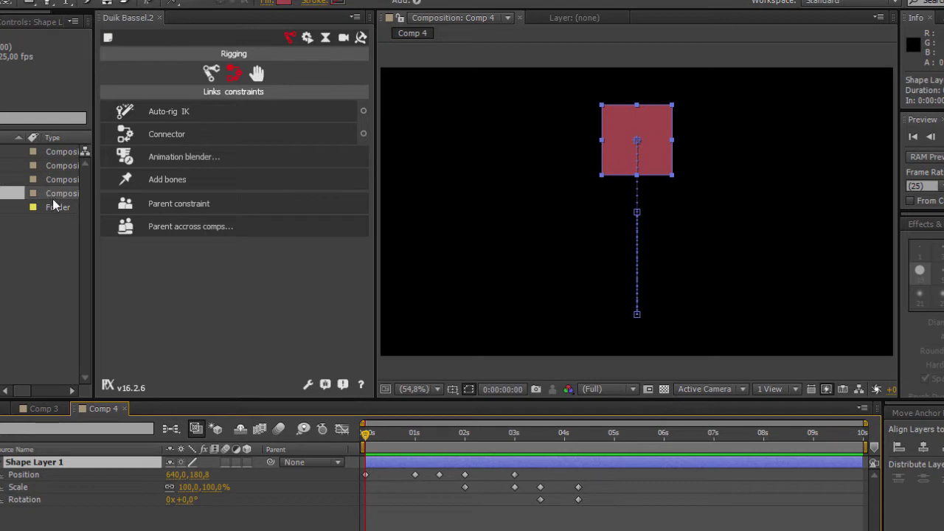
# Open Duik's Animation blender setup and shorten Comp 4's work area to about 1 second
pyautogui.click(180, 157)
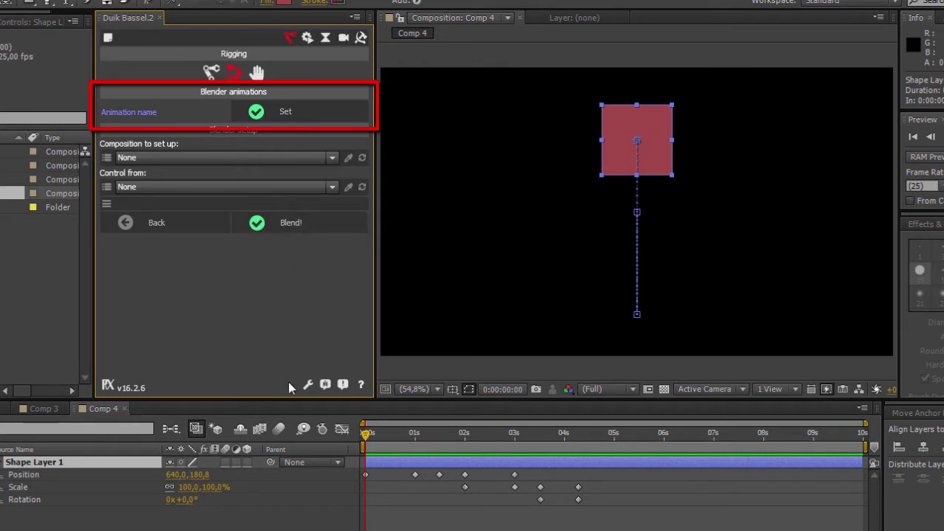
pyautogui.moveTo(366, 434)
pyautogui.mouseDown()
pyautogui.moveTo(391, 434)
pyautogui.moveTo(96, 452)
pyautogui.mouseUp()
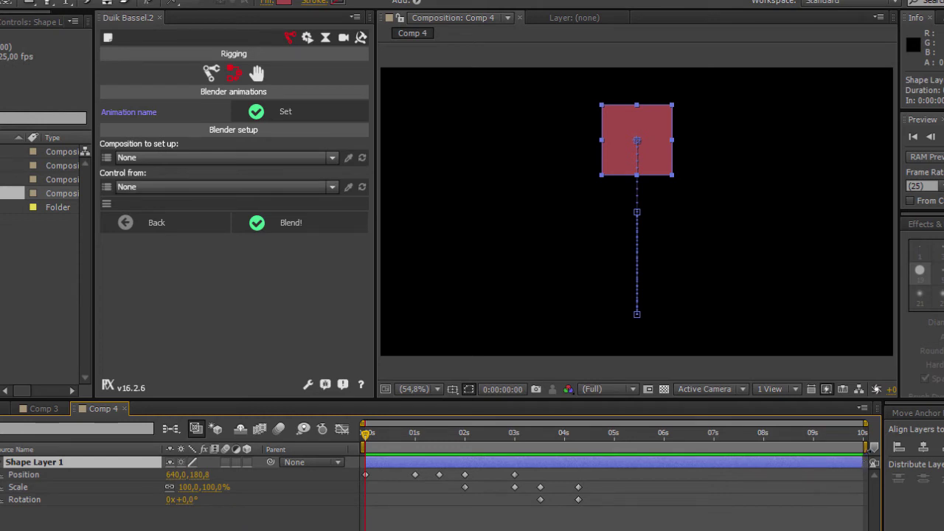
pyautogui.moveTo(866, 448); pyautogui.dragTo(418, 455)
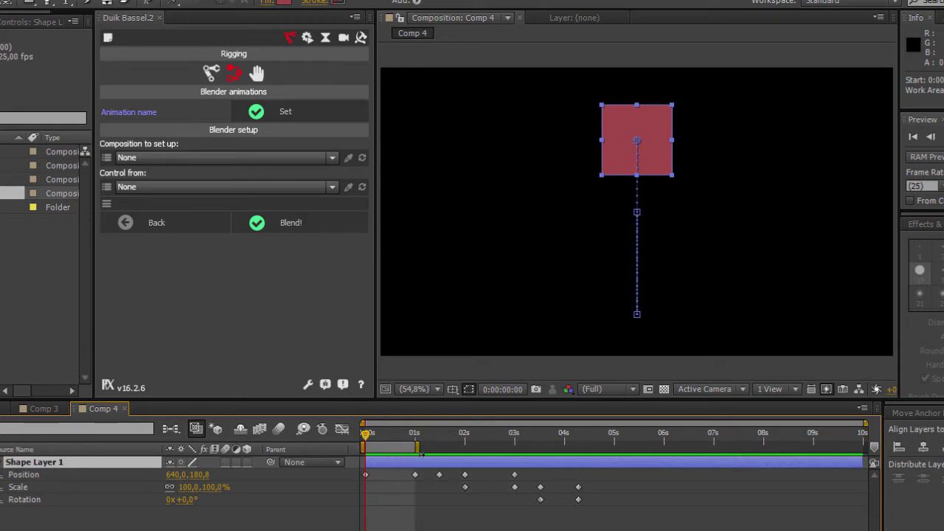
# Roughly extend the work area end to about 1.5 seconds and preview playback
pyautogui.moveTo(418, 448); pyautogui.dragTo(441, 447)
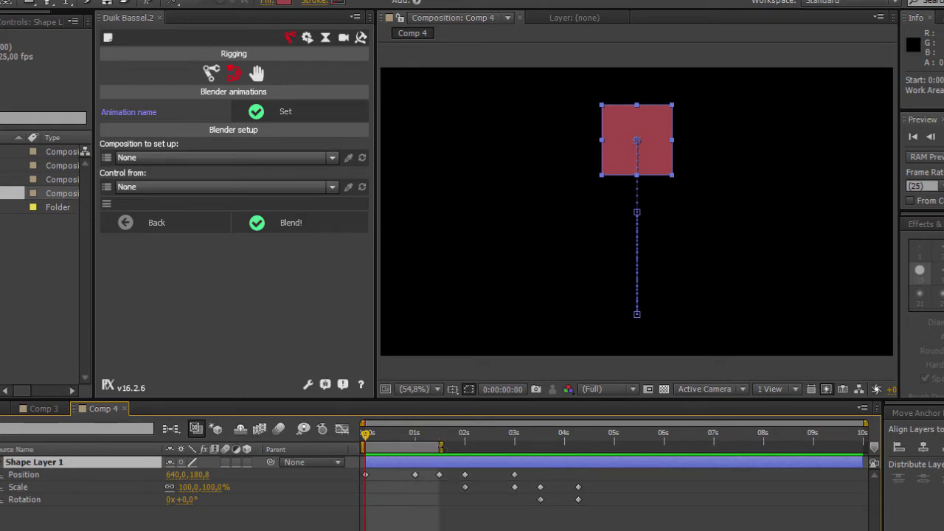
pyautogui.click(368, 436)
pyautogui.press('space')
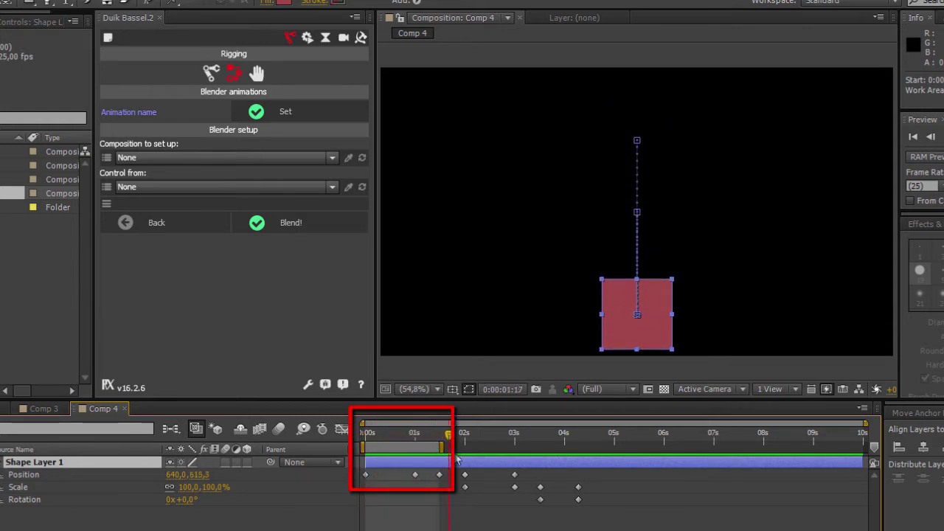
pyautogui.press('k')
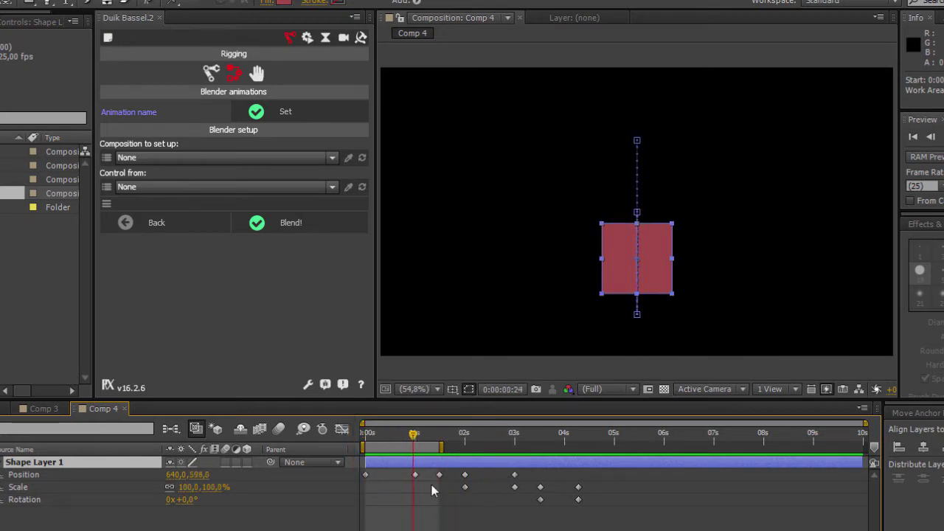
pyautogui.press('space')
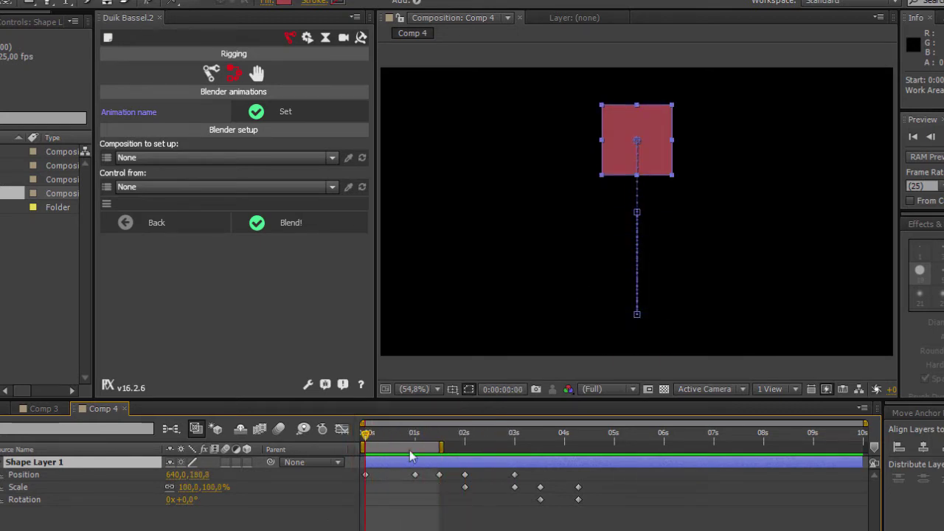
pyautogui.moveTo(419, 447); pyautogui.dragTo(528, 461)
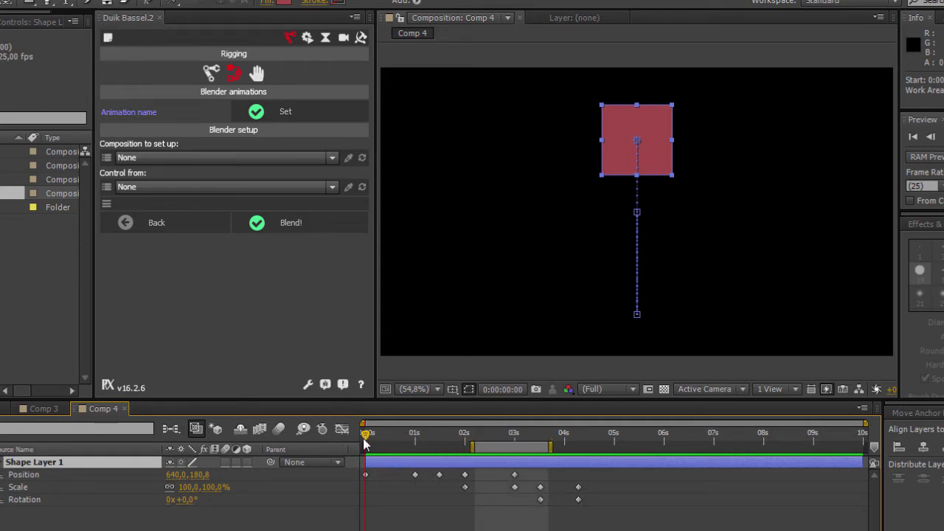
pyautogui.moveTo(366, 436)
pyautogui.mouseDown()
pyautogui.moveTo(442, 449)
pyautogui.moveTo(365, 441)
pyautogui.mouseUp()
# Set the work area from 0 to 0:00:01:12 with B and N, then play it
pyautogui.click(445, 435)
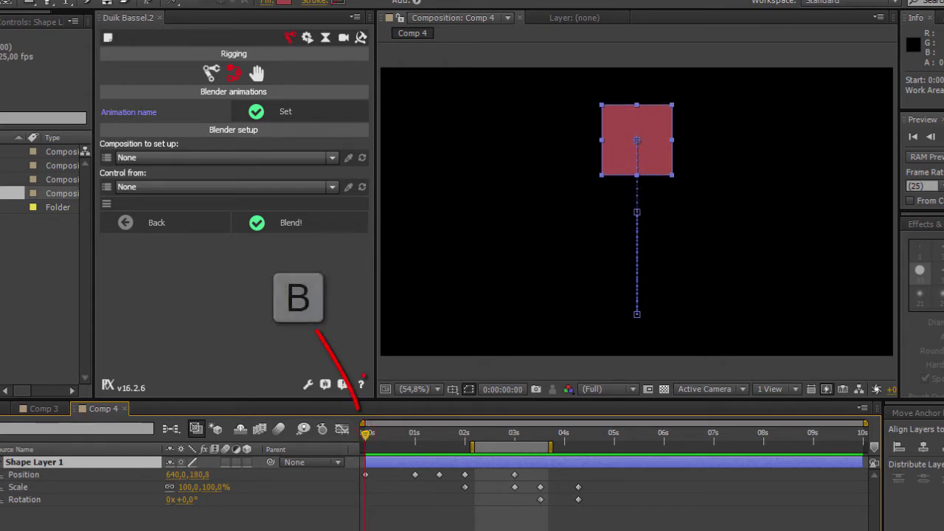
pyautogui.press('b')
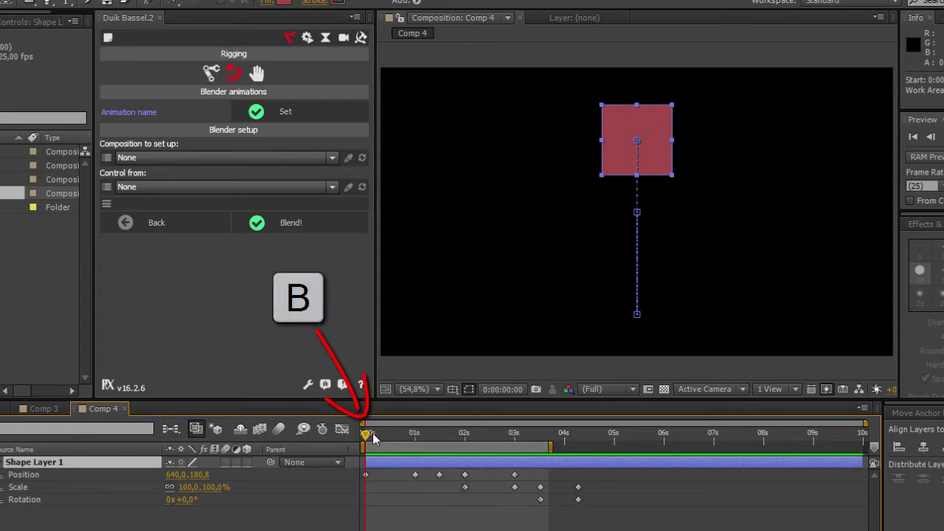
pyautogui.moveTo(369, 433); pyautogui.dragTo(440, 434)
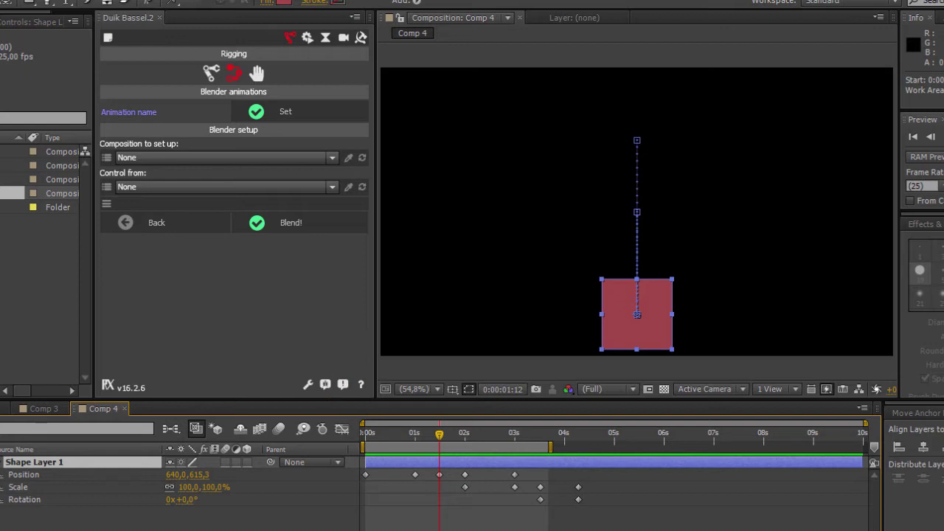
pyautogui.press('n')
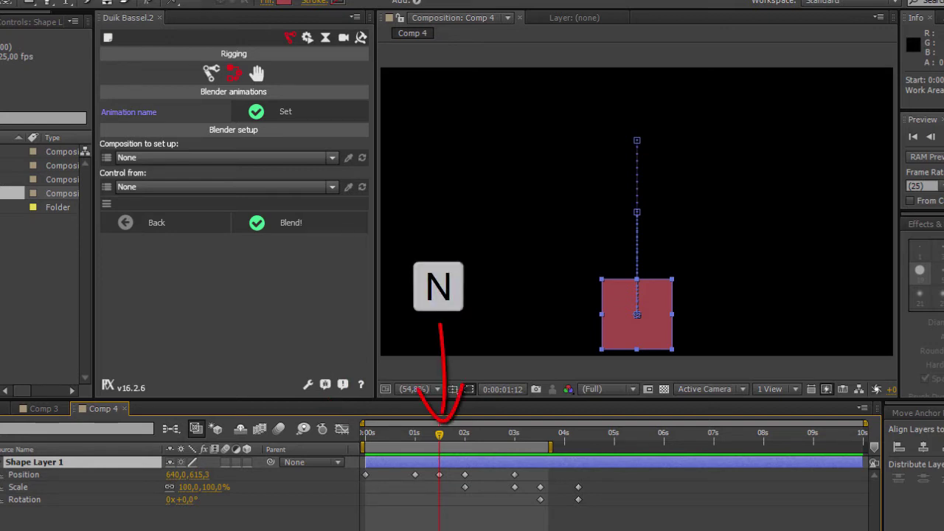
pyautogui.press('n')
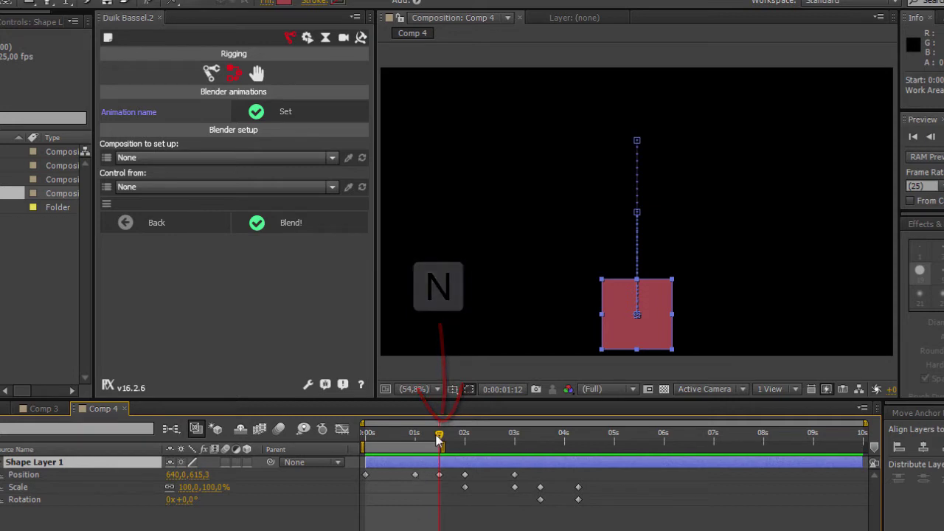
pyautogui.press('space')
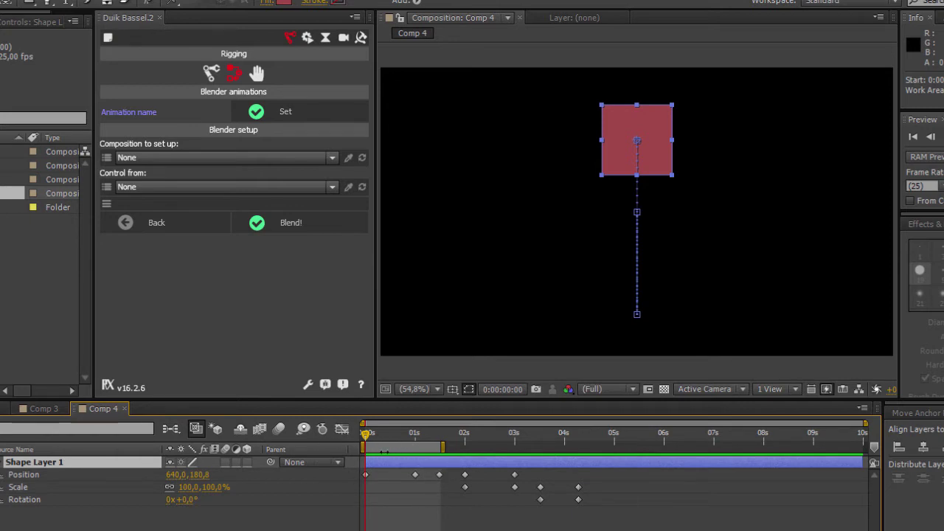
# Name the blend animation 'pos anim' and register the work area, adding a Null 1 marker
pyautogui.click(170, 112)
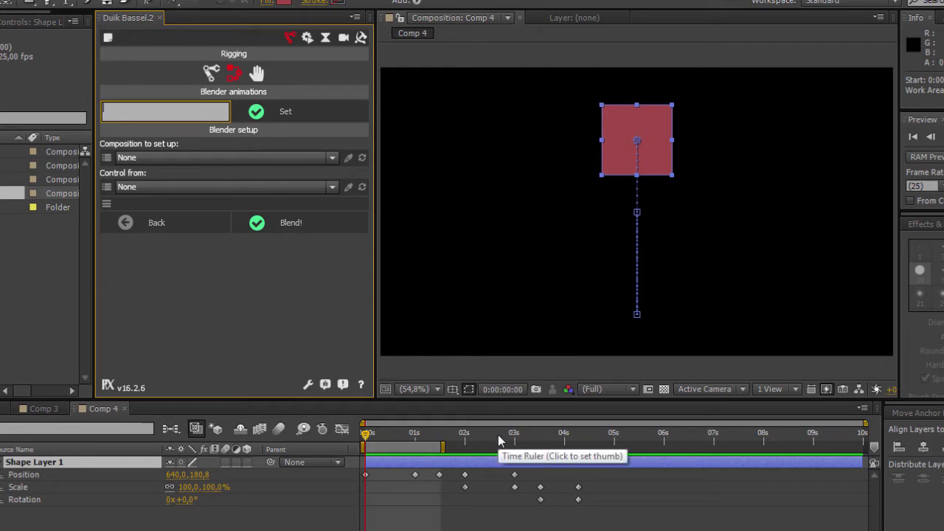
pyautogui.write('pos anim')
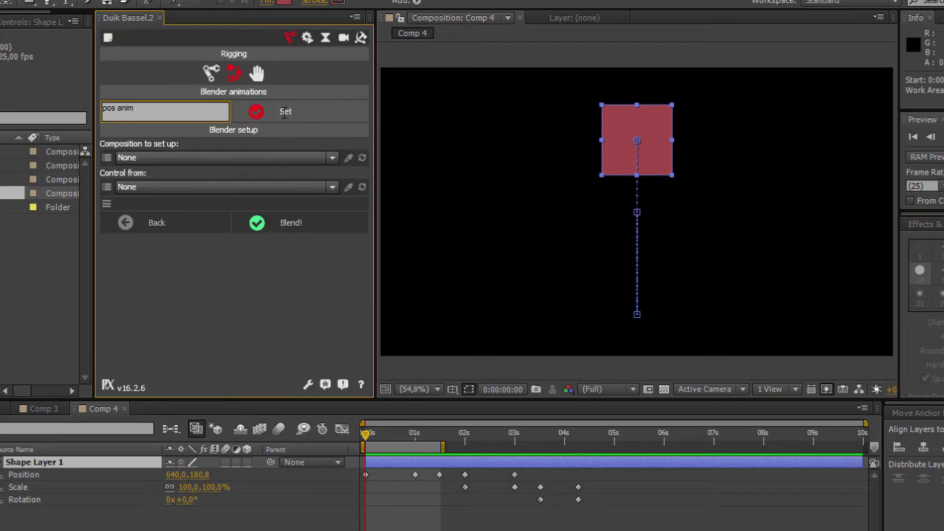
pyautogui.click(283, 113)
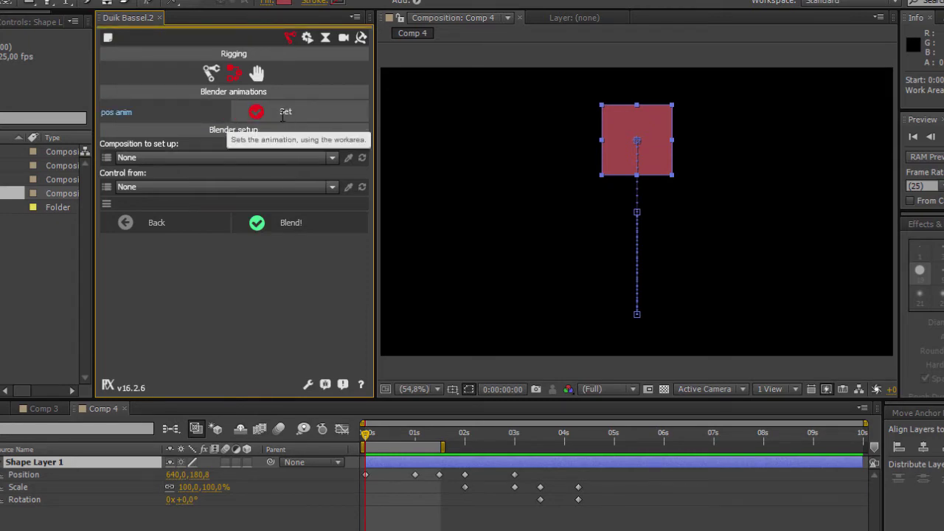
pyautogui.click(283, 115)
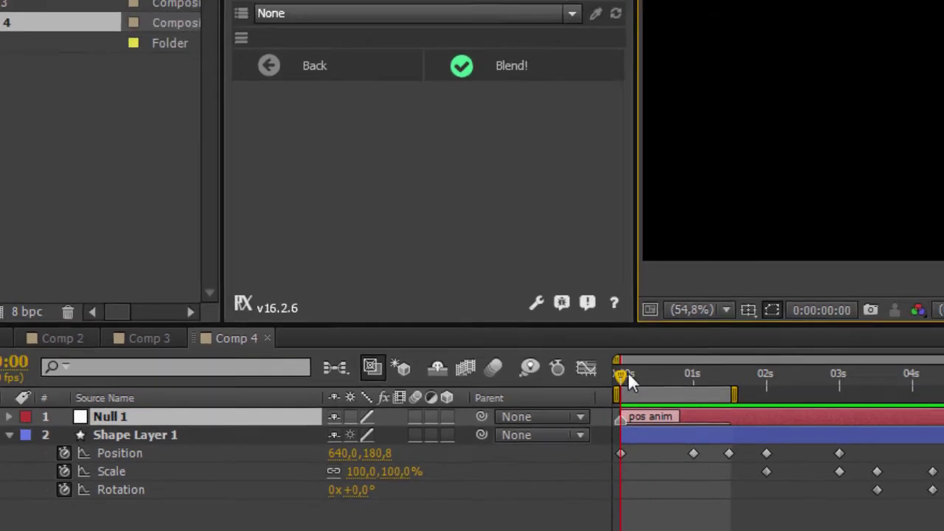
# Preview the position part, then set the work area from 2 to 3 seconds over the scale keys
pyautogui.moveTo(628, 372); pyautogui.dragTo(503, 414)
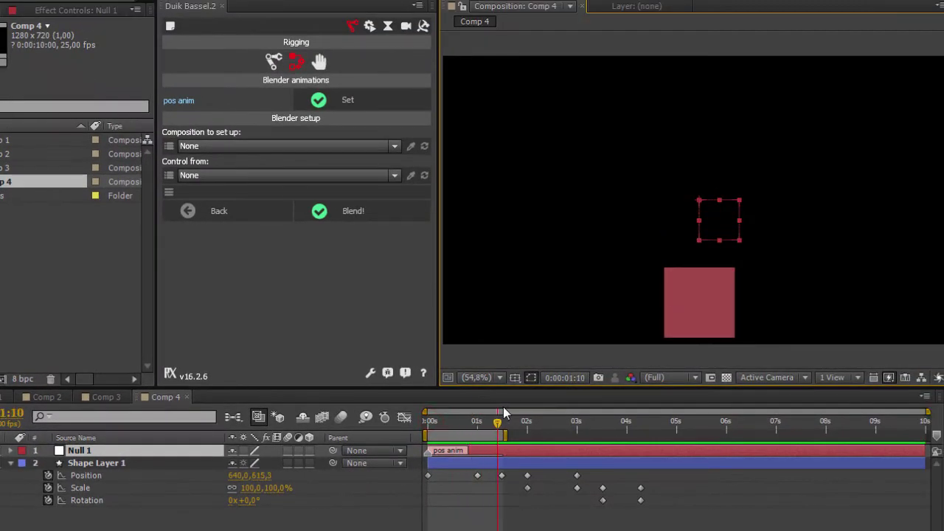
pyautogui.press('space')
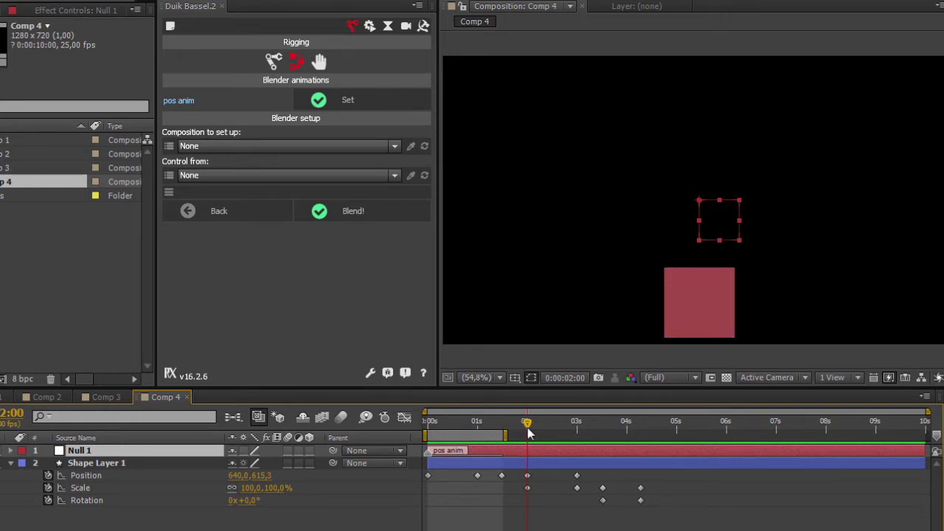
pyautogui.moveTo(528, 427); pyautogui.dragTo(590, 443)
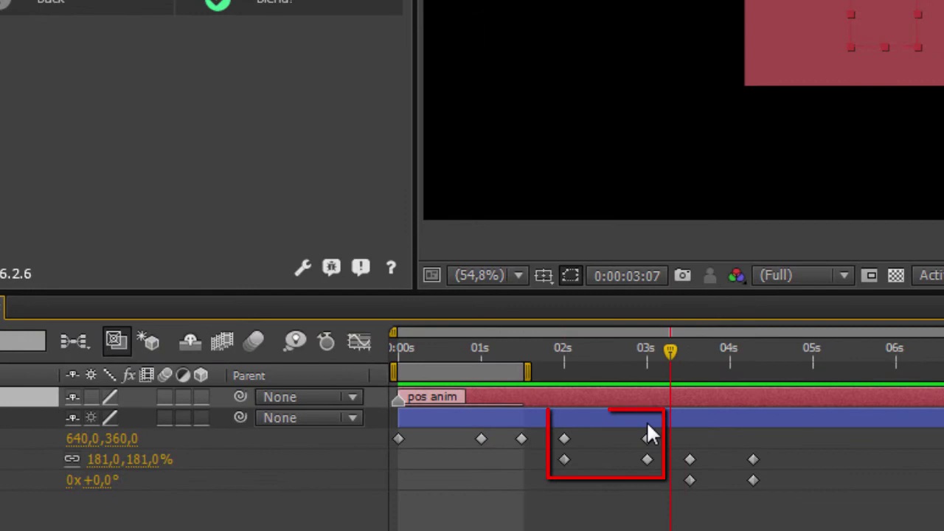
pyautogui.moveTo(649, 435); pyautogui.dragTo(574, 471)
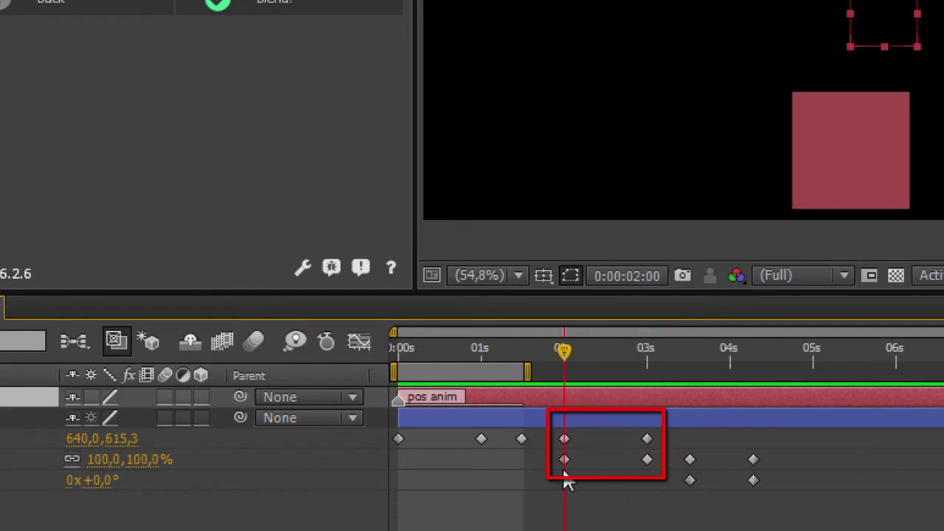
pyautogui.press('b')
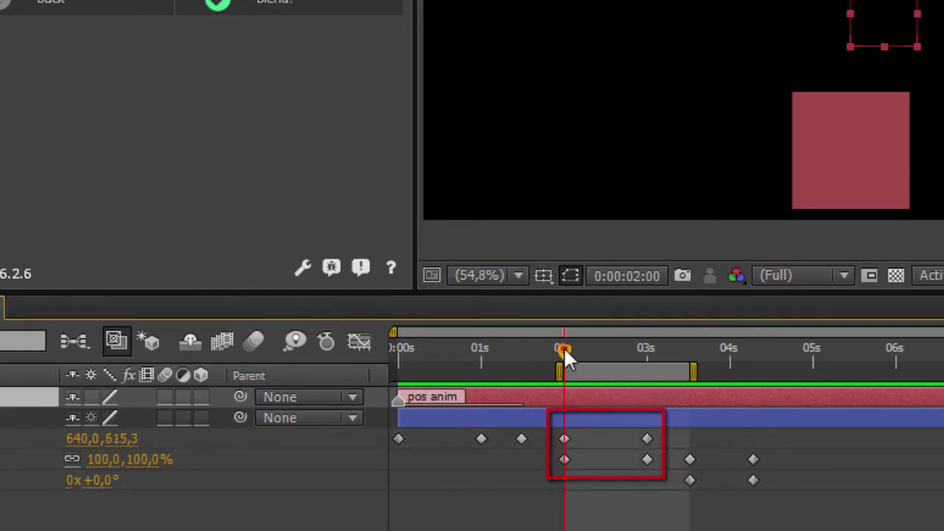
pyautogui.moveTo(565, 353)
pyautogui.mouseDown()
pyautogui.moveTo(671, 352)
pyautogui.moveTo(640, 373)
pyautogui.moveTo(557, 481)
pyautogui.mouseUp()
pyautogui.press('n')
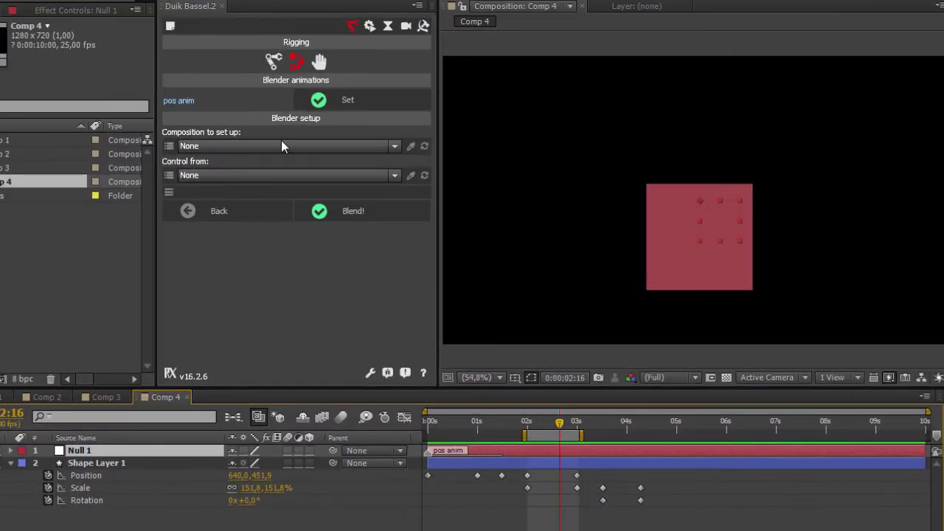
# Register the 2–3 s work area as 'scale anim' in Duik's Blender animations
pyautogui.click(218, 102)
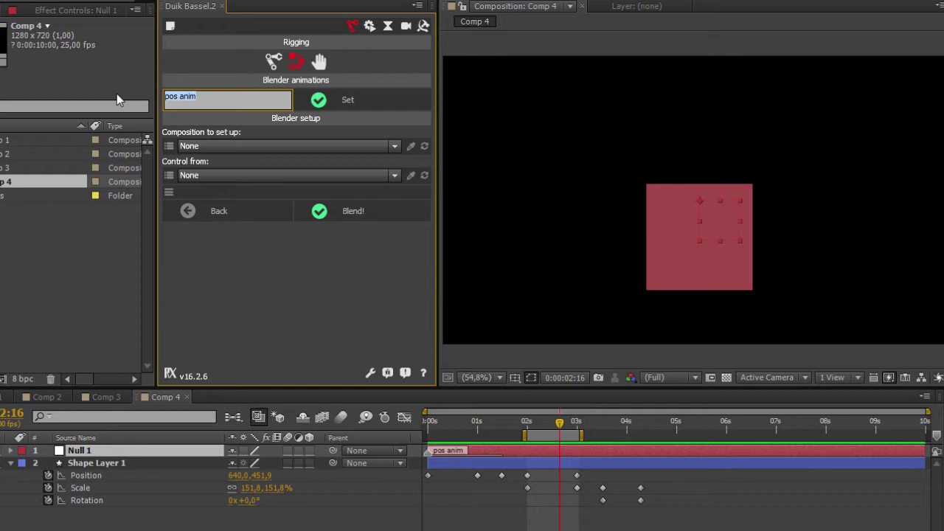
pyautogui.write('scale')
pyautogui.write(' anim')
pyautogui.press('Return')
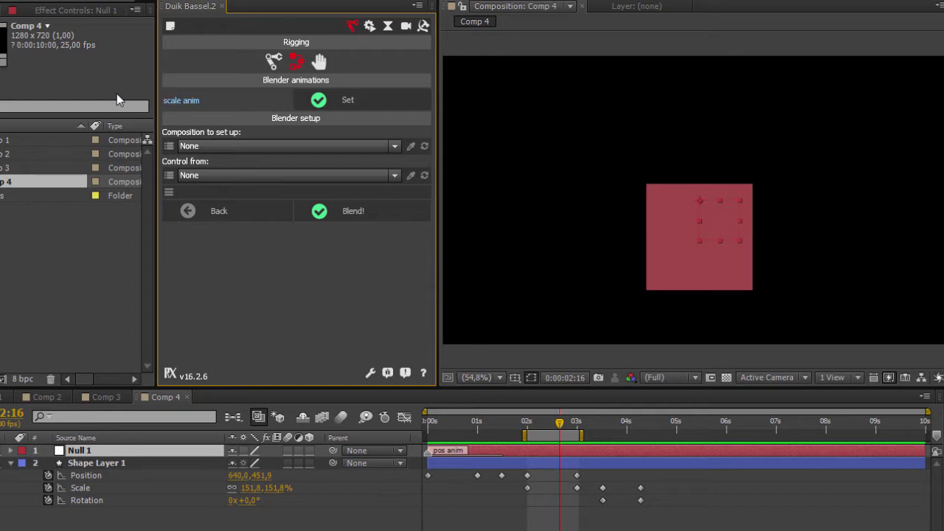
pyautogui.click(347, 101)
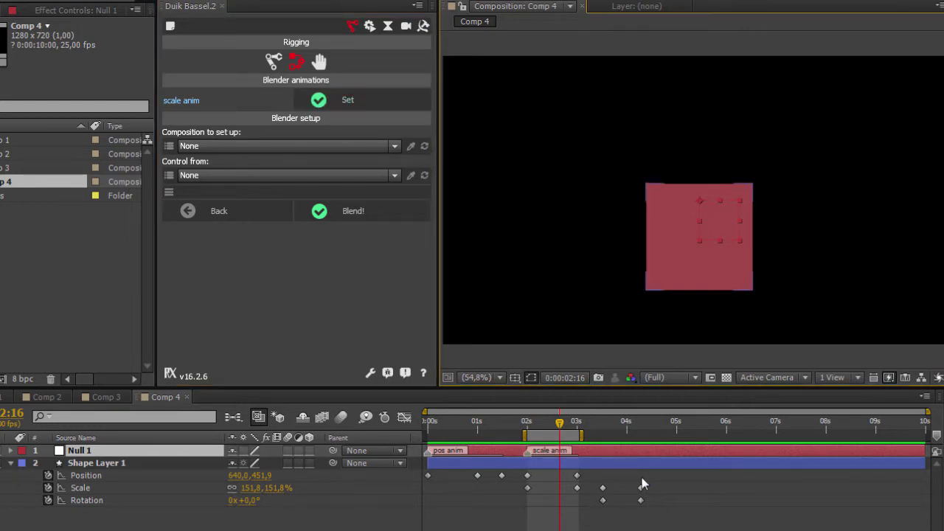
# Set the work area around the rotation keyframes with B and N and preview it
pyautogui.moveTo(560, 425)
pyautogui.mouseDown()
pyautogui.moveTo(609, 428)
pyautogui.moveTo(603, 450)
pyautogui.mouseUp()
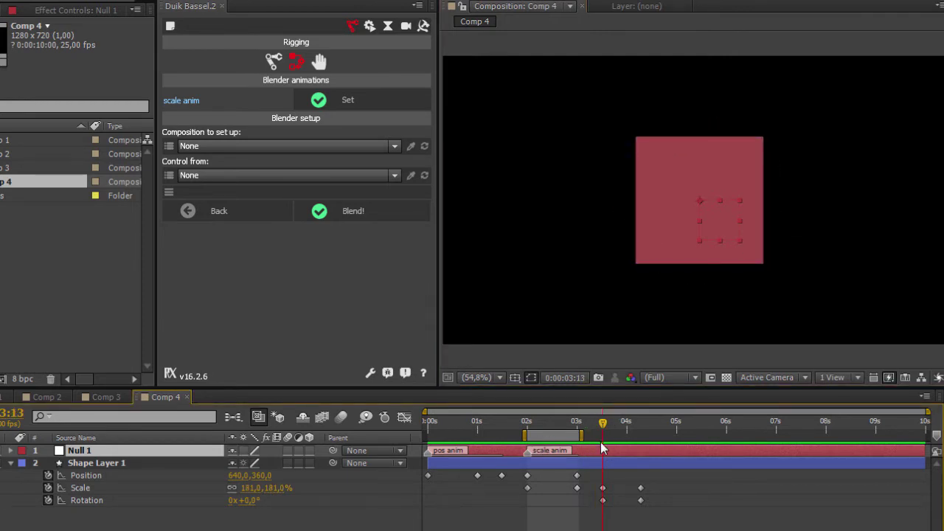
pyautogui.press('b')
pyautogui.press('space')
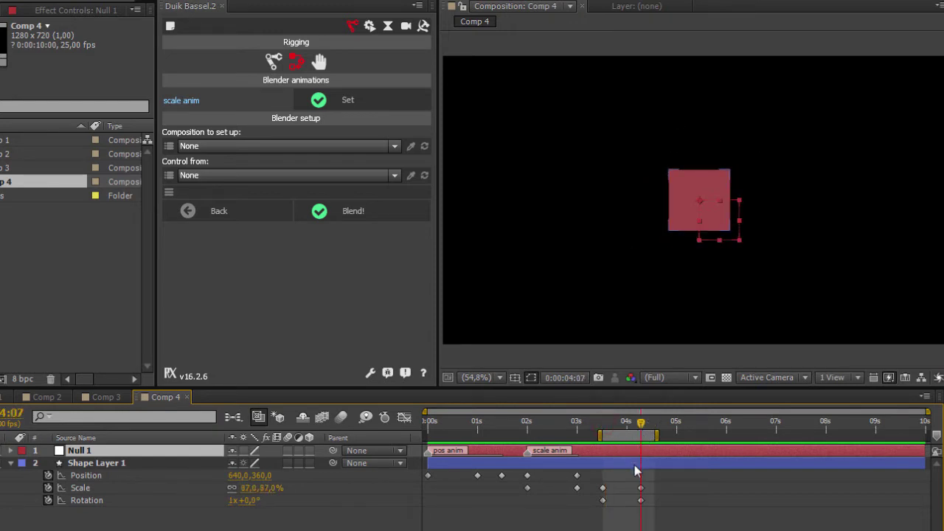
pyautogui.press('n')
pyautogui.moveTo(640, 424); pyautogui.dragTo(627, 436)
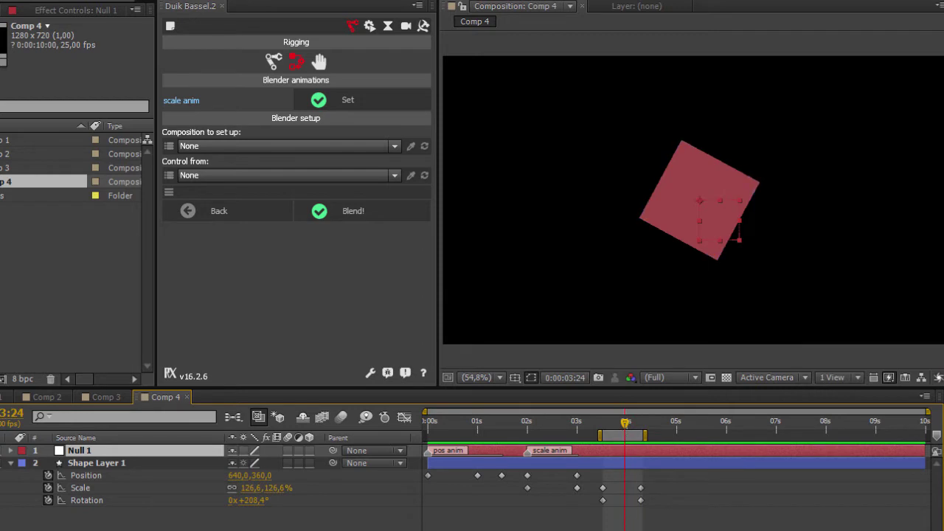
# Rename the animation to 'rot anim', register it with Set, and scrub back to the start
pyautogui.click(236, 100)
pyautogui.press('BackSpace')
pyautogui.press('BackSpace')
pyautogui.press('BackSpace')
pyautogui.press('BackSpace')
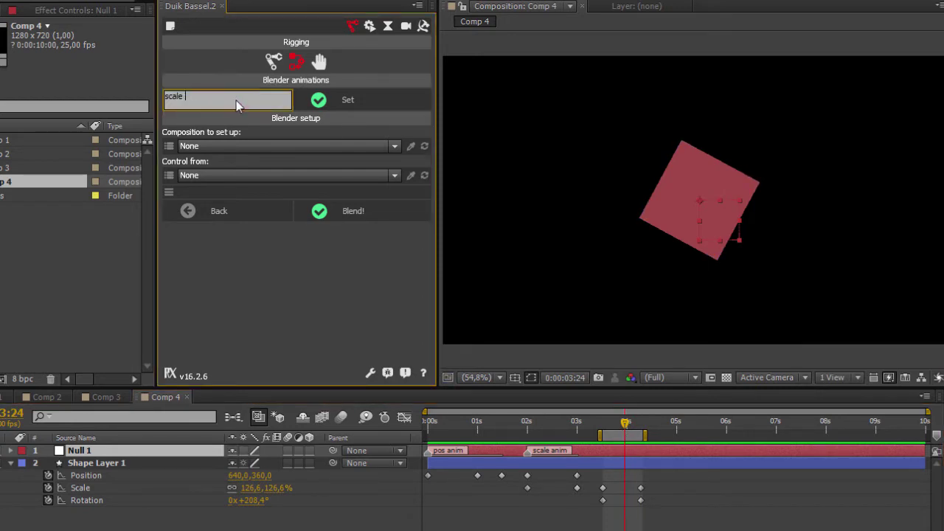
pyautogui.press('BackSpace')
pyautogui.press('BackSpace')
pyautogui.press('BackSpace')
pyautogui.write('ot')
pyautogui.write(' anim')
pyautogui.press('BackSpace')
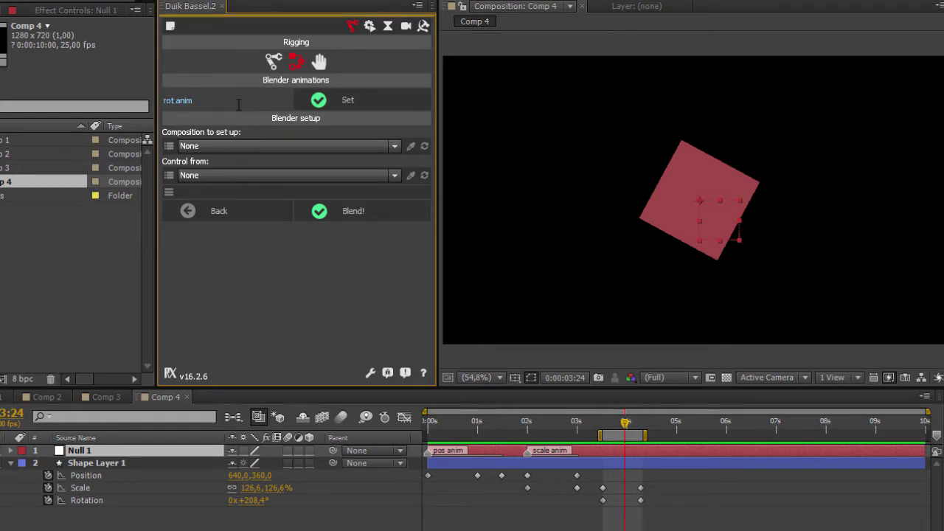
pyautogui.click(345, 99)
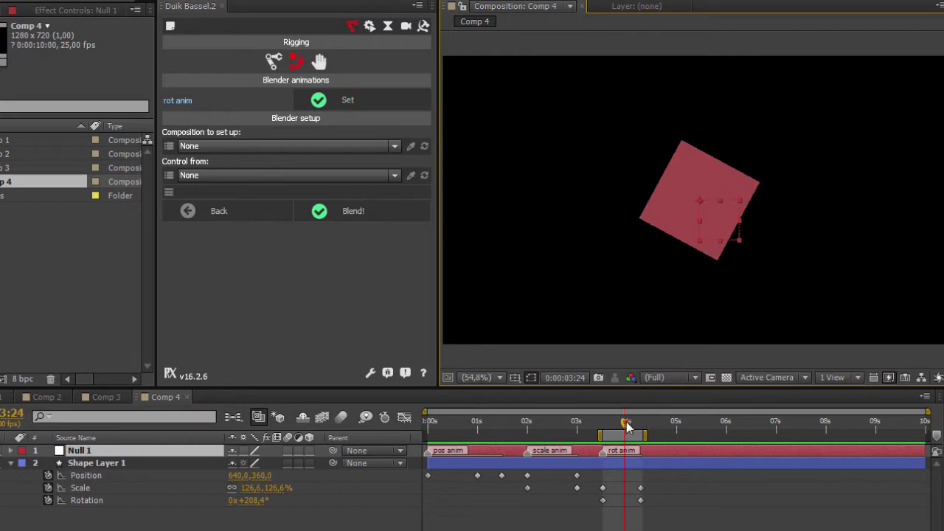
pyautogui.moveTo(626, 422)
pyautogui.mouseDown()
pyautogui.moveTo(554, 454)
pyautogui.moveTo(577, 442)
pyautogui.mouseUp()
pyautogui.click(431, 422)
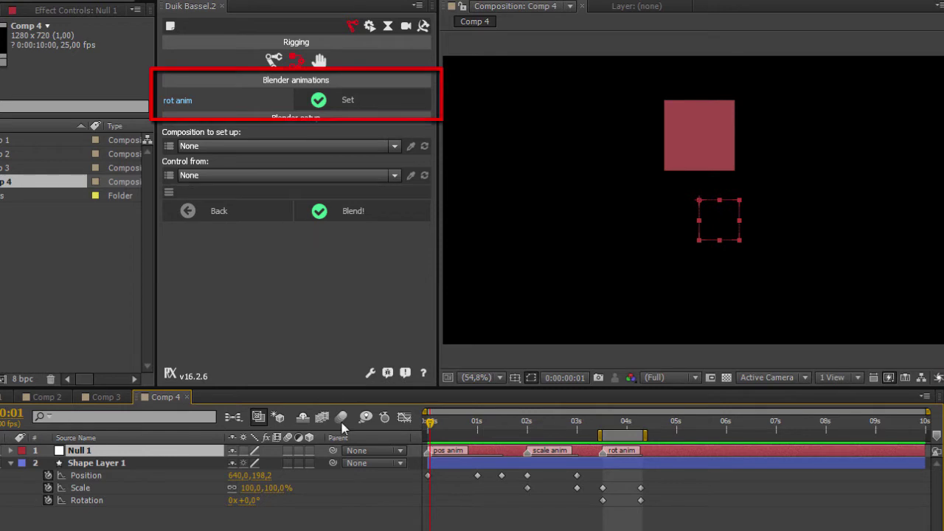
# Preview the marker-driven animation, return to 0 s, and collapse Shape Layer 1
pyautogui.press('space')
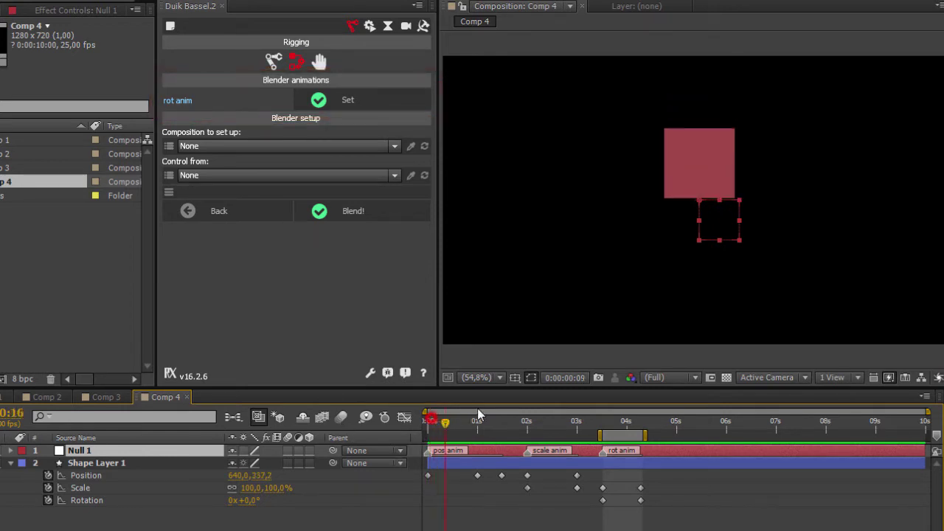
pyautogui.click(629, 423)
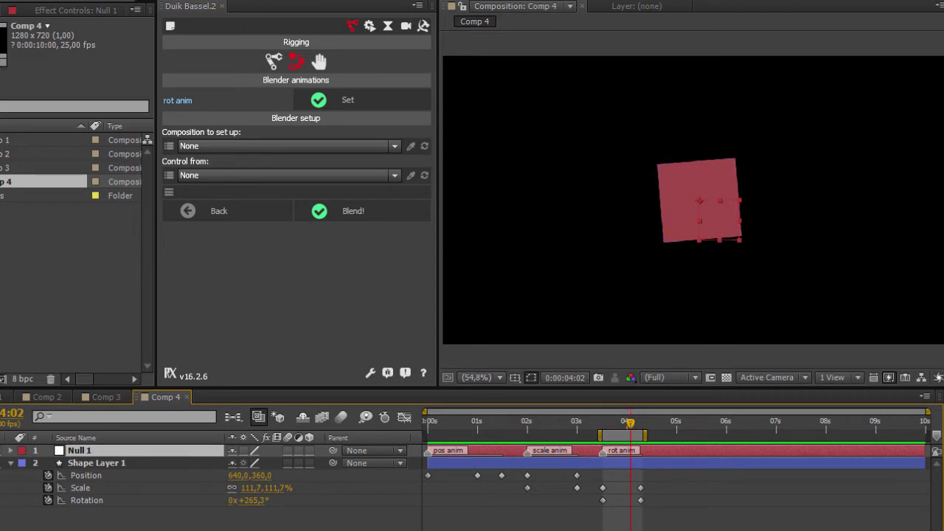
pyautogui.moveTo(571, 428)
pyautogui.mouseDown()
pyautogui.moveTo(621, 452)
pyautogui.moveTo(609, 452)
pyautogui.mouseUp()
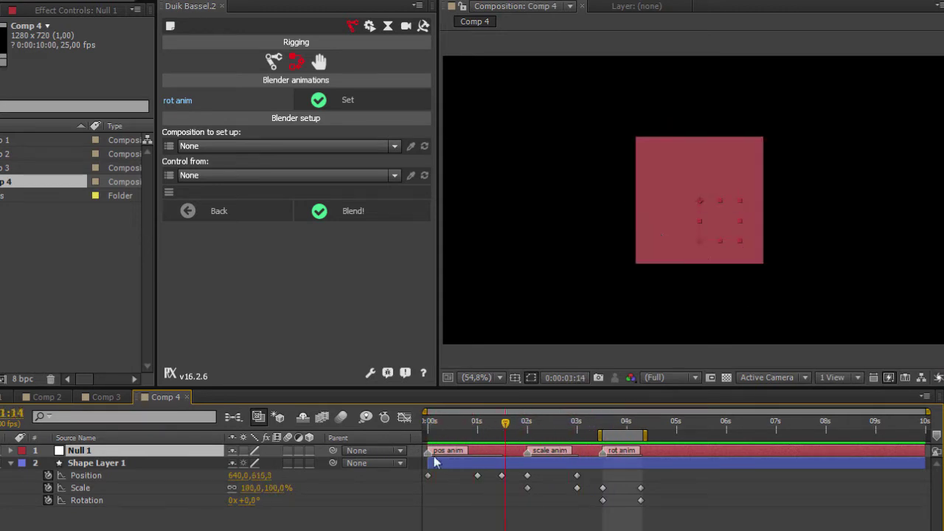
pyautogui.press('Home')
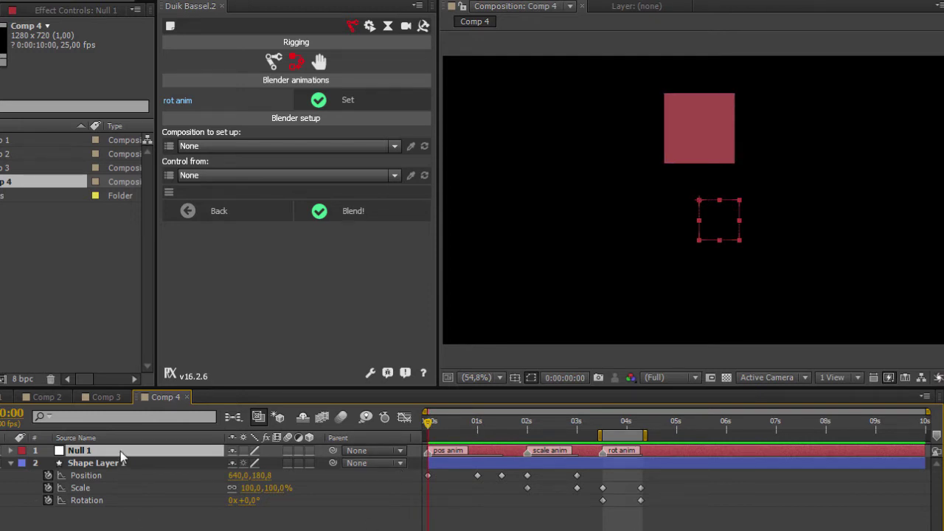
pyautogui.click(10, 463)
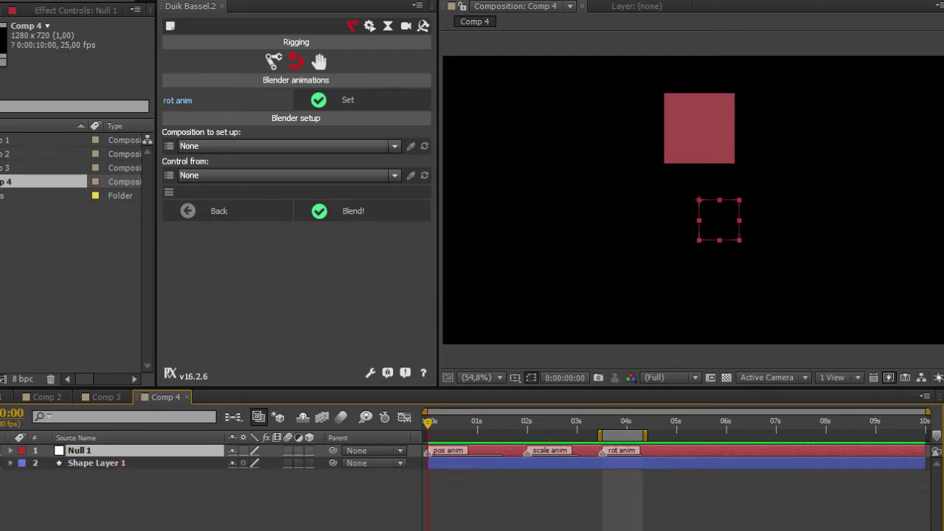
# Reveal Shape Layer 1's animated properties and set Duik's composition to set up to Comp 4
pyautogui.click(102, 463)
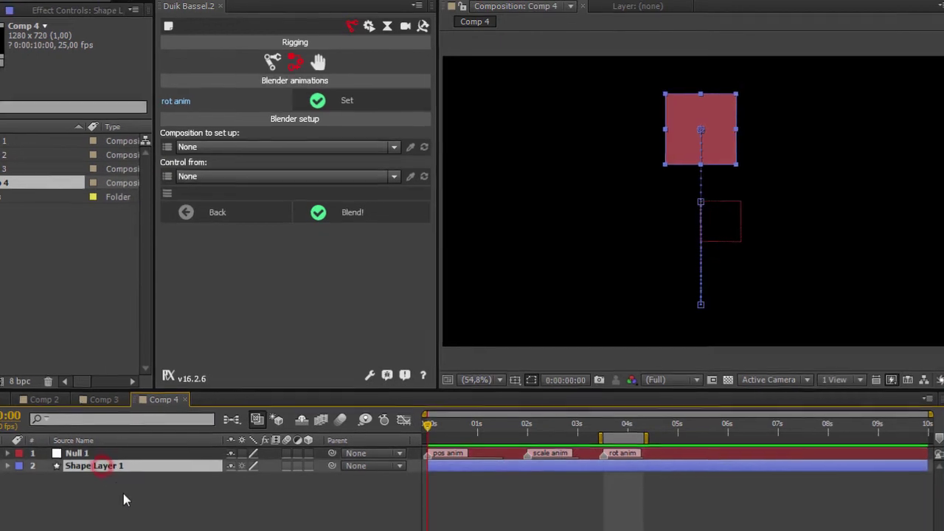
pyautogui.press('u')
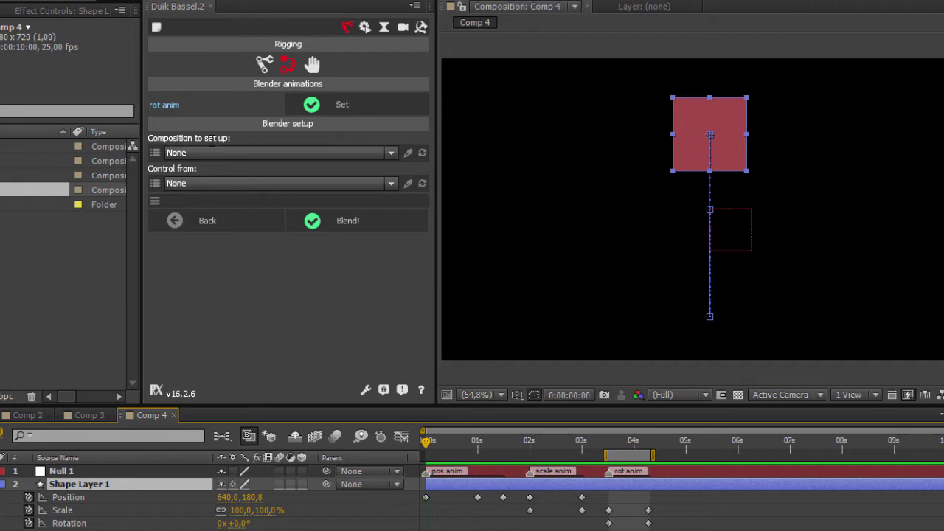
pyautogui.click(258, 153)
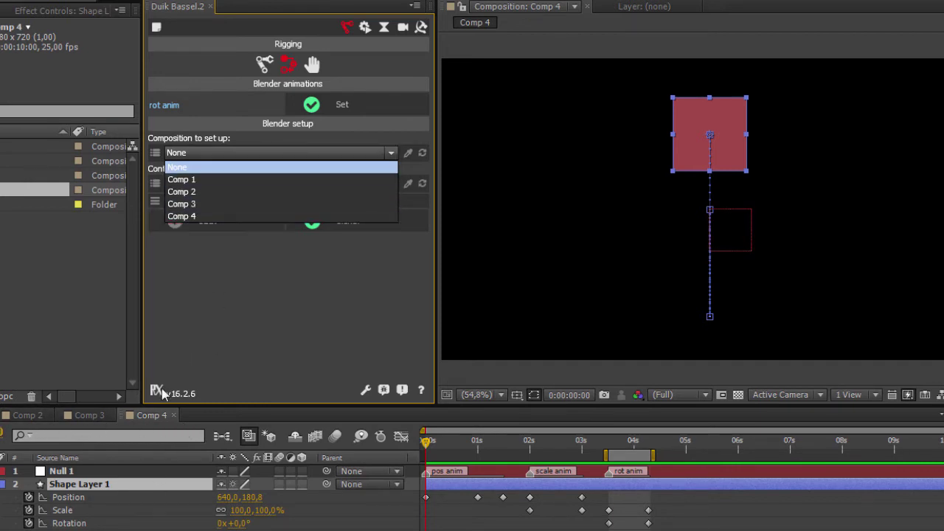
pyautogui.click(229, 293)
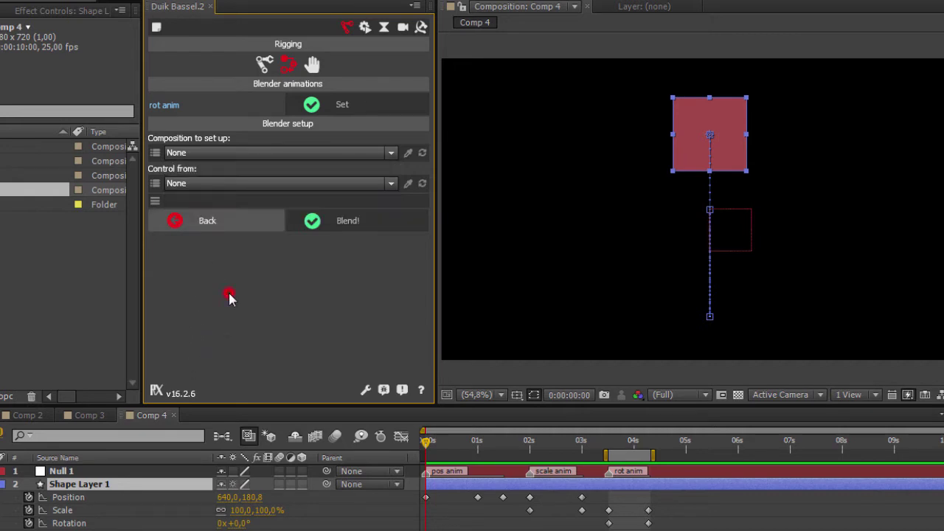
pyautogui.click(408, 153)
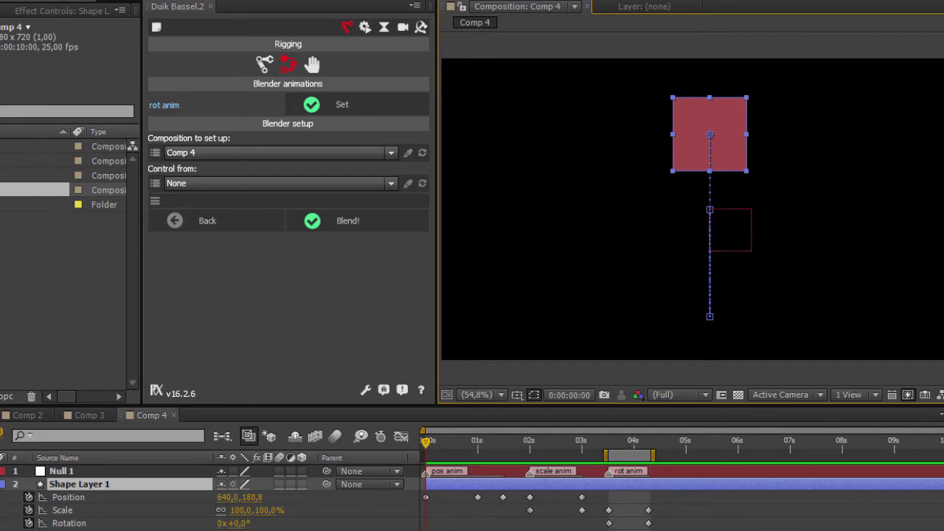
# Browse the control-source composition list, leaving control set to None
pyautogui.click(323, 199)
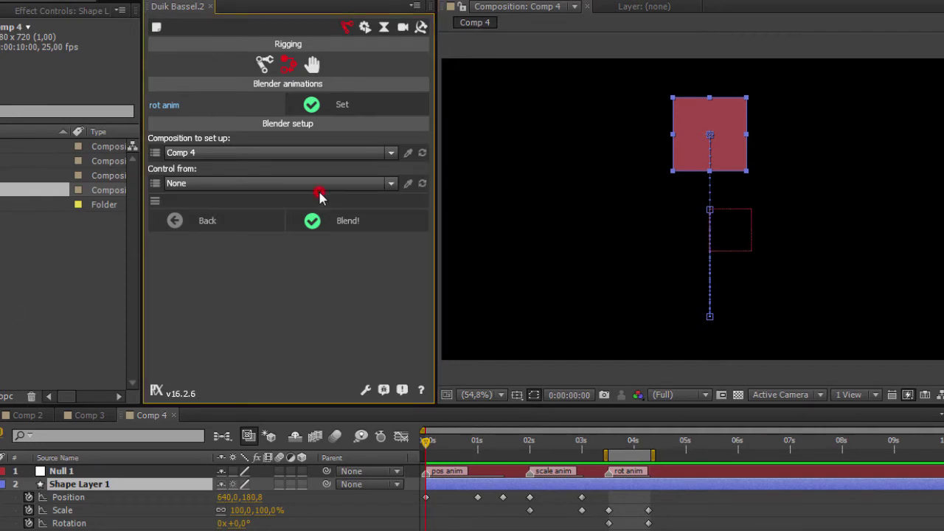
pyautogui.click(372, 189)
pyautogui.click(225, 292)
# After previewing Comp 3's pentagon, create a new composition named 'anim blend'
pyautogui.click(89, 415)
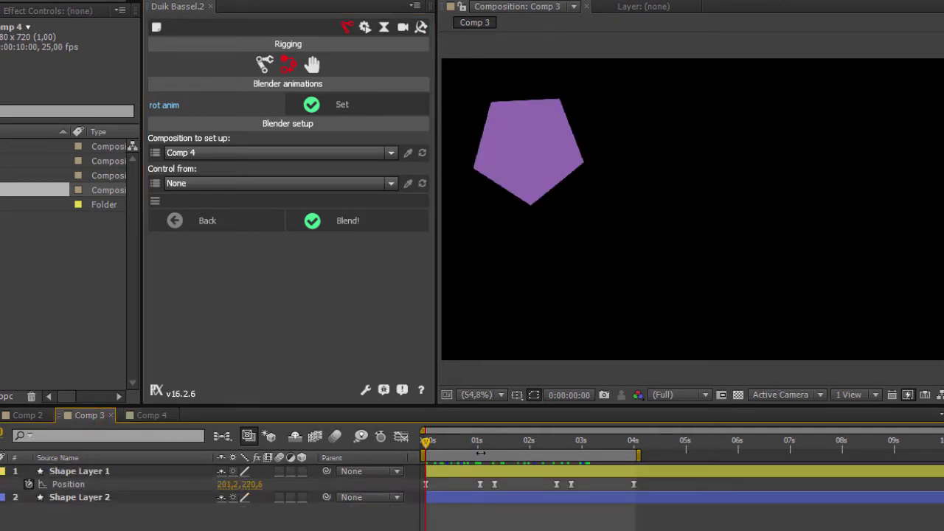
pyautogui.moveTo(439, 437); pyautogui.dragTo(426, 440)
pyautogui.hotkey('ctrl', 'n')
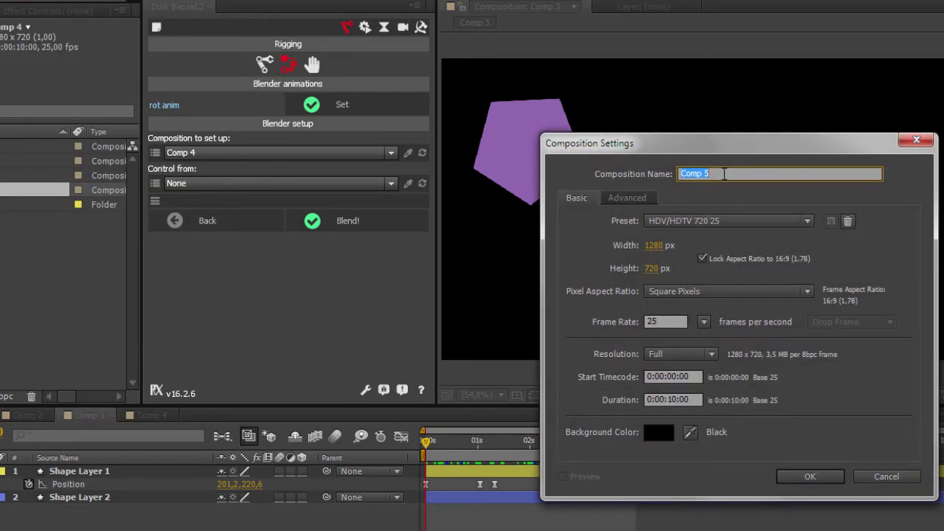
pyautogui.write('anim blend')
pyautogui.click(810, 477)
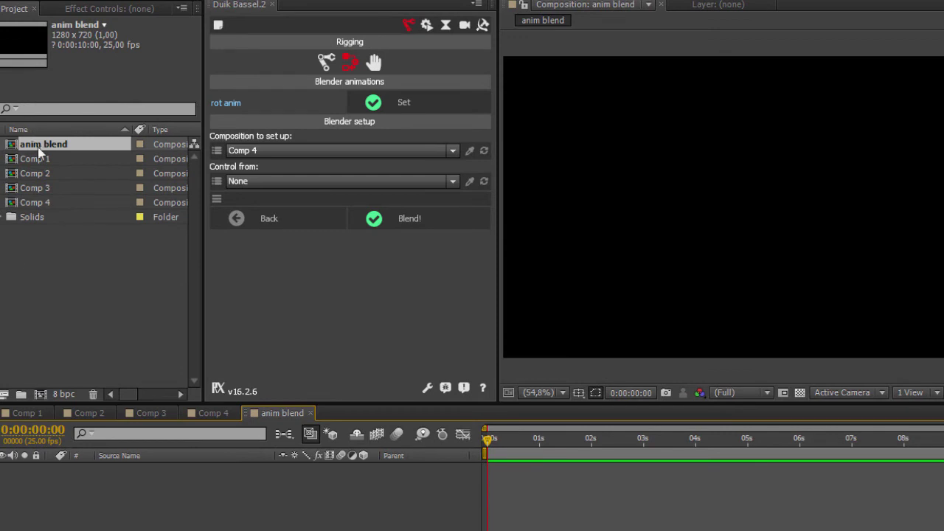
# Nest Comp 4 as a layer in anim blend, then reopen Comp 4 to preview the square
pyautogui.click(51, 202)
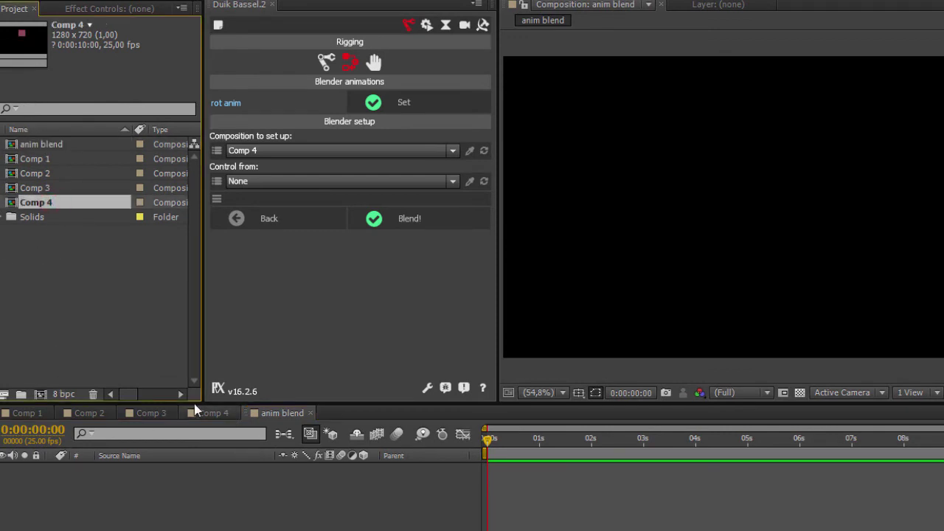
pyautogui.moveTo(35, 201); pyautogui.dragTo(126, 509)
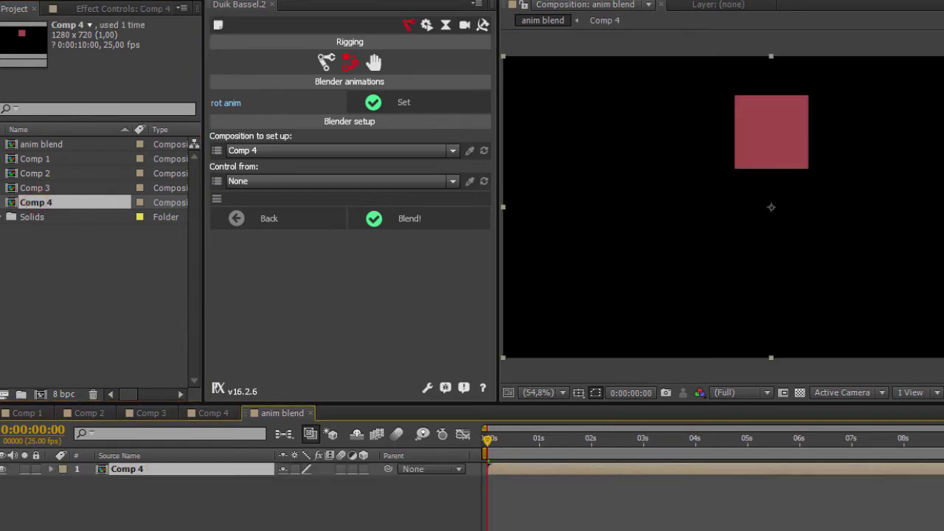
pyautogui.moveTo(490, 441)
pyautogui.mouseDown()
pyautogui.moveTo(629, 459)
pyautogui.moveTo(518, 458)
pyautogui.moveTo(405, 475)
pyautogui.mouseUp()
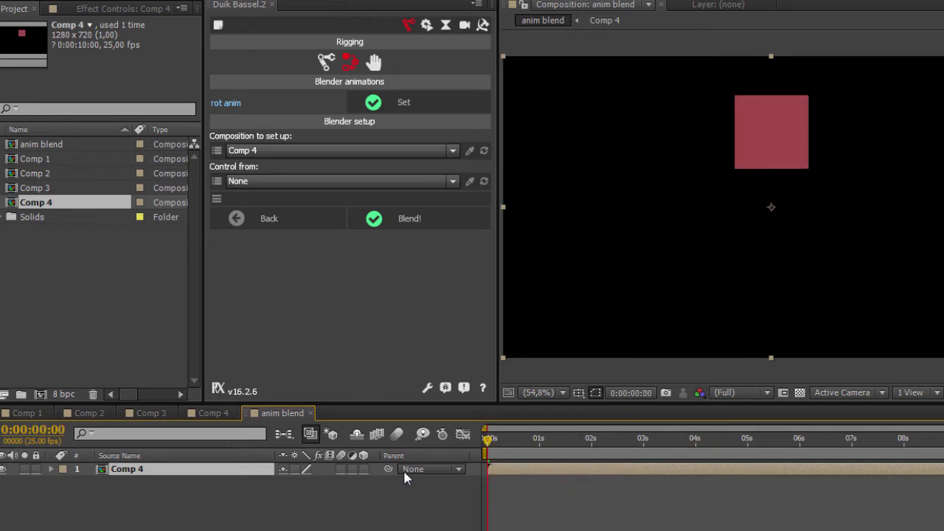
pyautogui.click(212, 413)
pyautogui.moveTo(490, 442)
pyautogui.mouseDown()
pyautogui.moveTo(646, 469)
pyautogui.moveTo(160, 516)
pyautogui.mouseUp()
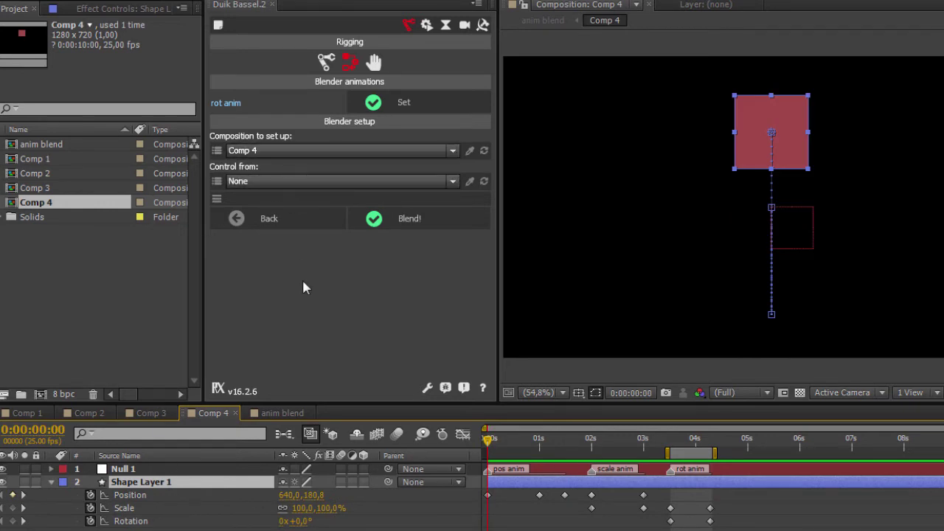
# Set Duik's Blender to control Comp 4 from the refreshed anim blend composition
pyautogui.click(200, 413)
pyautogui.click(354, 183)
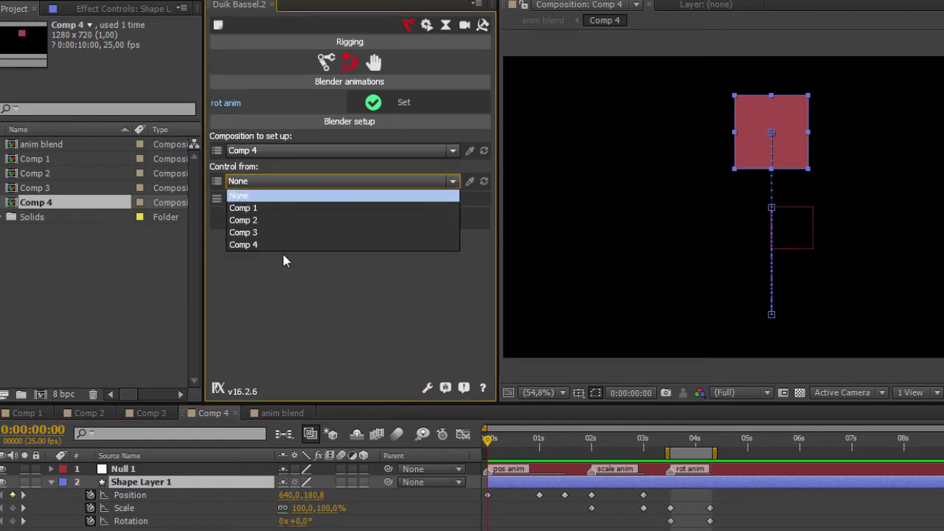
pyautogui.click(484, 183)
pyautogui.click(402, 181)
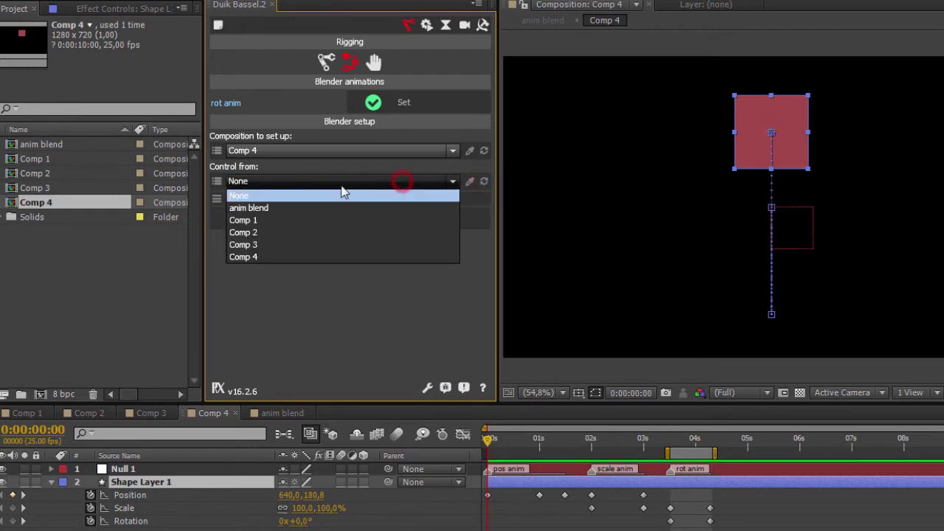
pyautogui.click(270, 209)
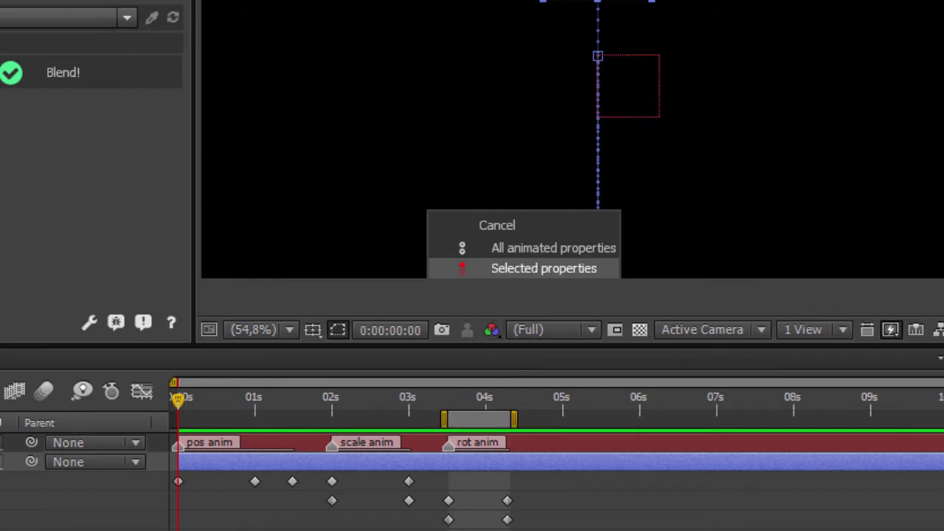
# Cancel the property prompt and apply the blend, creating the C | Blender | Comp controller
pyautogui.click(514, 228)
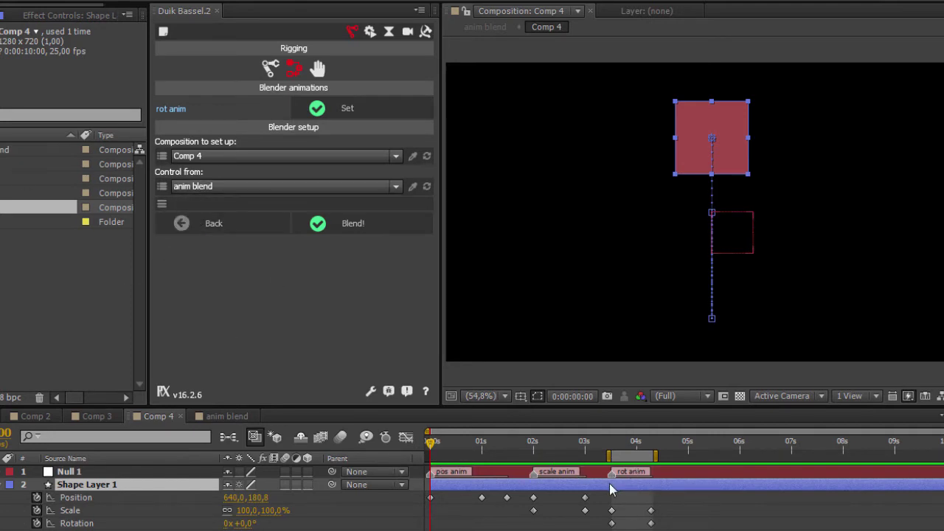
pyautogui.click(335, 227)
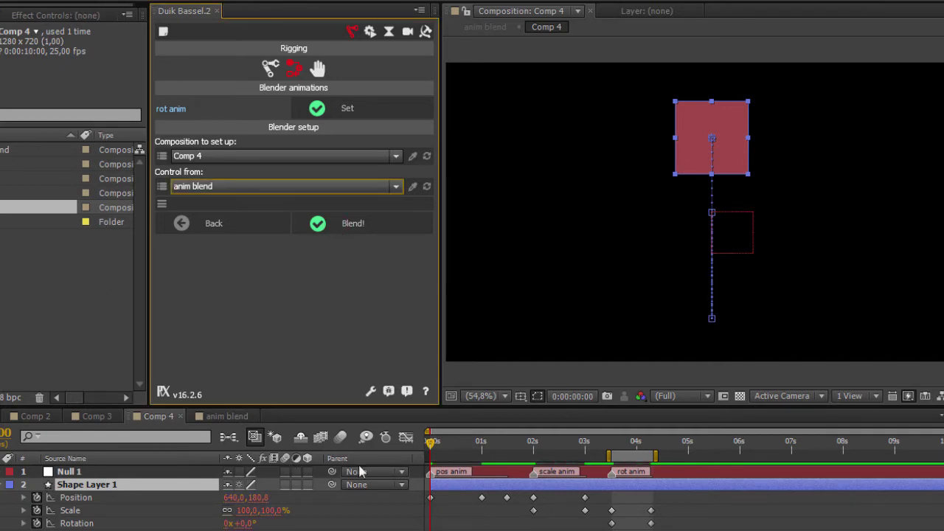
pyautogui.moveTo(529, 450)
pyautogui.mouseDown()
pyautogui.moveTo(430, 450)
pyautogui.moveTo(646, 495)
pyautogui.moveTo(386, 497)
pyautogui.mouseUp()
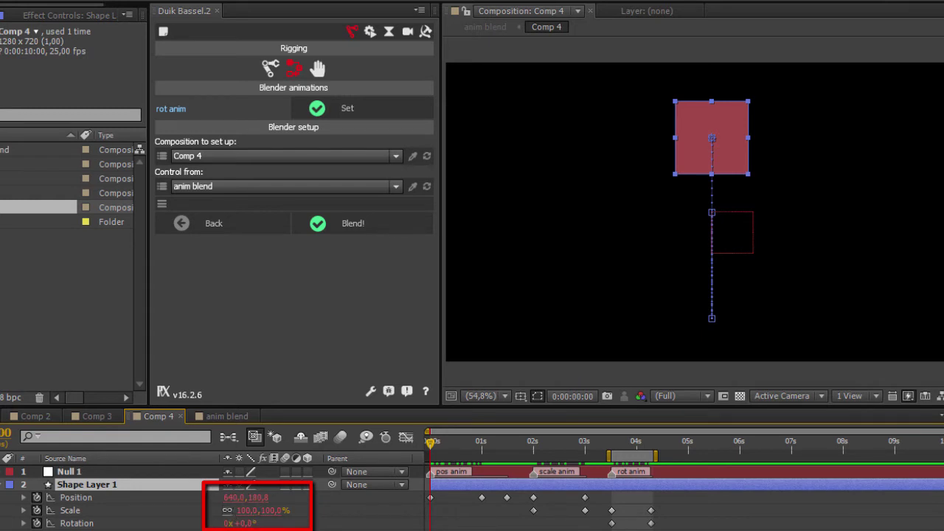
pyautogui.click(237, 416)
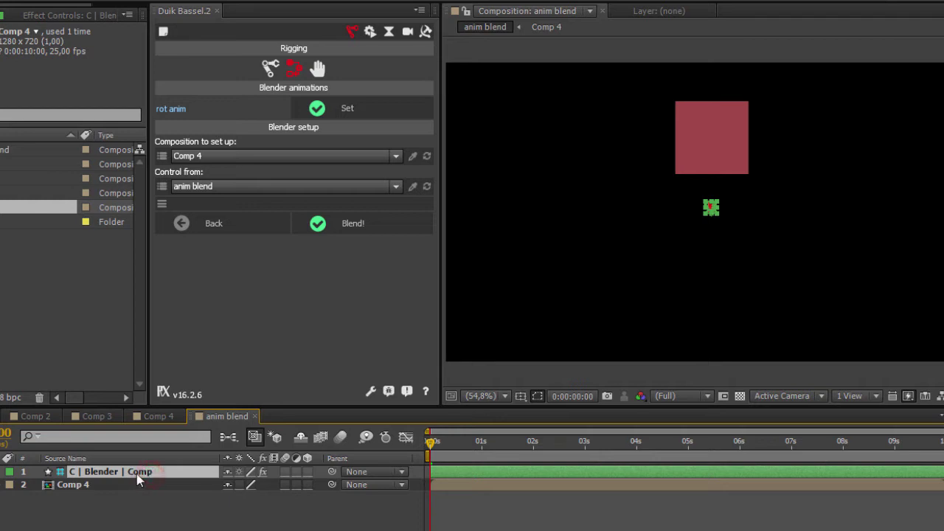
# Preview the blended square in anim blend and bring up Duik's Animation tools
pyautogui.moveTo(434, 450)
pyautogui.mouseDown()
pyautogui.moveTo(518, 462)
pyautogui.moveTo(561, 486)
pyautogui.moveTo(543, 498)
pyautogui.moveTo(784, 506)
pyautogui.moveTo(381, 507)
pyautogui.mouseUp()
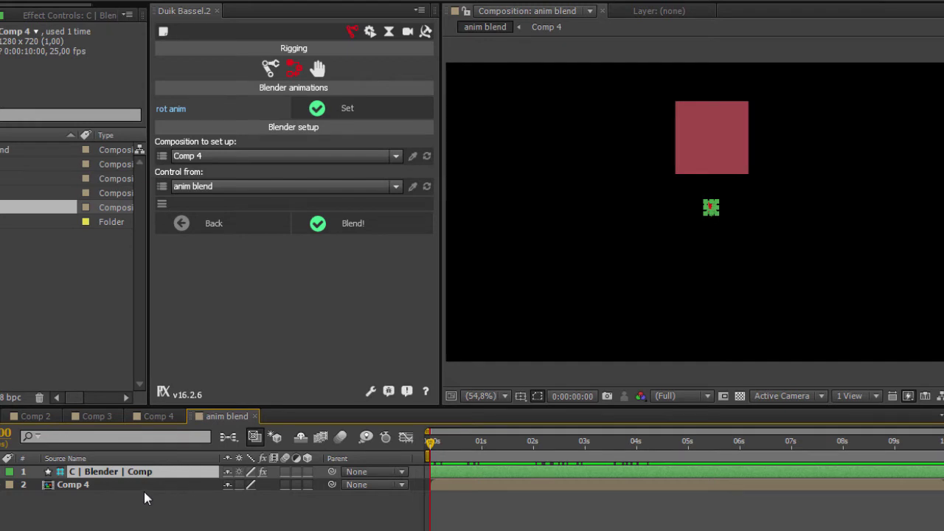
pyautogui.click(389, 31)
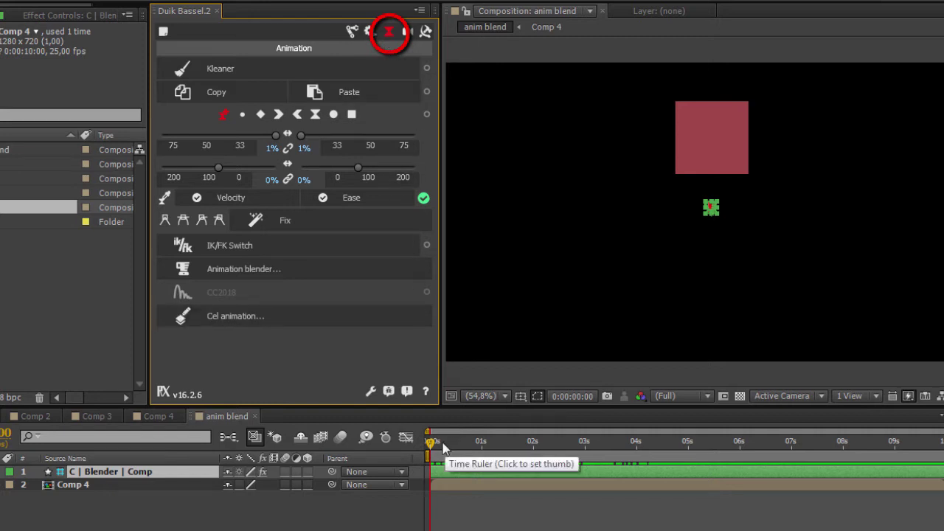
# Open Duik's Animation blender for the selected C | Blender | Comp layer and list its animations
pyautogui.moveTo(442, 448)
pyautogui.mouseDown()
pyautogui.moveTo(538, 448)
pyautogui.moveTo(538, 457)
pyautogui.moveTo(431, 448)
pyautogui.mouseUp()
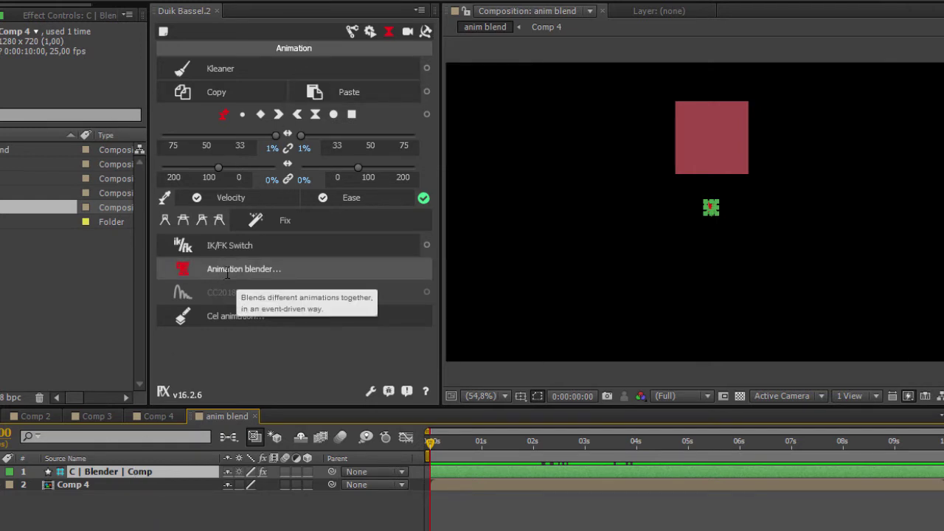
pyautogui.click(163, 472)
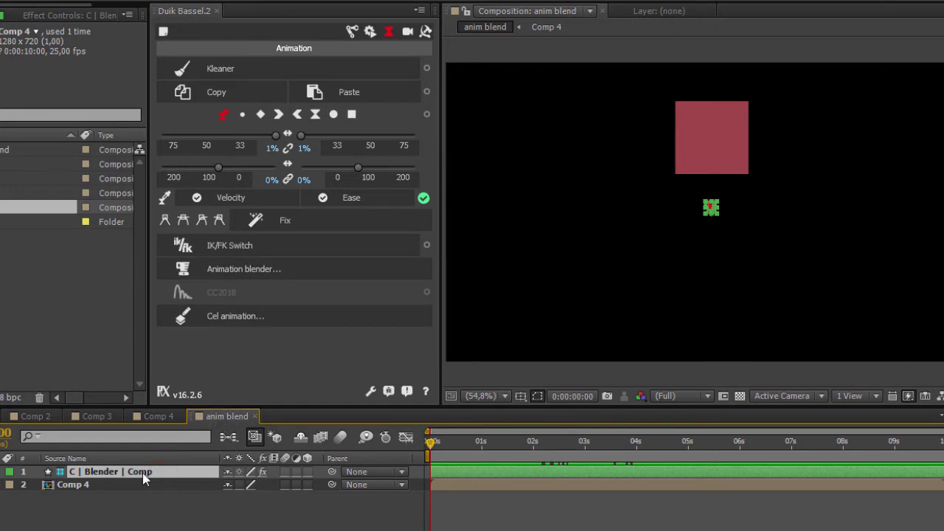
pyautogui.click(106, 475)
pyautogui.click(249, 272)
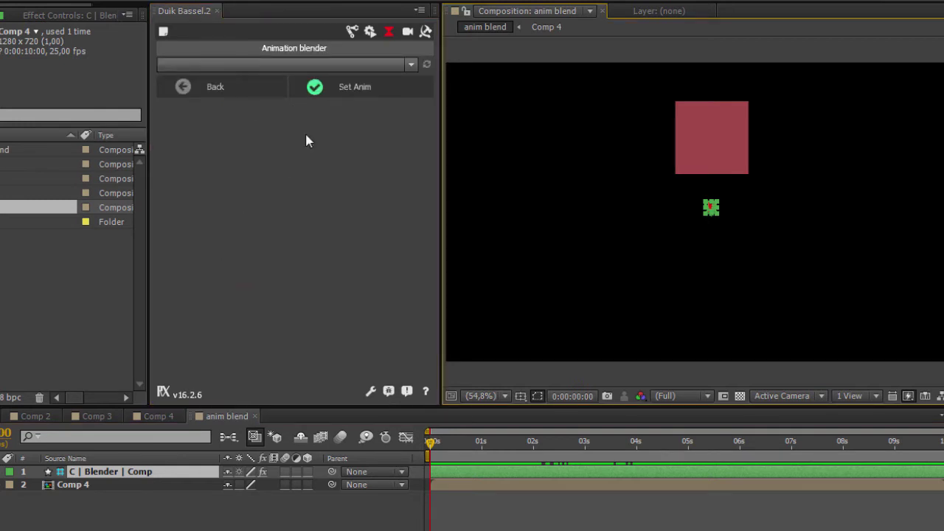
pyautogui.click(380, 65)
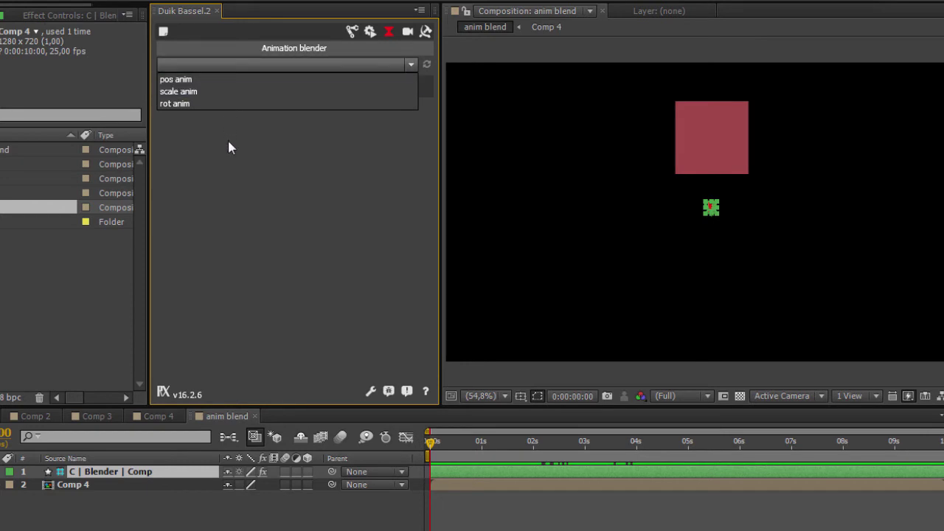
# Add a rot anim marker at 0 s to the controller layer and preview the rotation
pyautogui.click(159, 416)
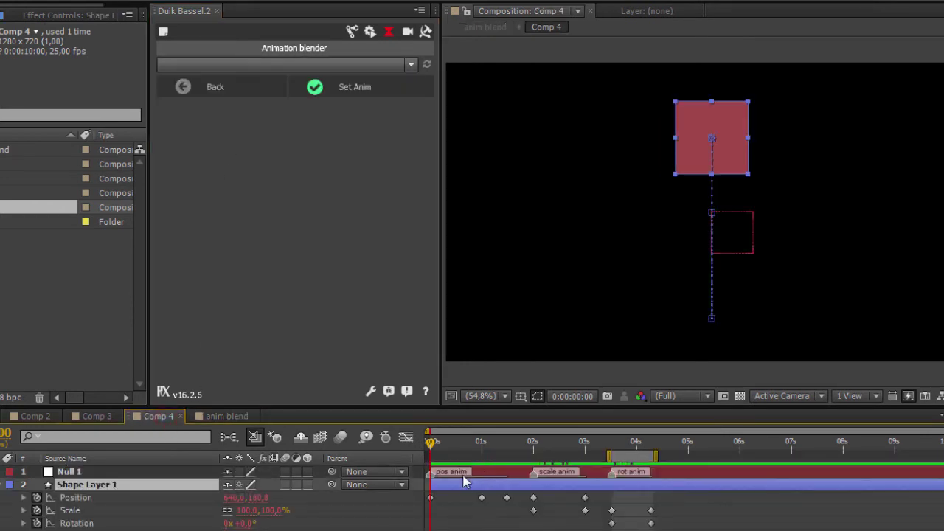
pyautogui.click(234, 416)
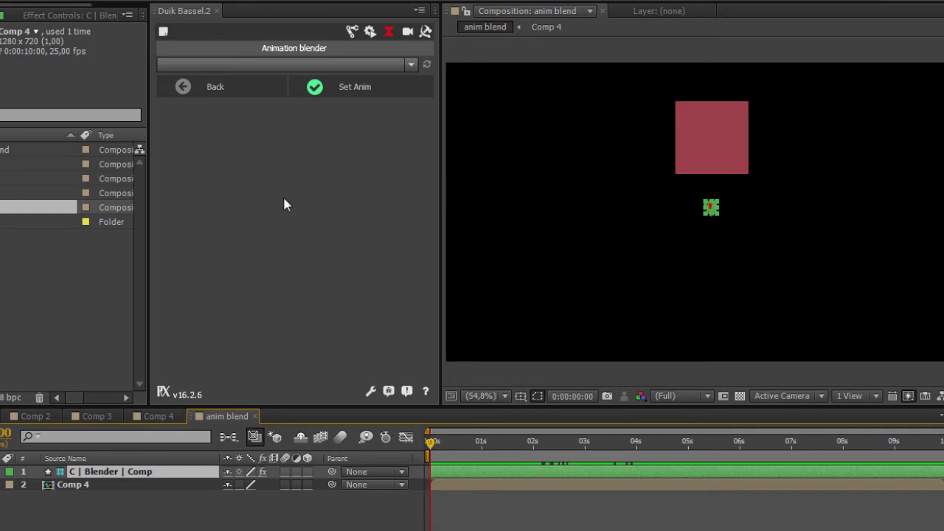
pyautogui.click(428, 64)
pyautogui.click(272, 64)
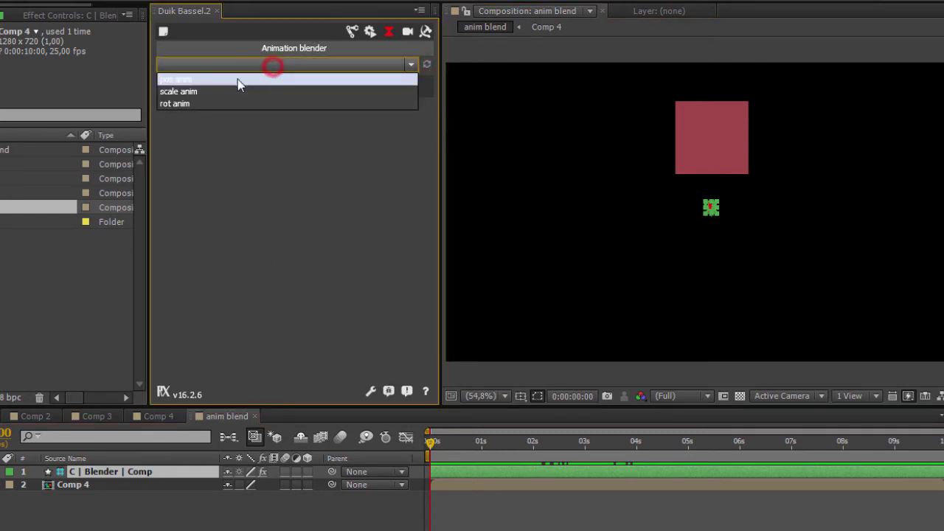
pyautogui.click(180, 105)
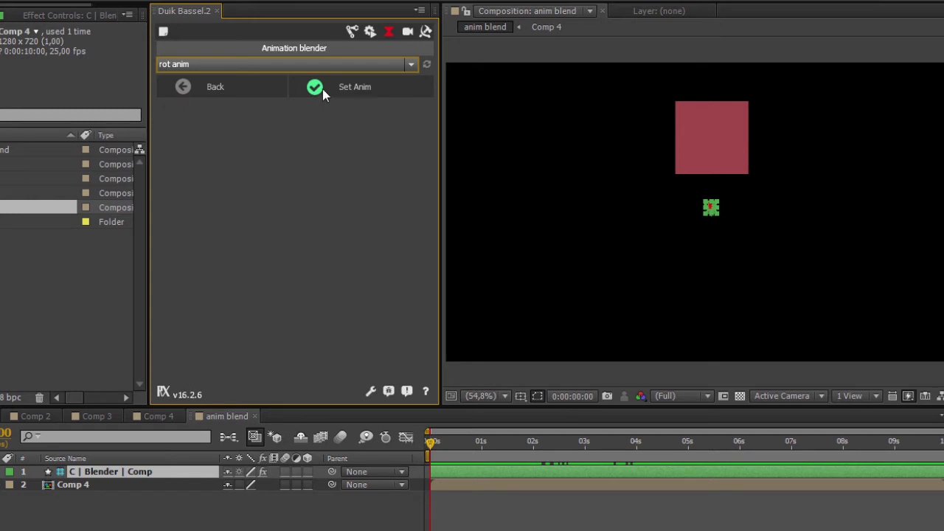
pyautogui.click(322, 88)
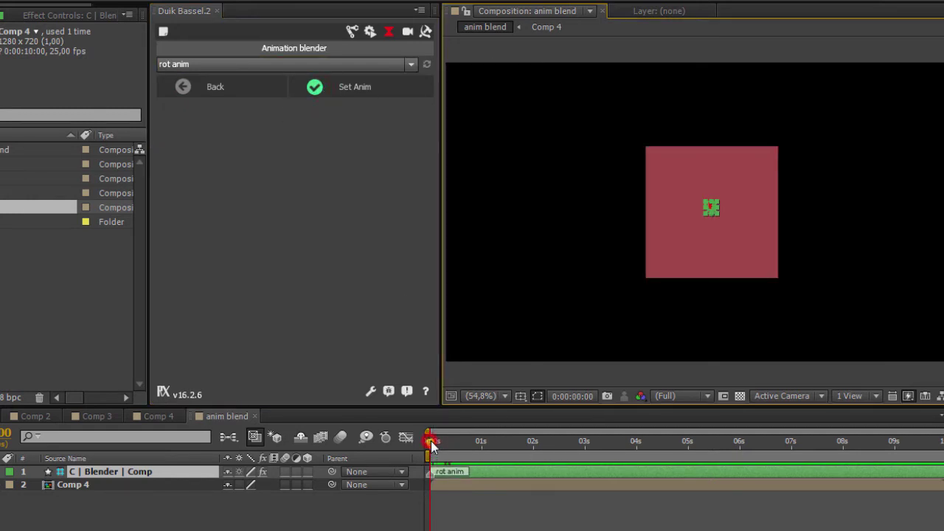
pyautogui.moveTo(430, 441)
pyautogui.mouseDown()
pyautogui.moveTo(469, 446)
pyautogui.moveTo(427, 457)
pyautogui.moveTo(462, 463)
pyautogui.mouseUp()
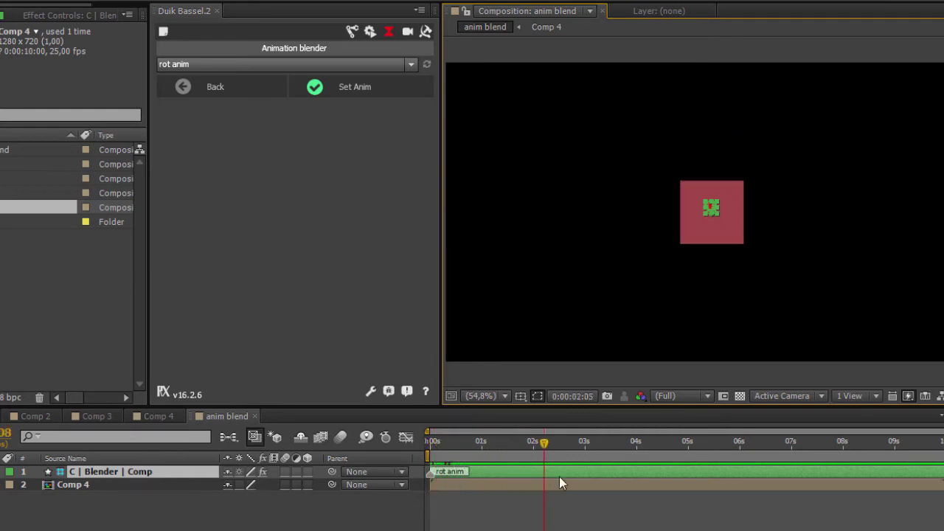
pyautogui.moveTo(559, 477); pyautogui.dragTo(942, 501)
pyautogui.press('Home')
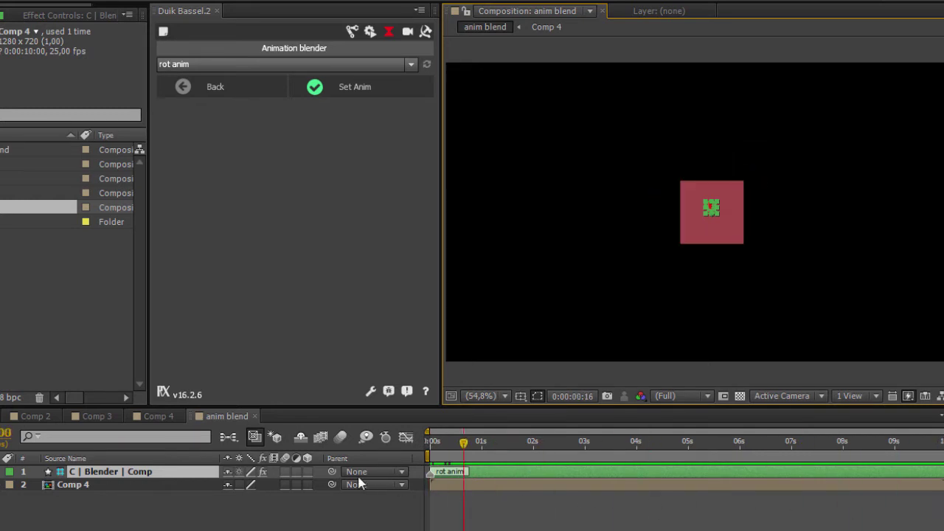
# Open the Comp 4 precomp and scrub through its square animations
pyautogui.moveTo(430, 487); pyautogui.dragTo(406, 508)
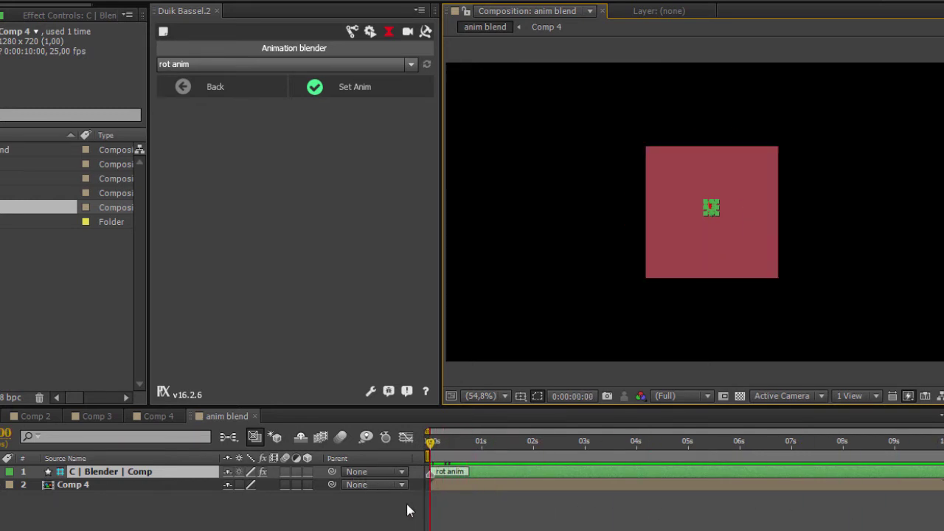
pyautogui.doubleClick(112, 483)
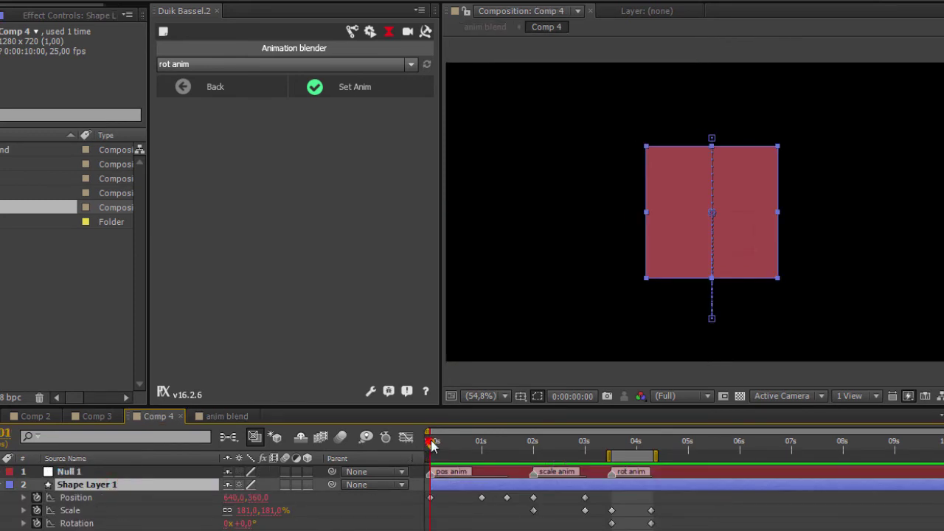
pyautogui.moveTo(432, 443); pyautogui.dragTo(585, 476)
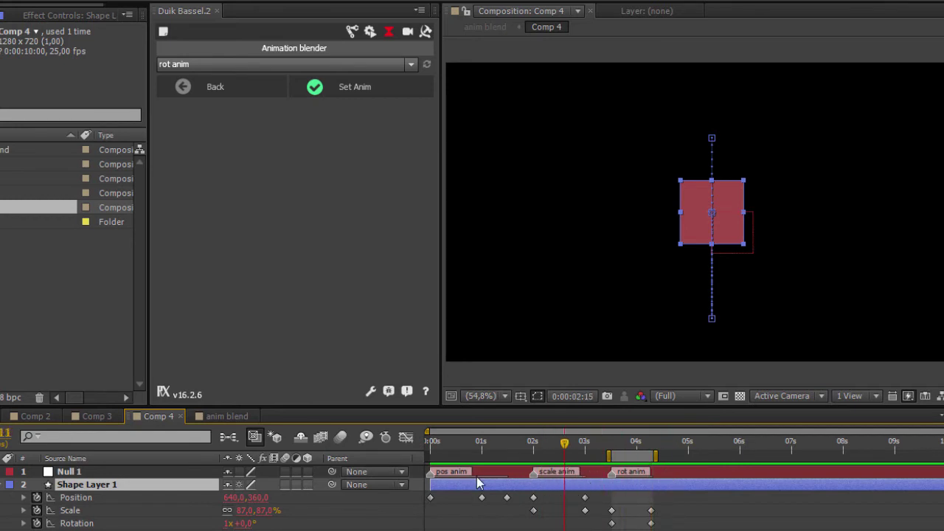
pyautogui.moveTo(667, 476); pyautogui.dragTo(400, 487)
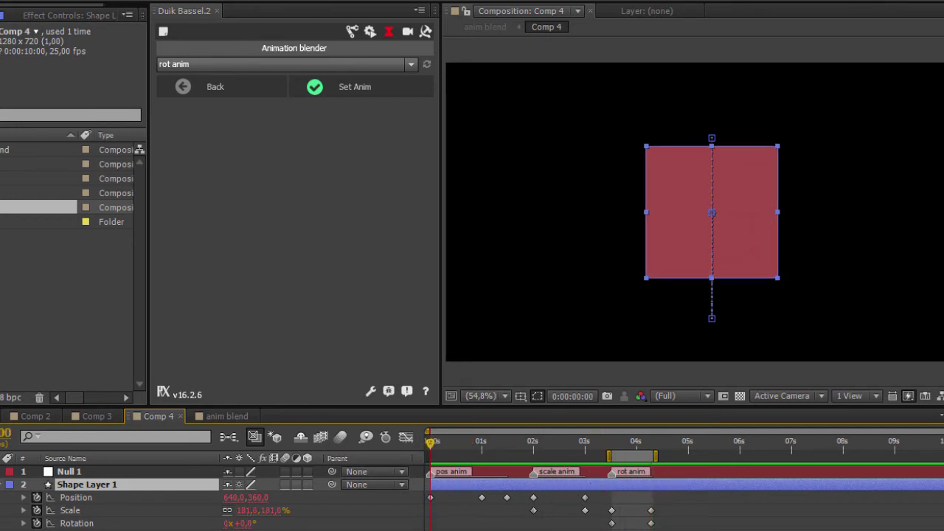
# Back in anim blend, scrub to about 1 s and list the Animation blender's animations
pyautogui.click(214, 416)
pyautogui.moveTo(434, 442)
pyautogui.mouseDown()
pyautogui.moveTo(486, 444)
pyautogui.moveTo(431, 466)
pyautogui.moveTo(483, 469)
pyautogui.mouseUp()
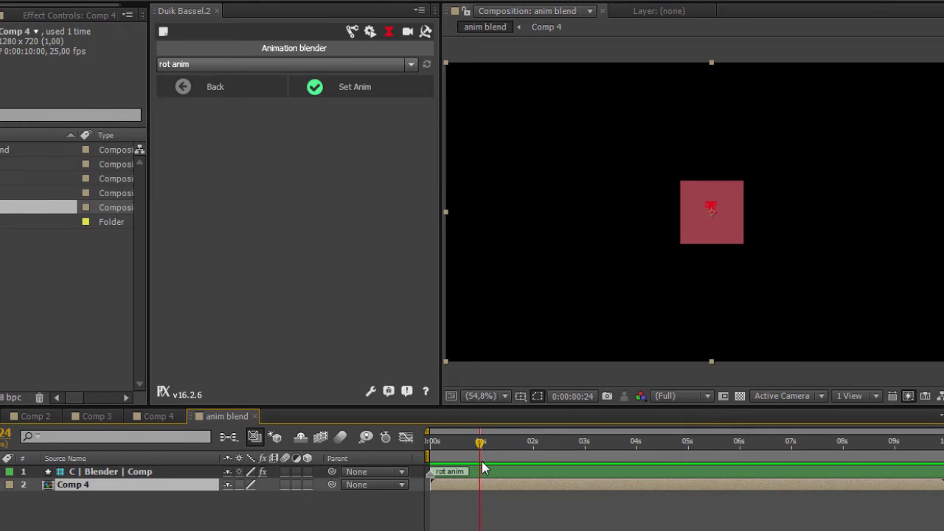
pyautogui.moveTo(483, 468)
pyautogui.mouseDown()
pyautogui.moveTo(492, 464)
pyautogui.moveTo(463, 472)
pyautogui.moveTo(484, 471)
pyautogui.mouseUp()
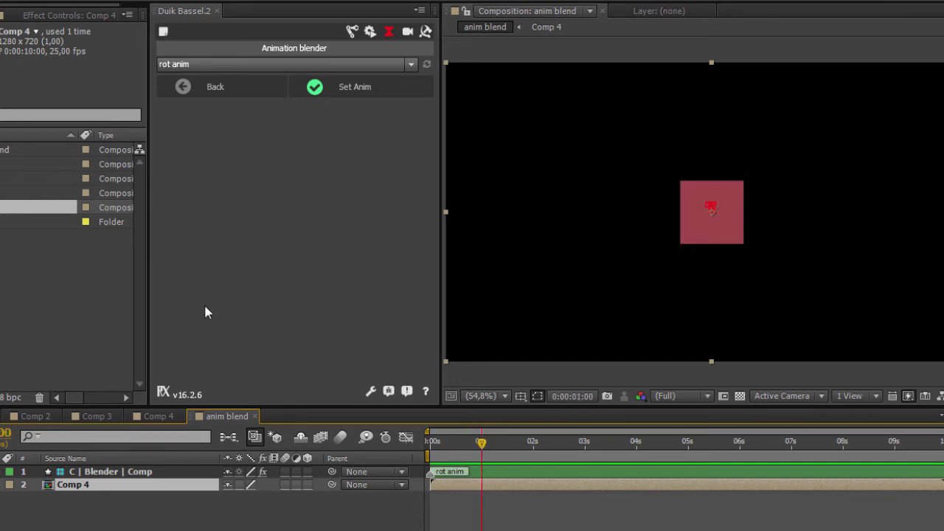
pyautogui.click(269, 70)
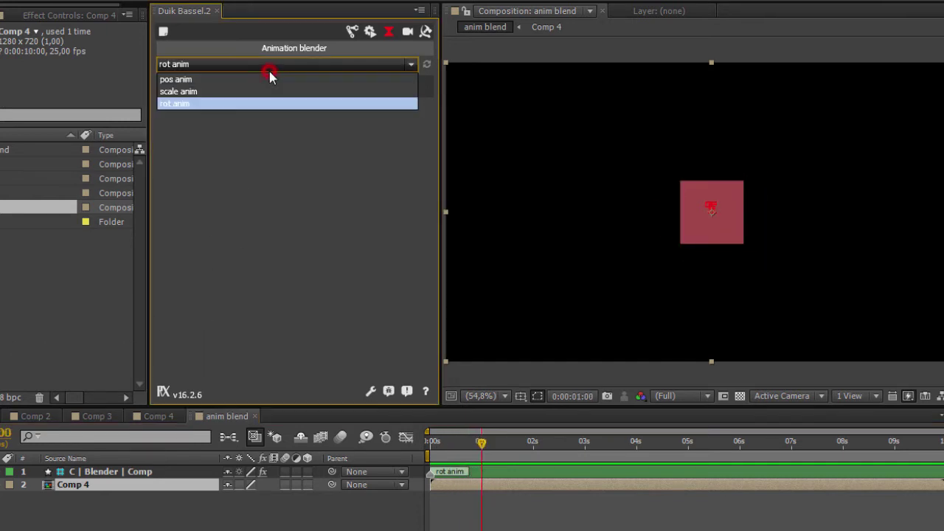
# Add a scale anim marker near 1 s on the C | Blender | Comp layer and preview rotation then scale
pyautogui.click(207, 92)
pyautogui.click(360, 82)
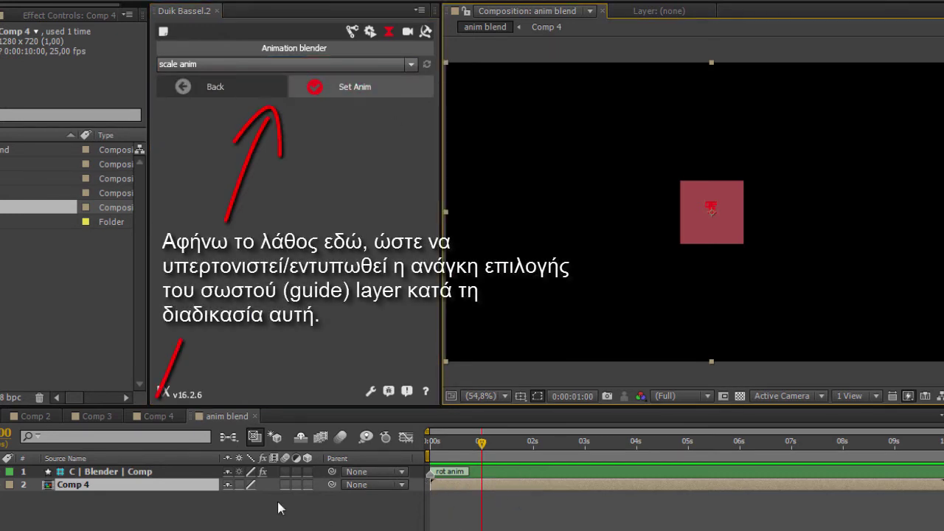
pyautogui.click(180, 473)
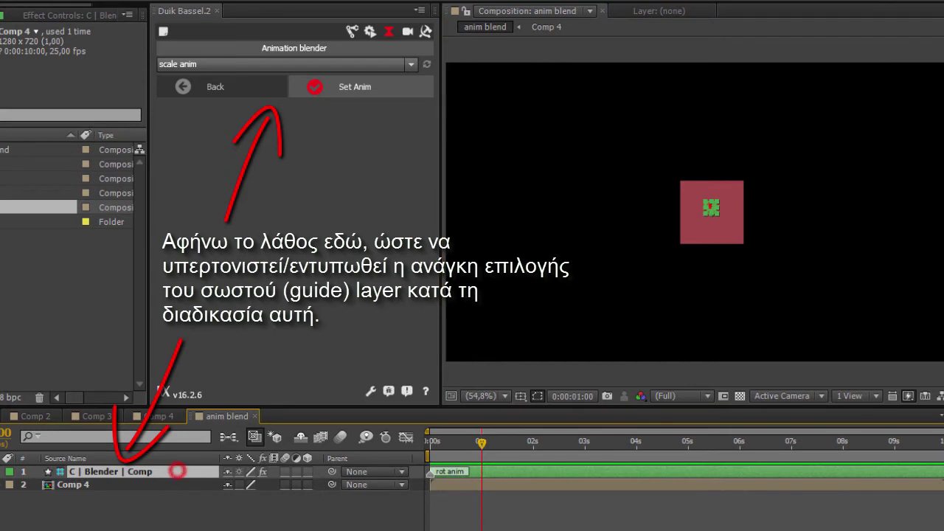
pyautogui.click(313, 87)
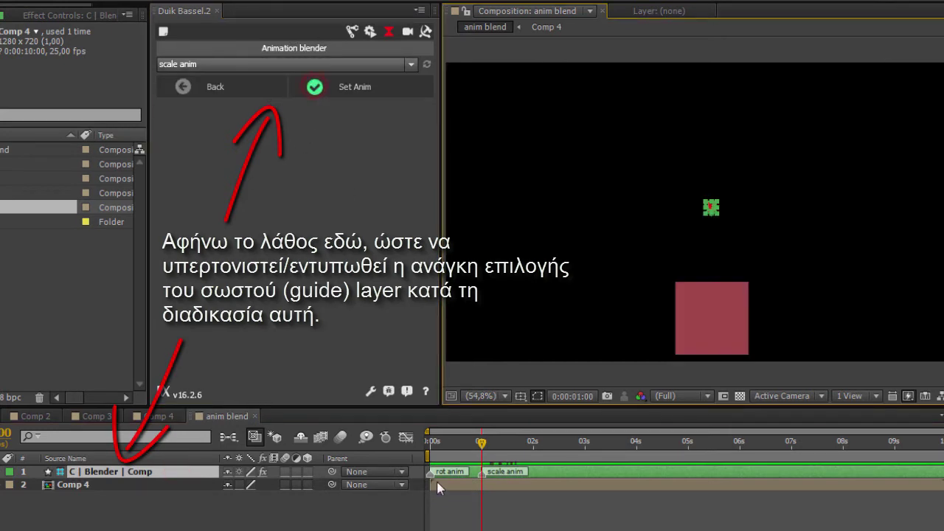
pyautogui.moveTo(485, 443); pyautogui.dragTo(493, 443)
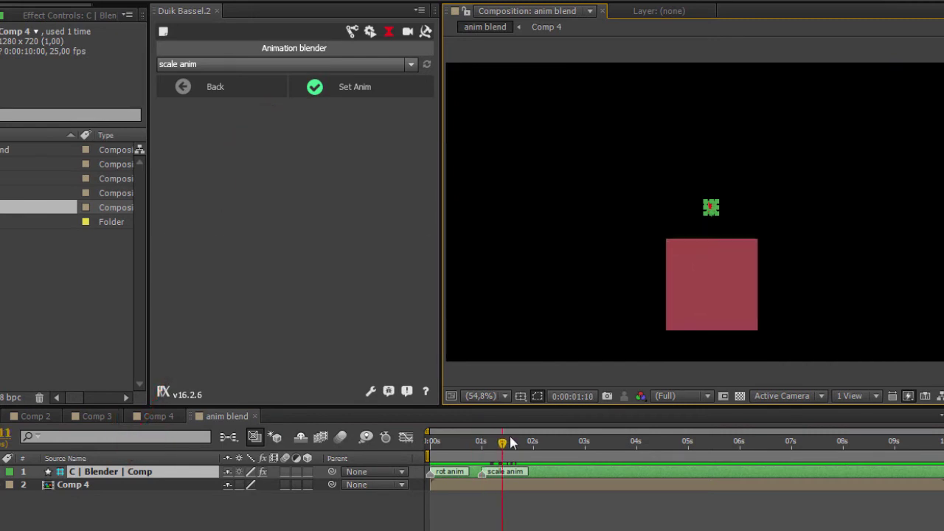
pyautogui.moveTo(468, 474)
pyautogui.mouseDown()
pyautogui.moveTo(493, 483)
pyautogui.moveTo(462, 527)
pyautogui.mouseUp()
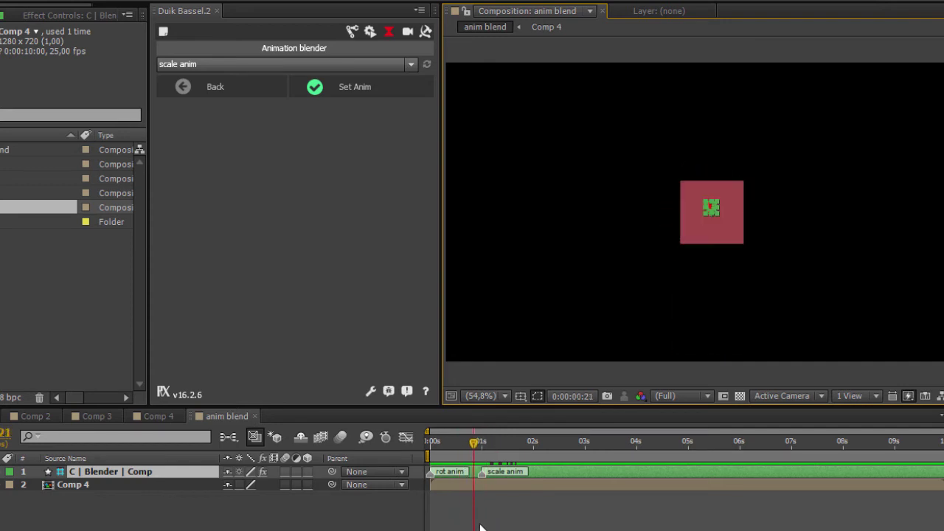
pyautogui.moveTo(462, 527)
pyautogui.mouseDown()
pyautogui.moveTo(447, 528)
pyautogui.moveTo(479, 528)
pyautogui.moveTo(430, 527)
pyautogui.moveTo(541, 527)
pyautogui.mouseUp()
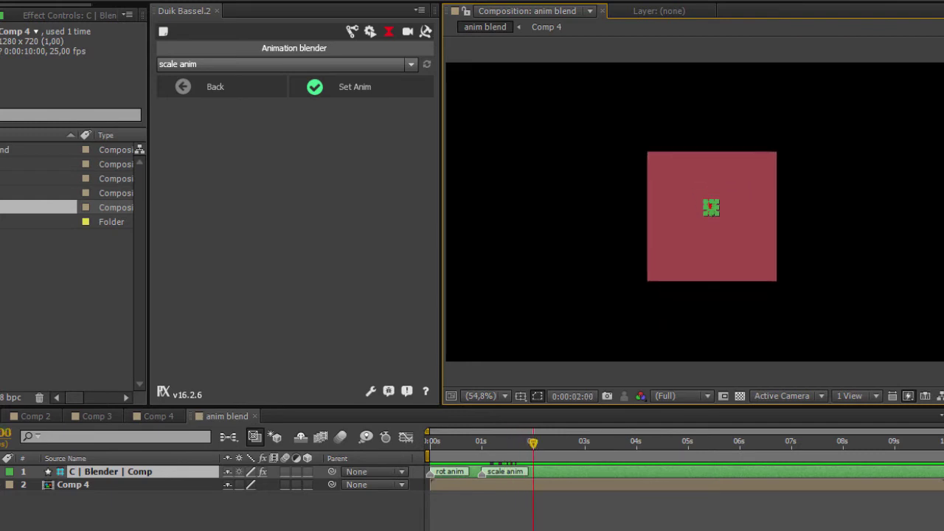
# Add a pos anim marker near 2 s to the controller and scrub to 3 s to check
pyautogui.click(376, 444)
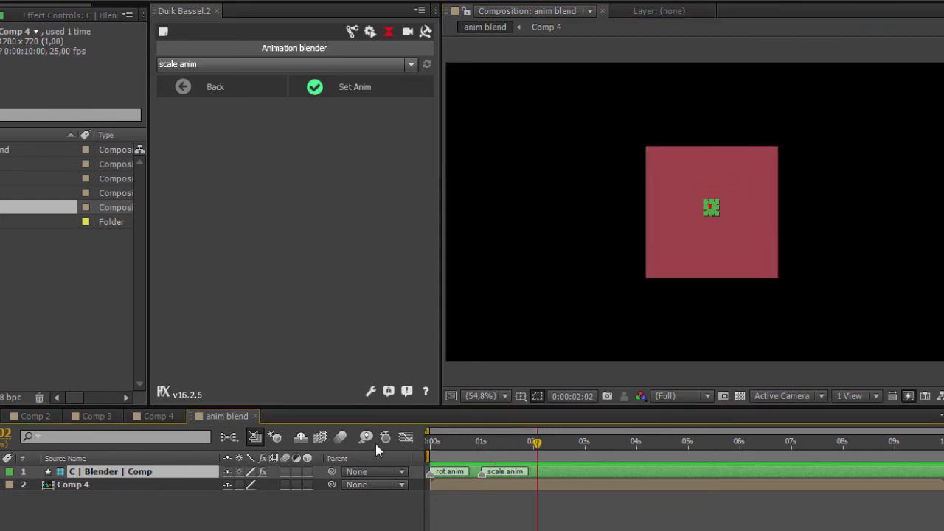
pyautogui.click(280, 64)
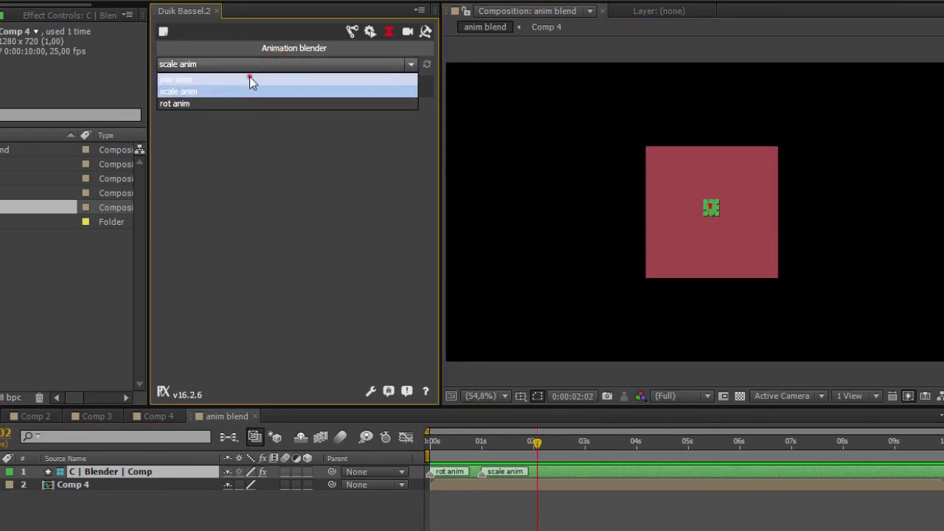
pyautogui.click(250, 77)
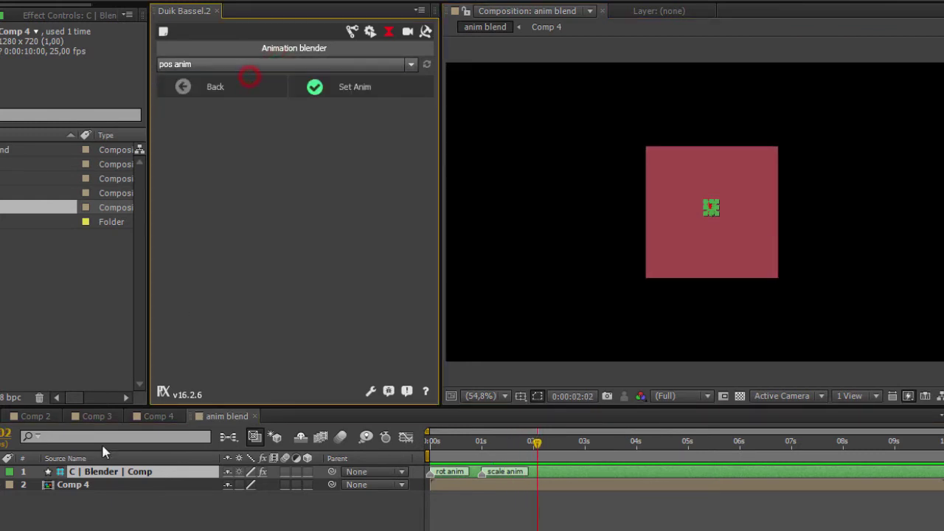
pyautogui.click(315, 88)
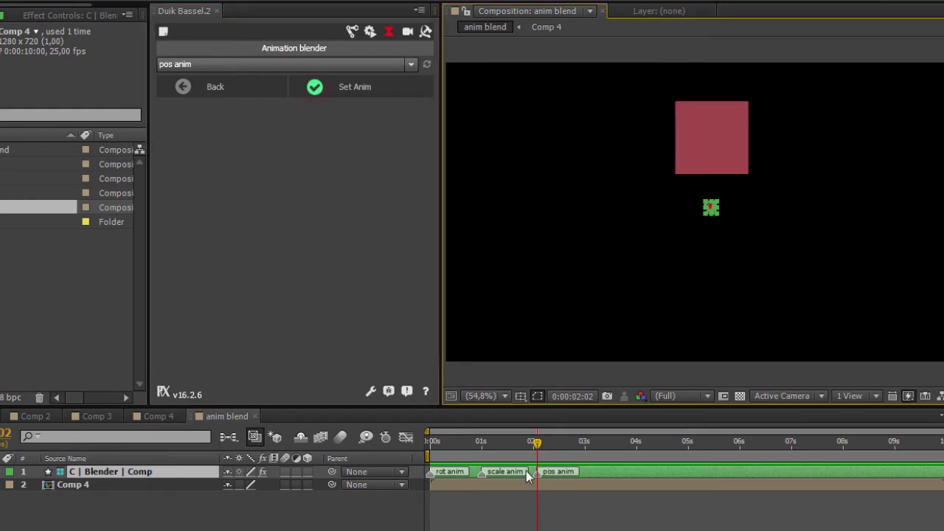
pyautogui.moveTo(538, 443); pyautogui.dragTo(564, 455)
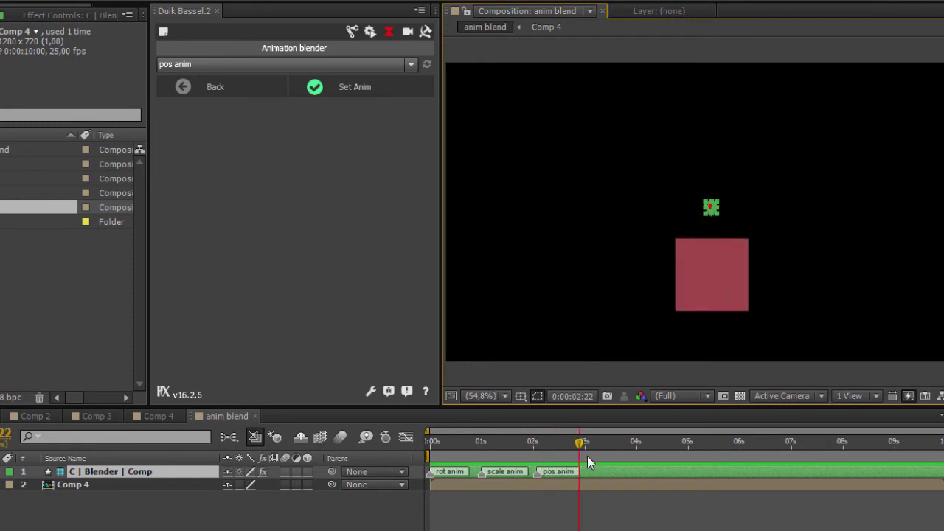
pyautogui.moveTo(564, 455)
pyautogui.mouseDown()
pyautogui.moveTo(583, 456)
pyautogui.moveTo(518, 502)
pyautogui.moveTo(600, 494)
pyautogui.moveTo(552, 526)
pyautogui.moveTo(545, 520)
pyautogui.moveTo(603, 520)
pyautogui.mouseUp()
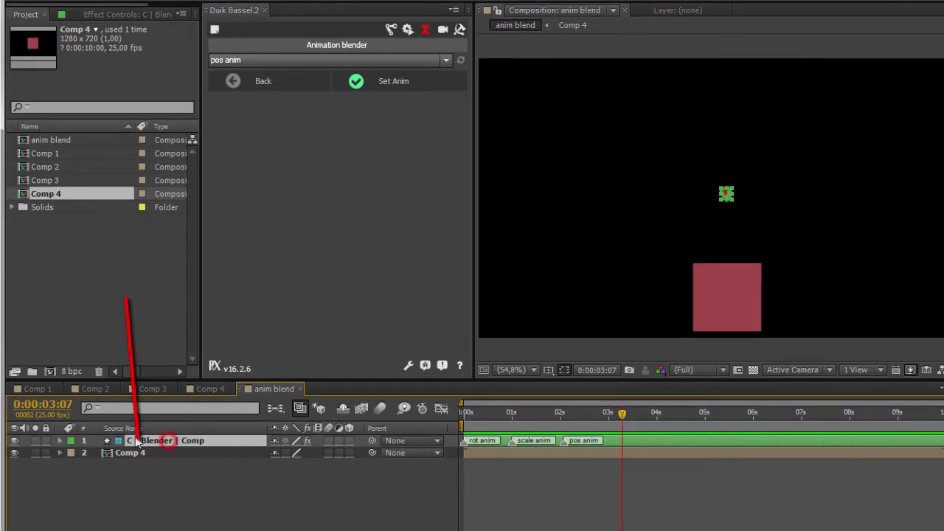
# Show the blender layer's Blending settings (Duration 0,00, Linear) and bring up the Interpolation choices
pyautogui.click(127, 14)
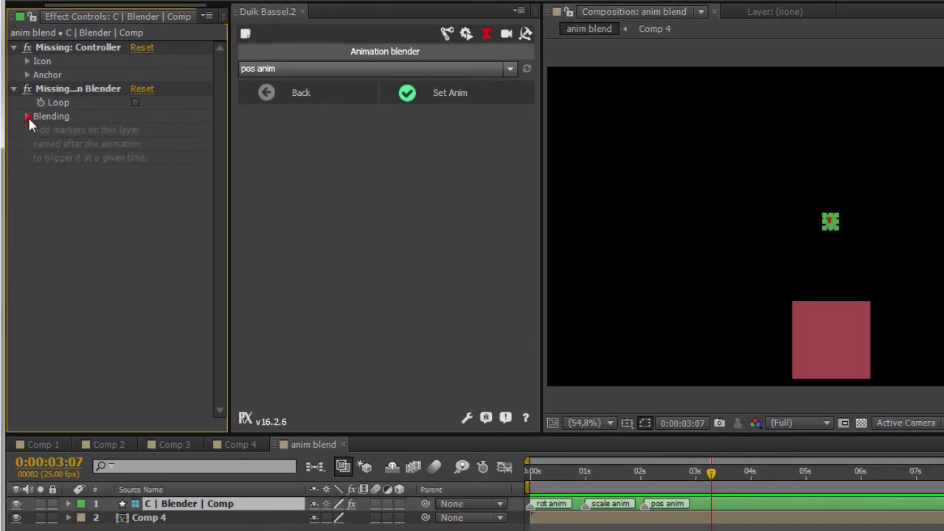
pyautogui.click(28, 116)
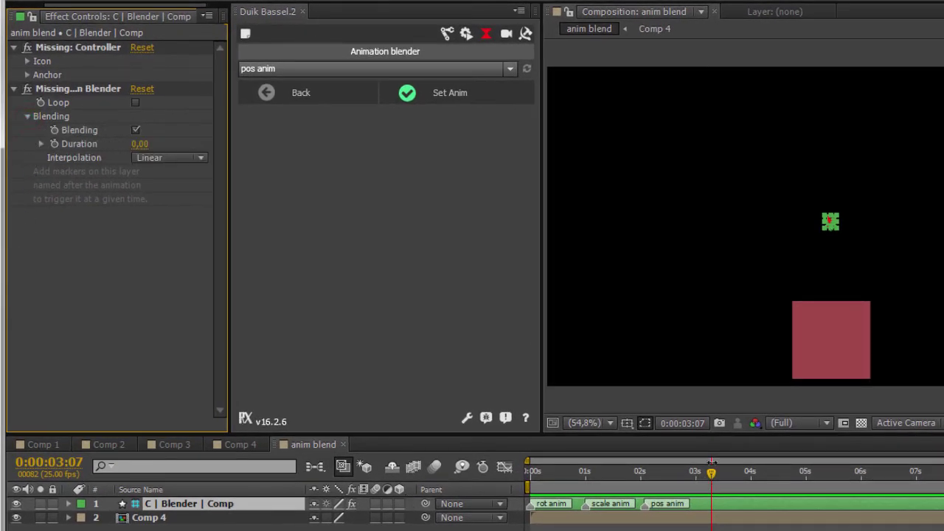
pyautogui.moveTo(711, 484)
pyautogui.mouseDown()
pyautogui.moveTo(631, 502)
pyautogui.moveTo(642, 500)
pyautogui.moveTo(629, 525)
pyautogui.moveTo(588, 526)
pyautogui.mouseUp()
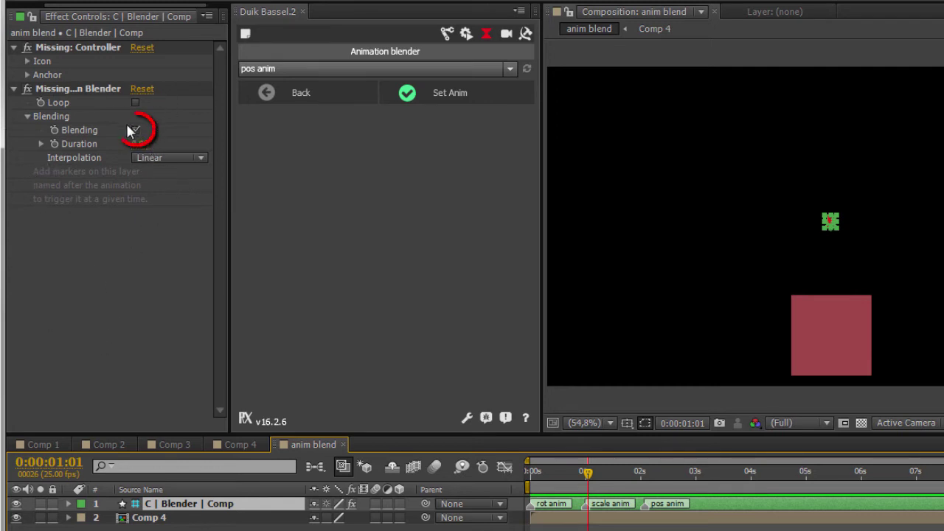
pyautogui.click(164, 161)
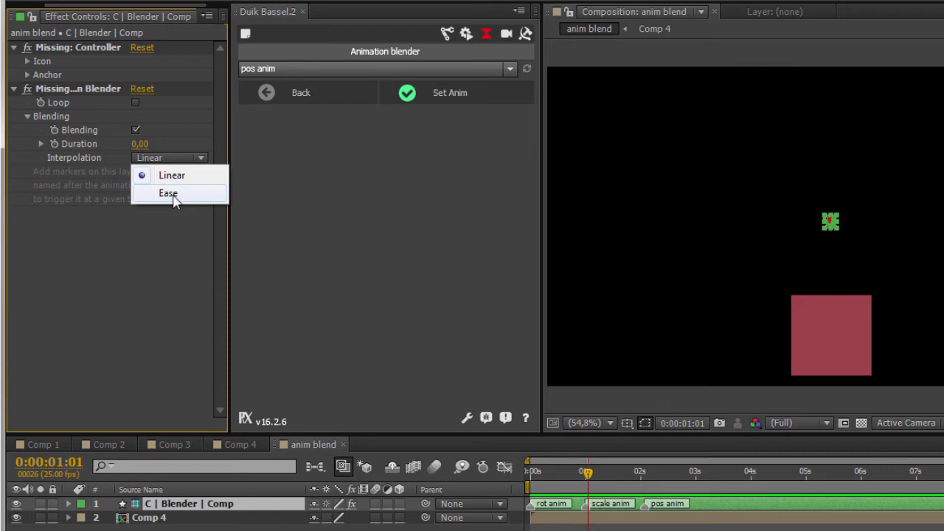
pyautogui.click(172, 196)
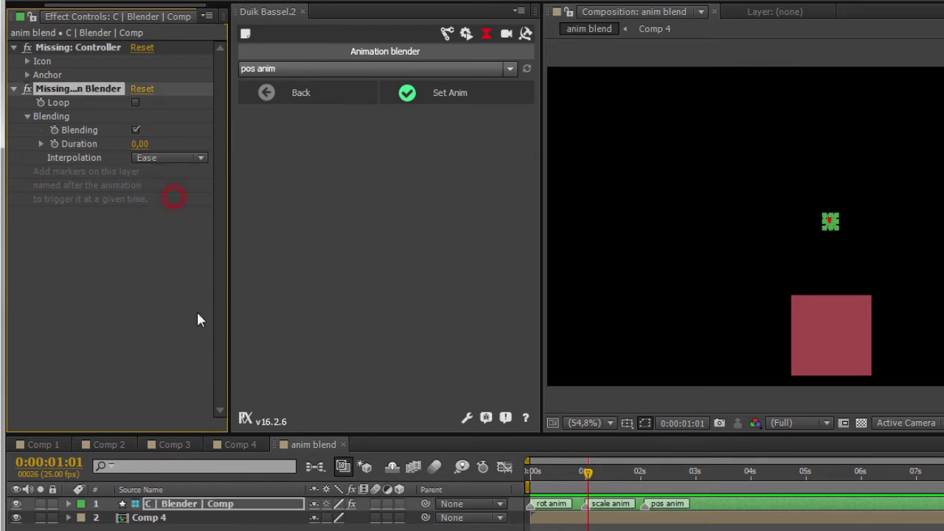
pyautogui.press('space')
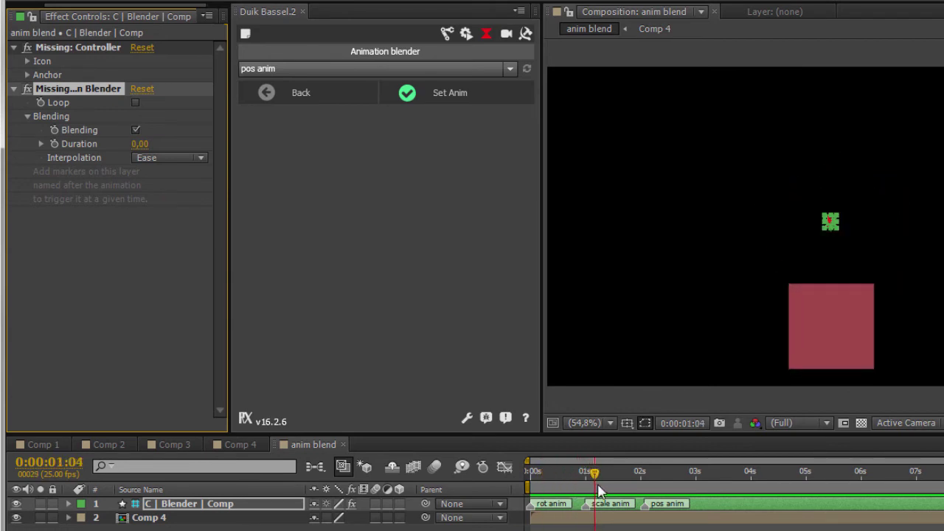
pyautogui.press('space')
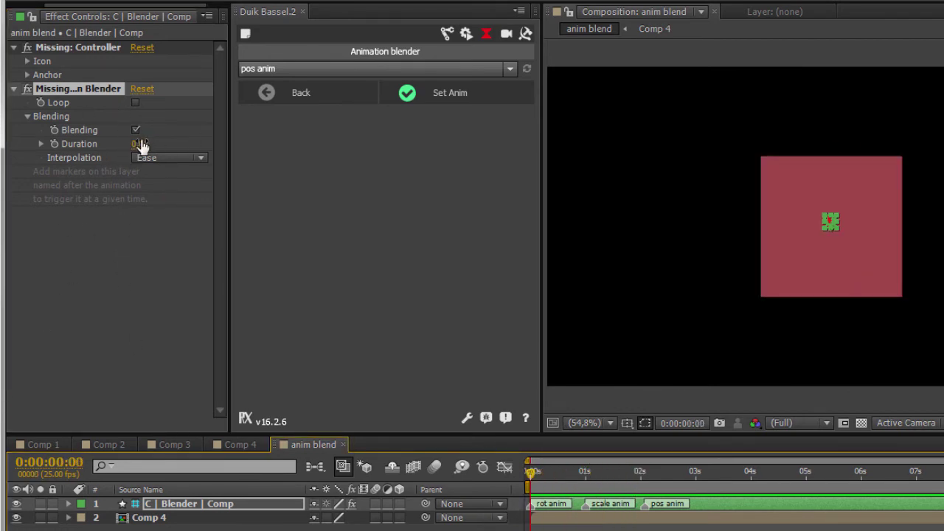
pyautogui.click(140, 144)
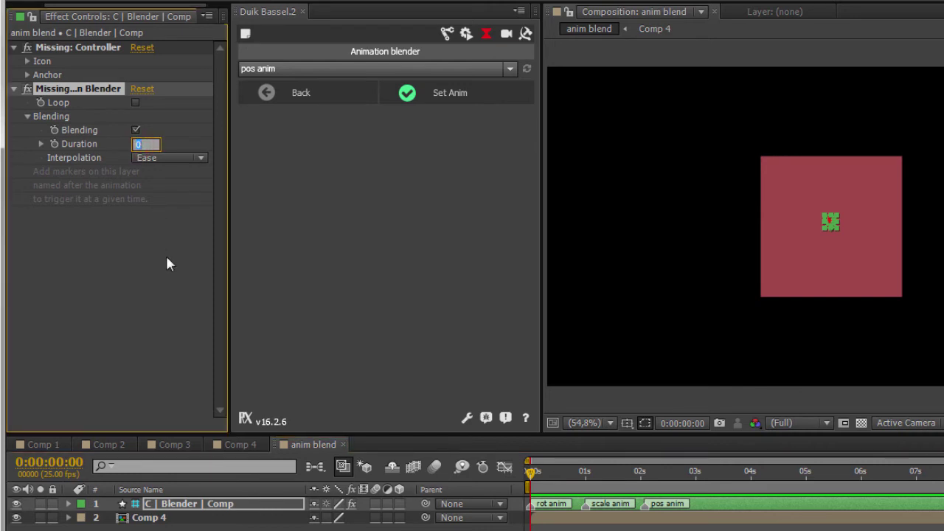
pyautogui.write('0,50')
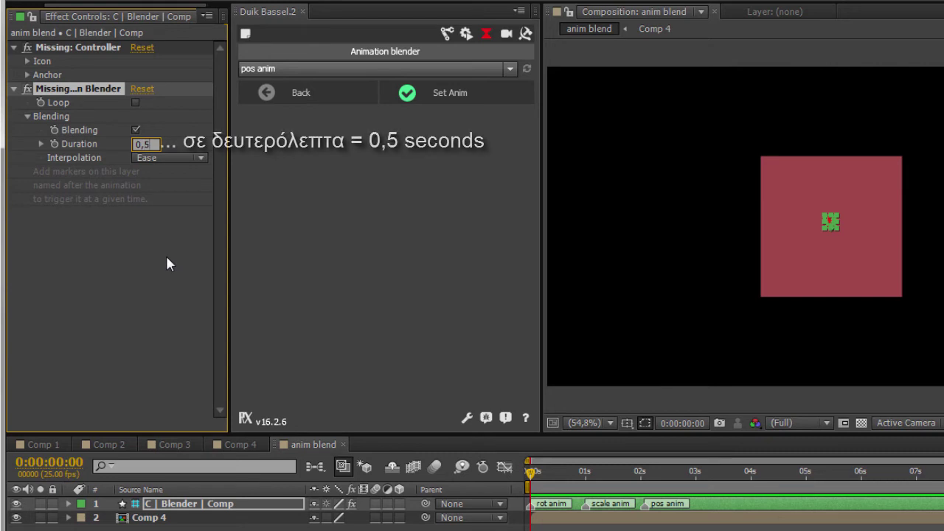
pyautogui.press('Return')
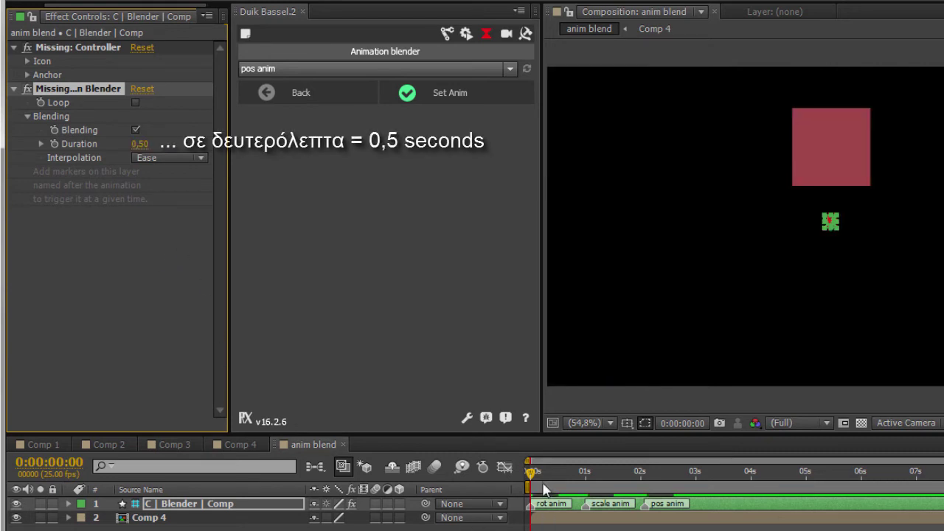
pyautogui.moveTo(531, 476)
pyautogui.mouseDown()
pyautogui.moveTo(573, 472)
pyautogui.moveTo(521, 520)
pyautogui.mouseUp()
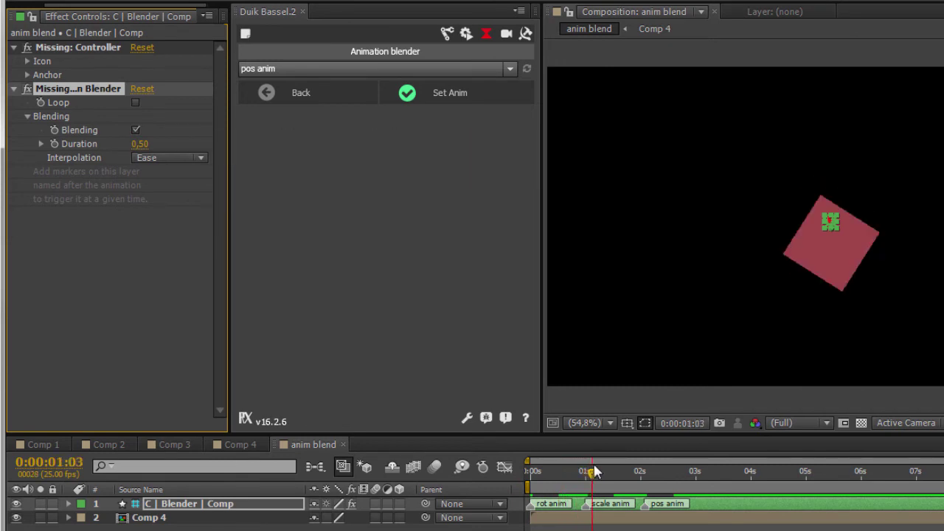
pyautogui.press('space')
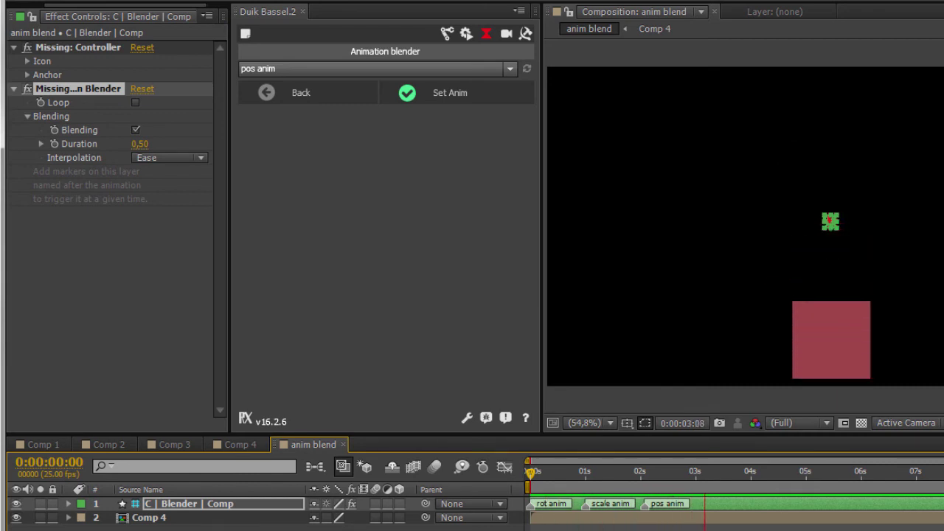
pyautogui.click(640, 511)
pyautogui.click(657, 476)
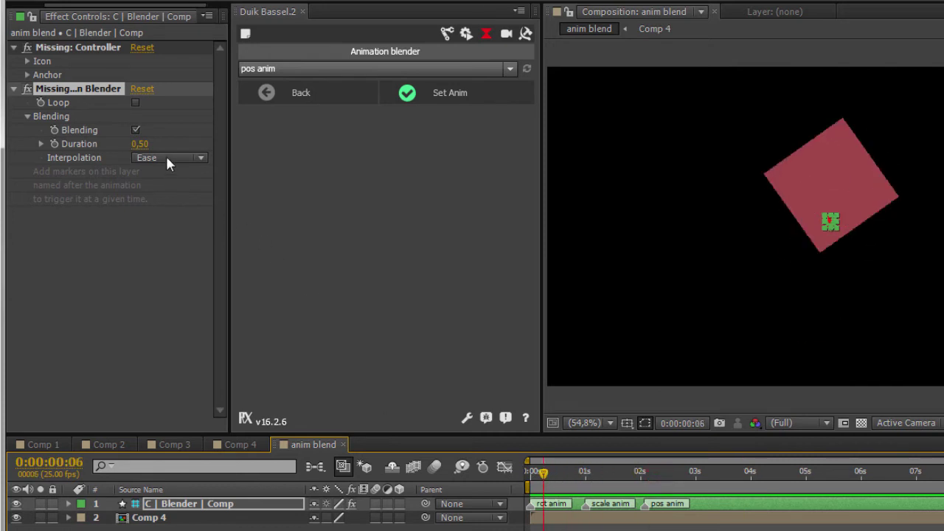
# Switch the blend interpolation from Ease to Linear and play the composition
pyautogui.click(167, 158)
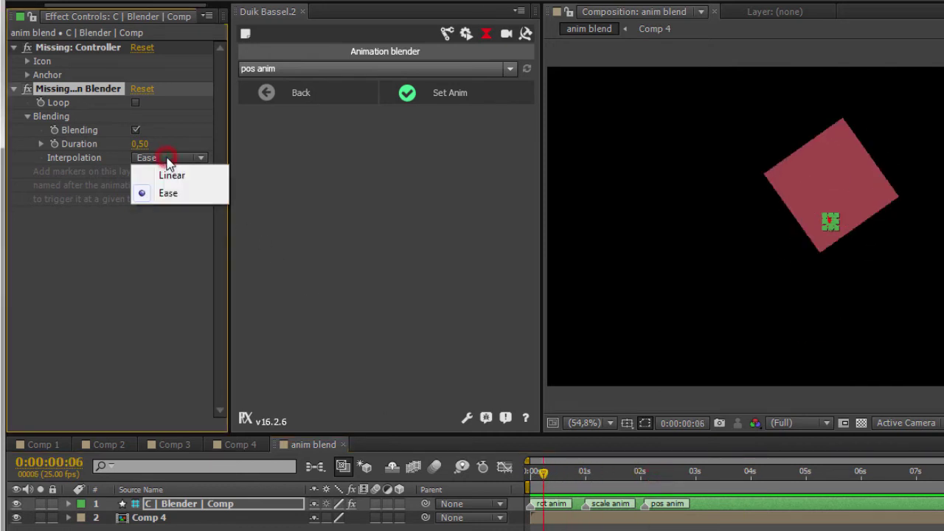
pyautogui.click(164, 175)
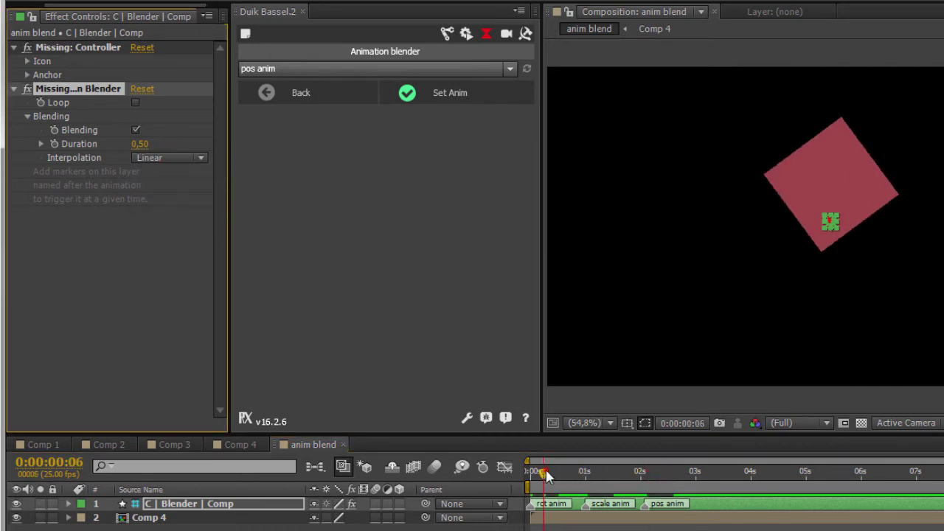
pyautogui.press('space')
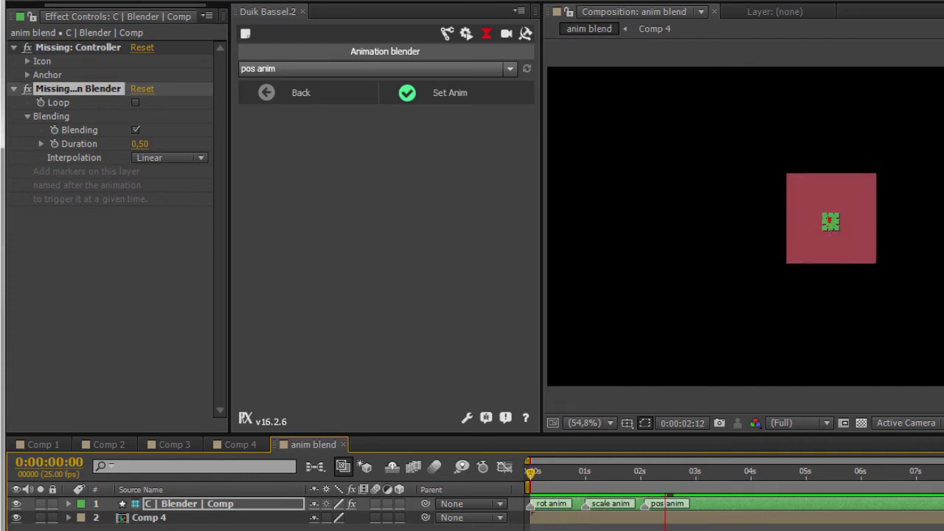
pyautogui.press('space')
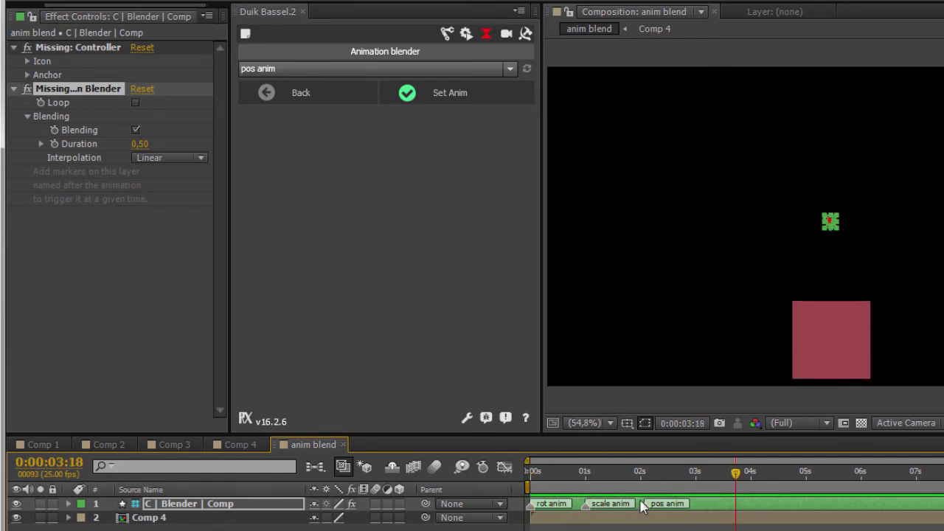
# Scrub from the start through the rotation-to-scale transition to compare the linear blending
pyautogui.press('Home')
pyautogui.moveTo(534, 475)
pyautogui.mouseDown()
pyautogui.moveTo(580, 483)
pyautogui.moveTo(577, 502)
pyautogui.mouseUp()
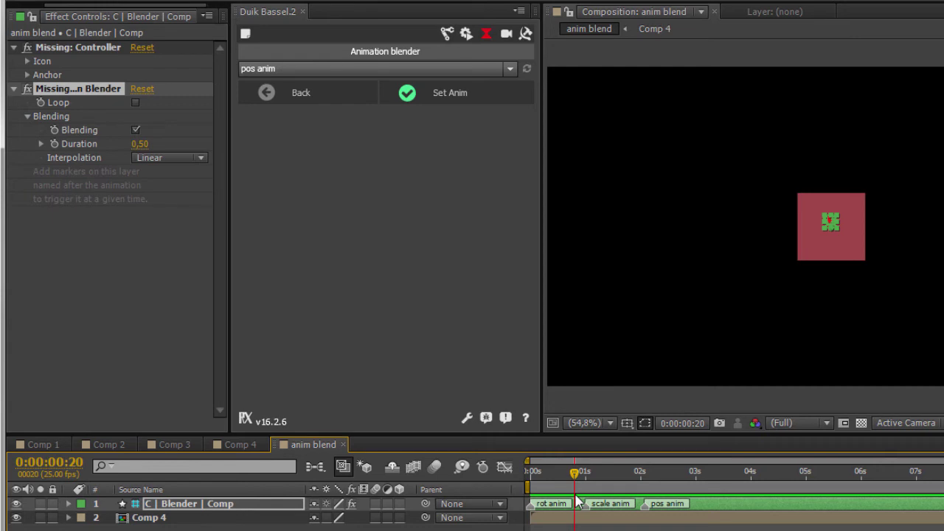
pyautogui.moveTo(578, 501)
pyautogui.mouseDown()
pyautogui.moveTo(594, 498)
pyautogui.moveTo(590, 516)
pyautogui.moveTo(638, 520)
pyautogui.mouseUp()
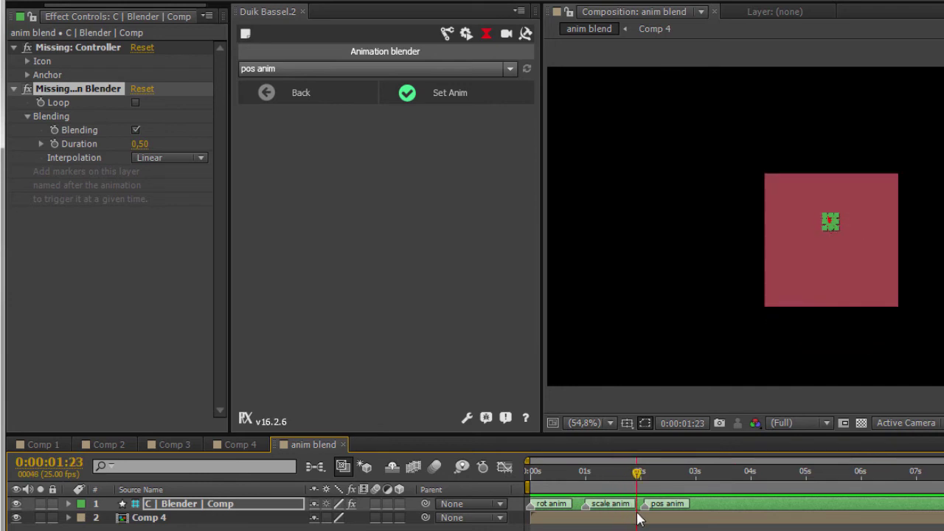
pyautogui.moveTo(639, 519)
pyautogui.mouseDown()
pyautogui.moveTo(668, 519)
pyautogui.moveTo(588, 519)
pyautogui.mouseUp()
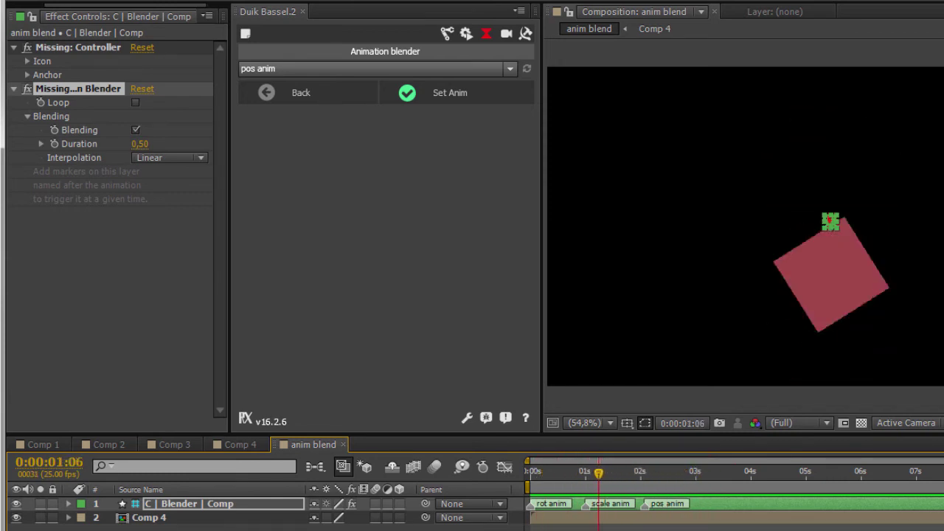
pyautogui.click(135, 130)
pyautogui.moveTo(588, 474)
pyautogui.mouseDown()
pyautogui.moveTo(554, 524)
pyautogui.moveTo(653, 518)
pyautogui.moveTo(530, 520)
pyautogui.mouseUp()
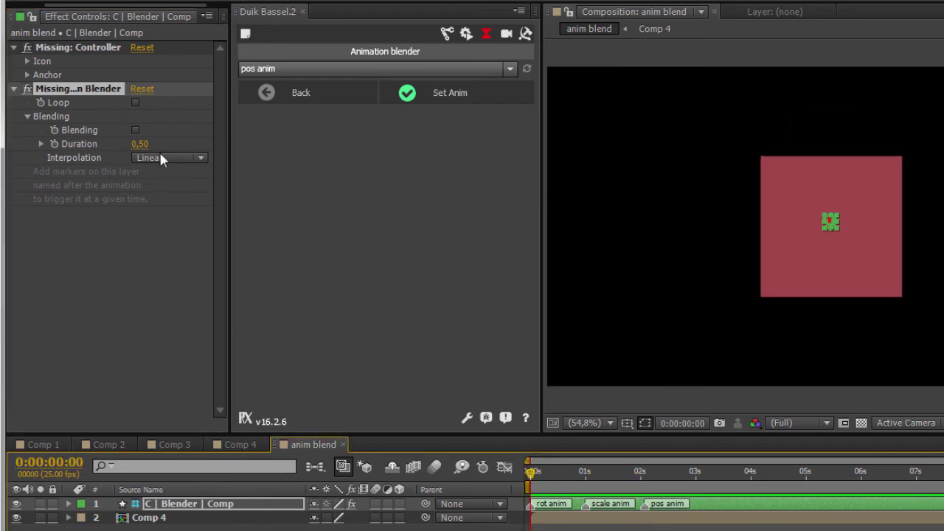
pyautogui.click(136, 130)
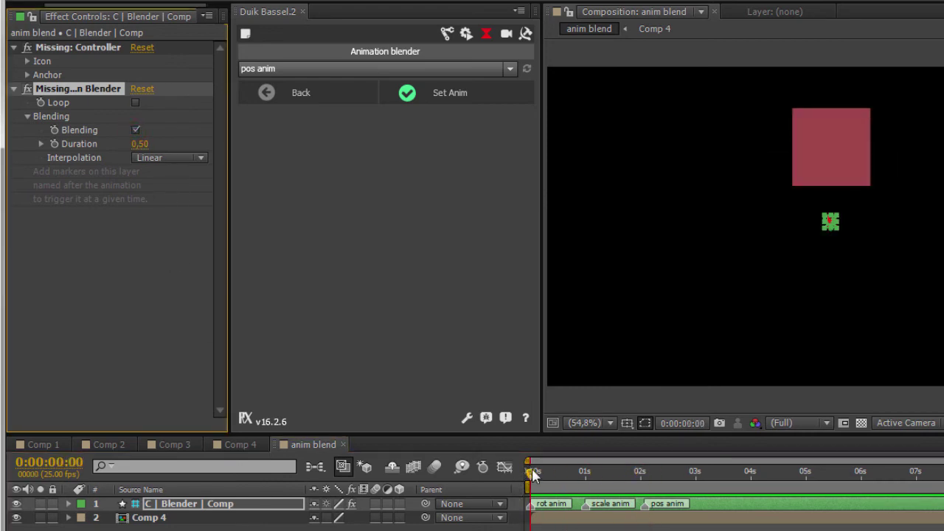
pyautogui.moveTo(533, 474); pyautogui.dragTo(625, 480)
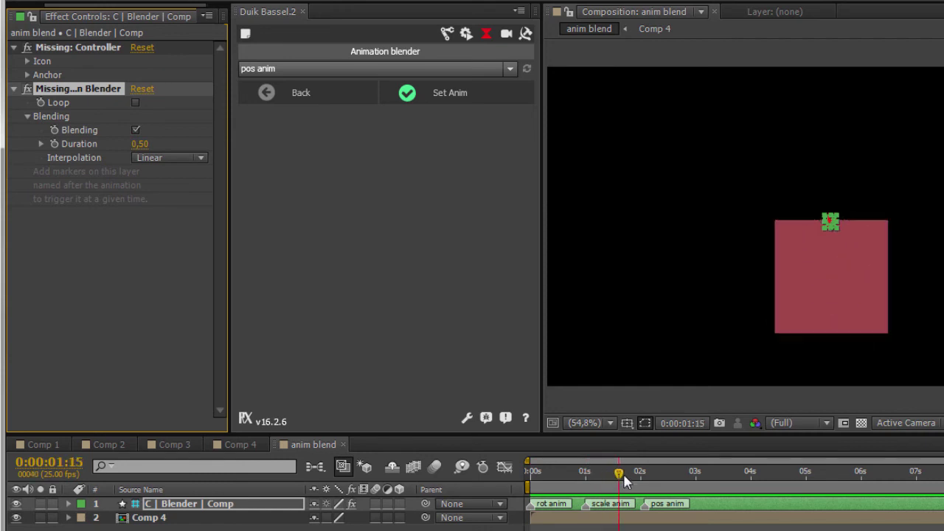
pyautogui.moveTo(625, 481); pyautogui.dragTo(615, 481)
pyautogui.press('Home')
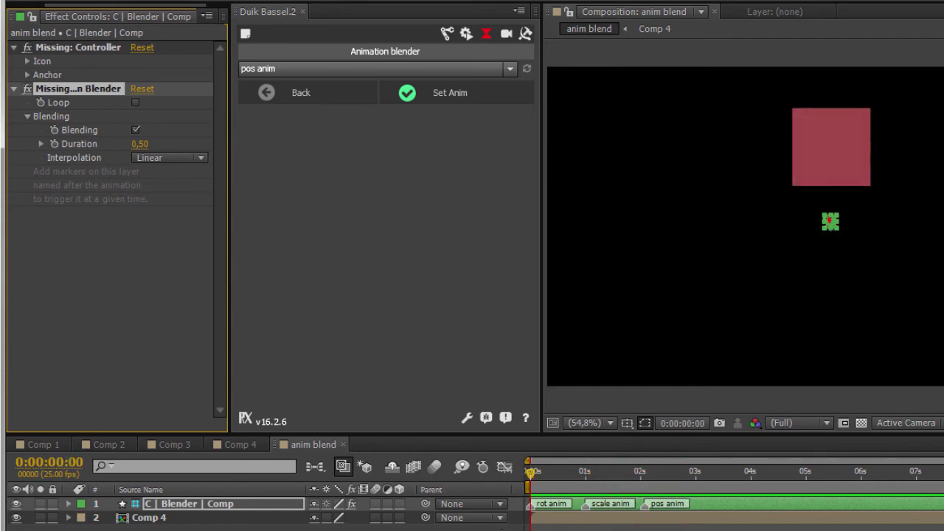
pyautogui.click(502, 528)
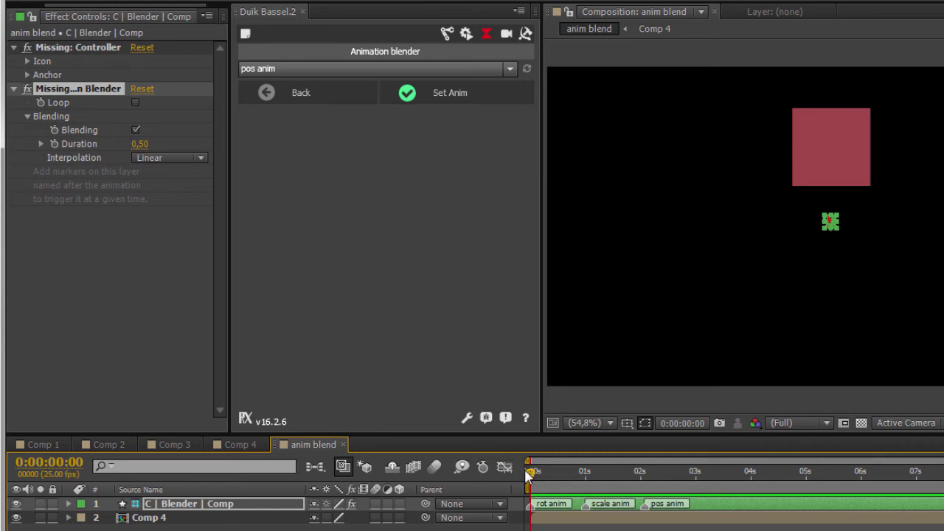
# Change the blend Duration from 0,50 to 1,00 second and preview the slower transitions
pyautogui.click(137, 145)
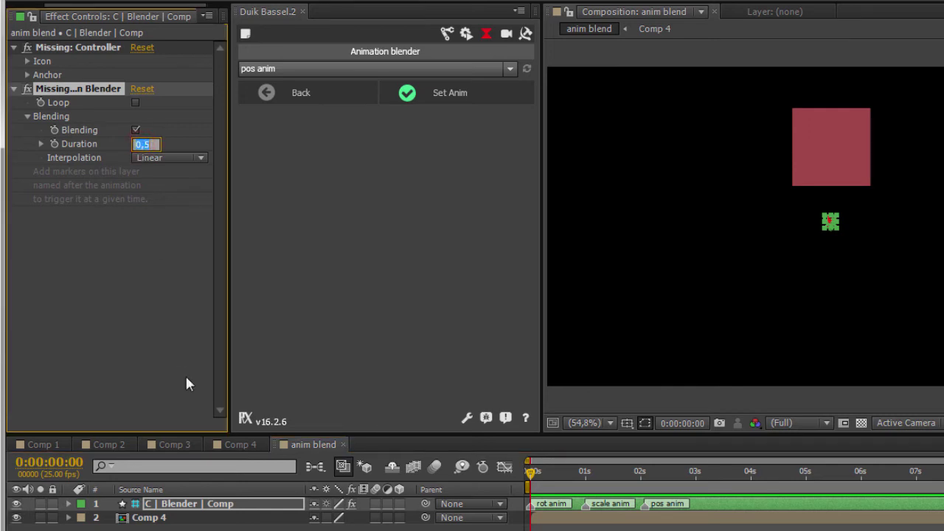
pyautogui.write('1')
pyautogui.press('Return')
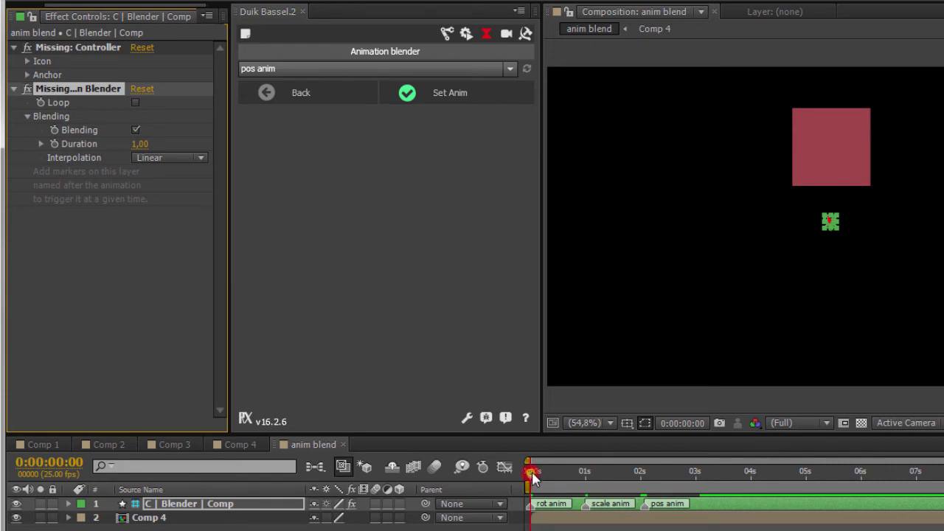
pyautogui.moveTo(532, 472)
pyautogui.mouseDown()
pyautogui.moveTo(601, 471)
pyautogui.moveTo(705, 492)
pyautogui.moveTo(662, 510)
pyautogui.mouseUp()
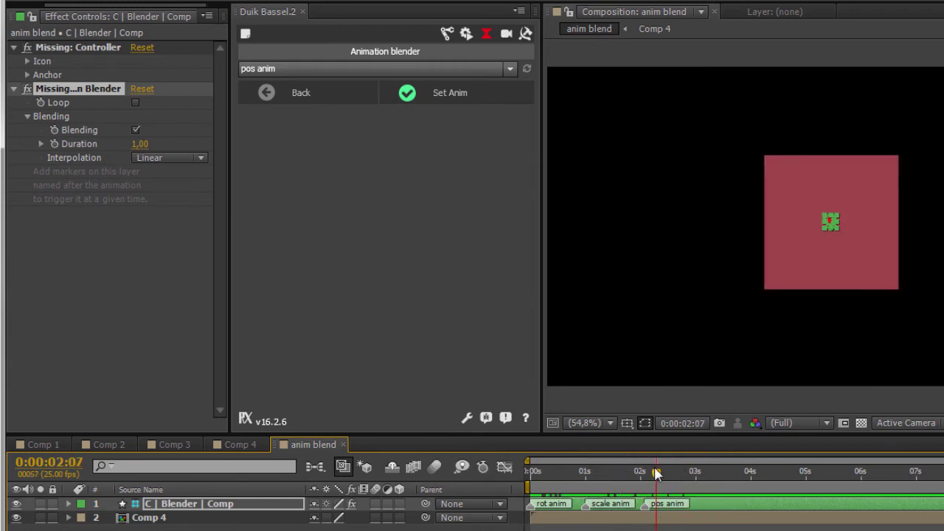
pyautogui.moveTo(656, 475); pyautogui.dragTo(610, 459)
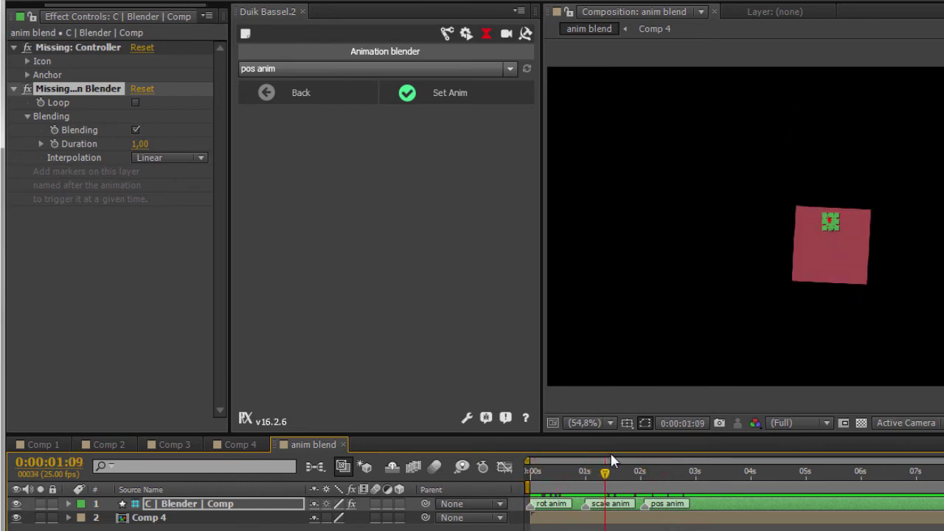
pyautogui.press('space')
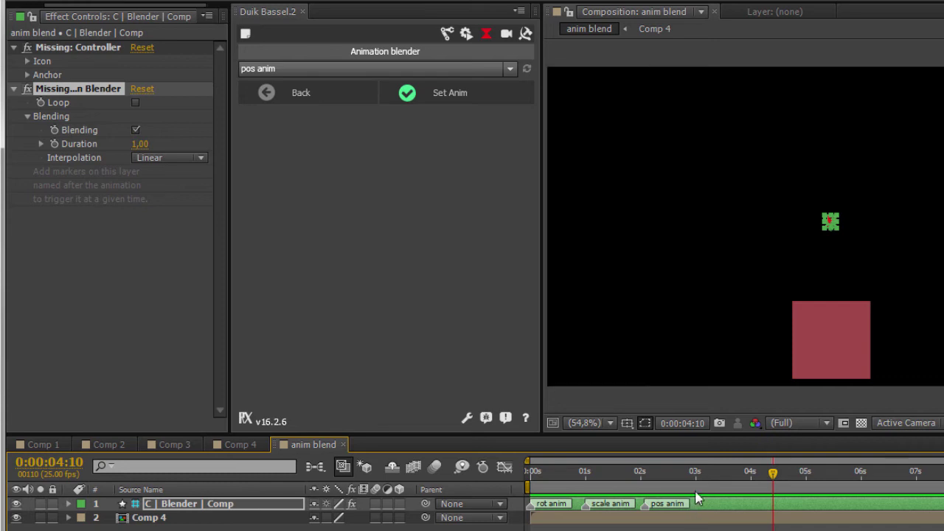
pyautogui.moveTo(702, 473); pyautogui.dragTo(686, 484)
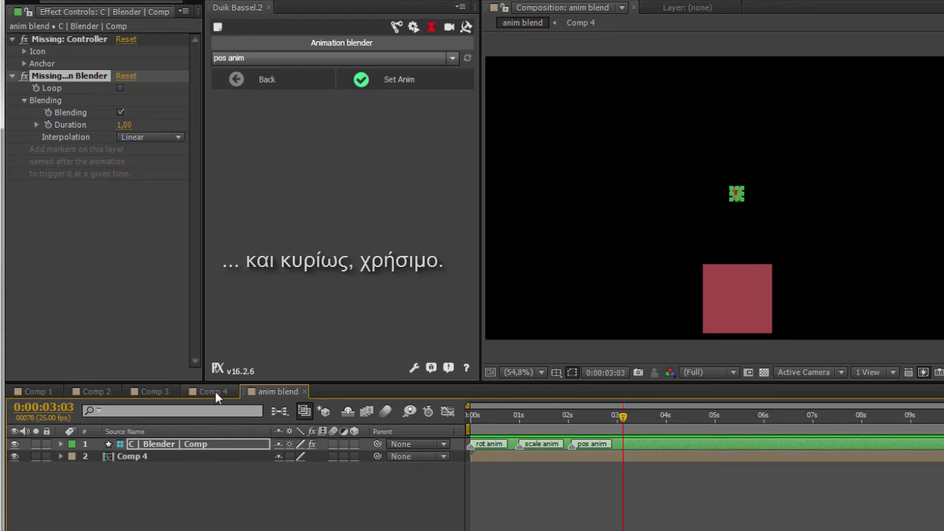
pyautogui.click(212, 392)
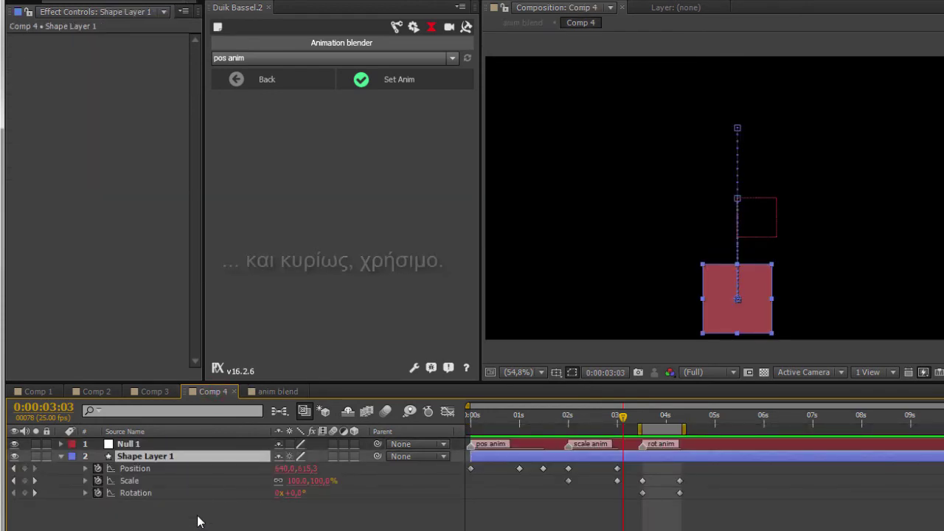
pyautogui.press('space')
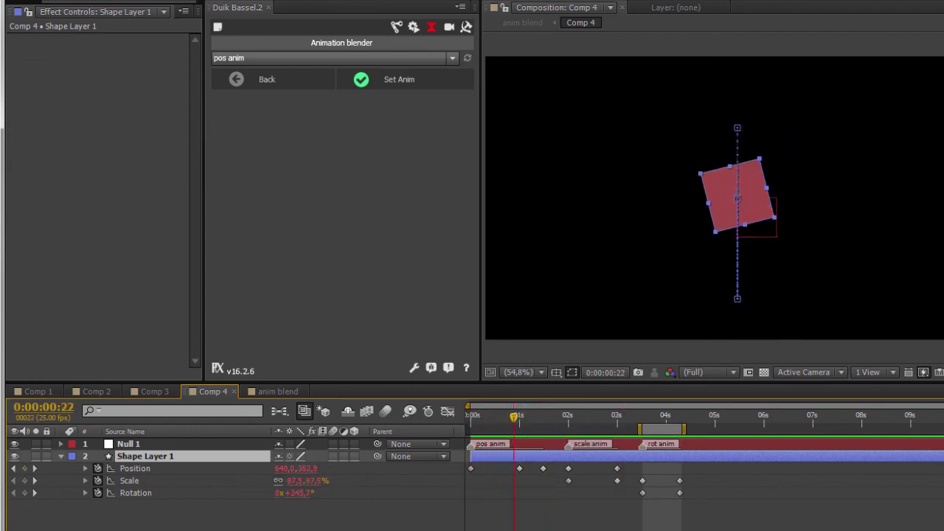
pyautogui.click(165, 444)
pyautogui.click(164, 456)
pyautogui.moveTo(529, 441); pyautogui.dragTo(537, 417)
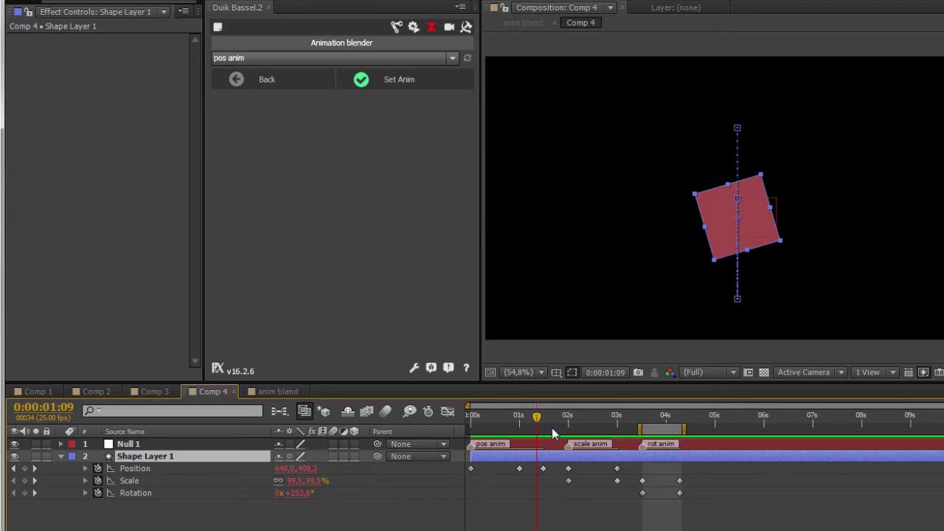
pyautogui.moveTo(485, 425)
pyautogui.mouseDown()
pyautogui.moveTo(667, 459)
pyautogui.moveTo(631, 501)
pyautogui.mouseUp()
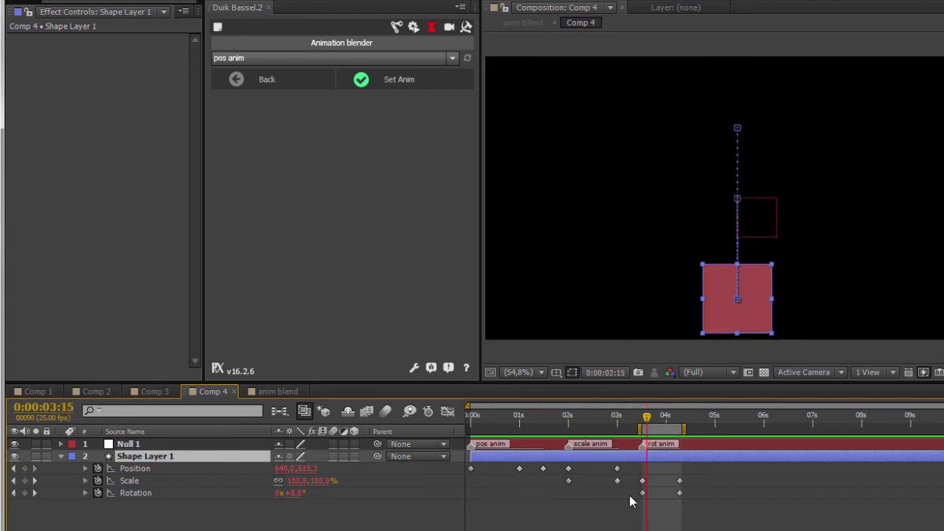
pyautogui.click(299, 393)
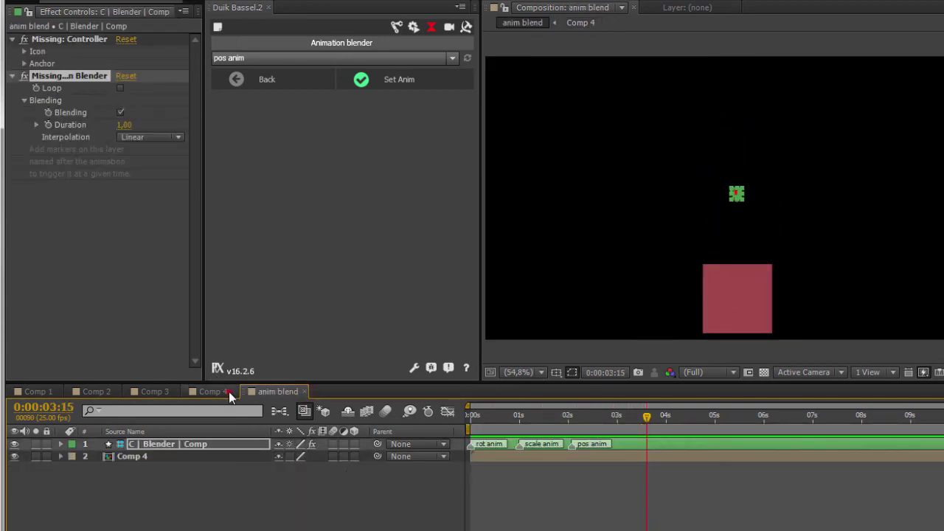
# Turn off the Animation blender effect in anim blend and scrub the unblended square animation
pyautogui.click(229, 393)
pyautogui.click(283, 392)
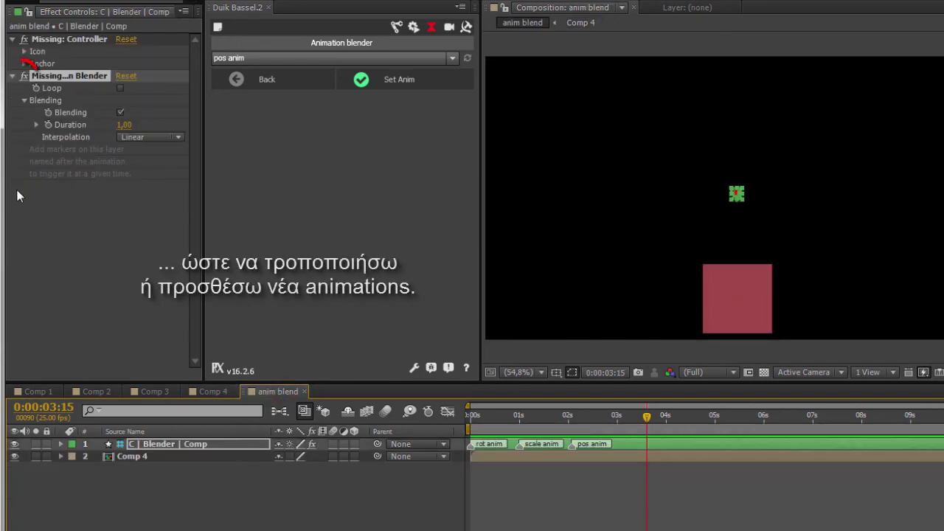
pyautogui.click(24, 76)
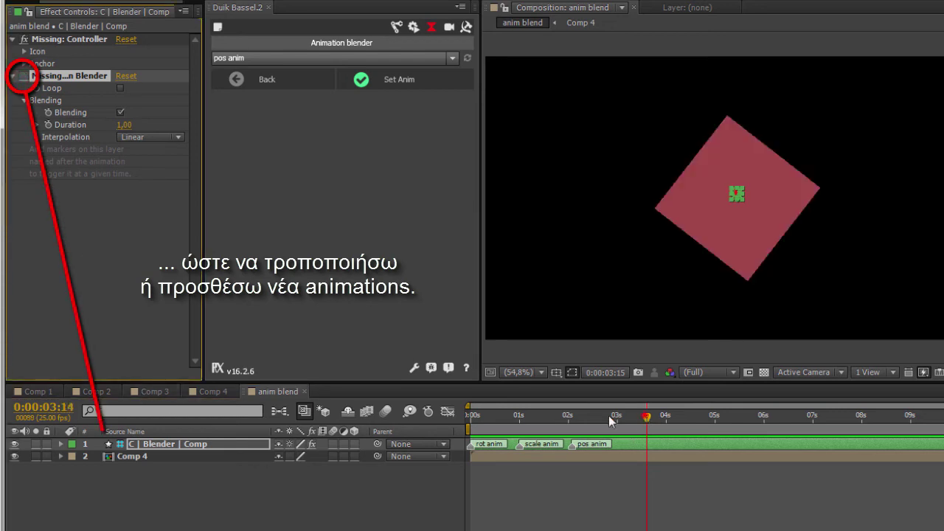
pyautogui.moveTo(608, 415)
pyautogui.mouseDown()
pyautogui.moveTo(612, 459)
pyautogui.moveTo(577, 486)
pyautogui.moveTo(659, 507)
pyautogui.moveTo(433, 497)
pyautogui.mouseUp()
pyautogui.click(223, 391)
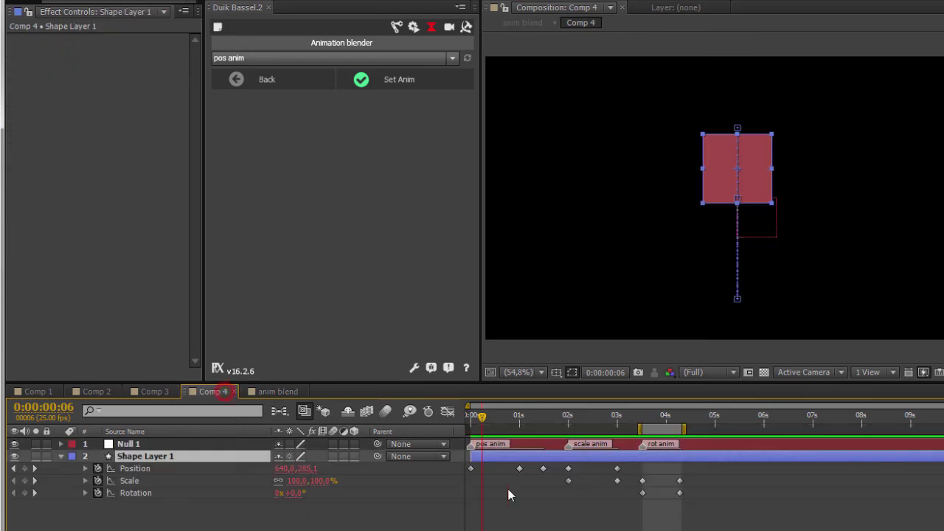
pyautogui.moveTo(476, 419)
pyautogui.mouseDown()
pyautogui.moveTo(665, 410)
pyautogui.moveTo(714, 441)
pyautogui.mouseUp()
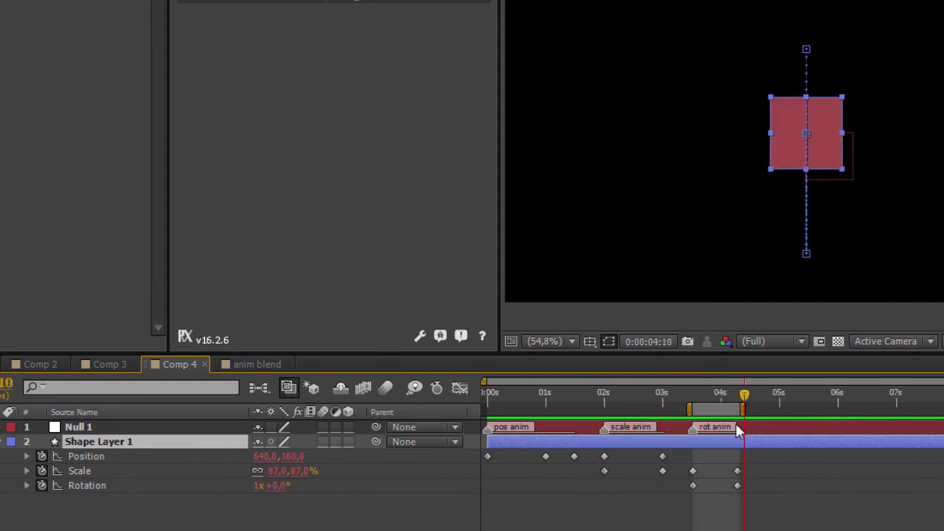
pyautogui.press('pageup')
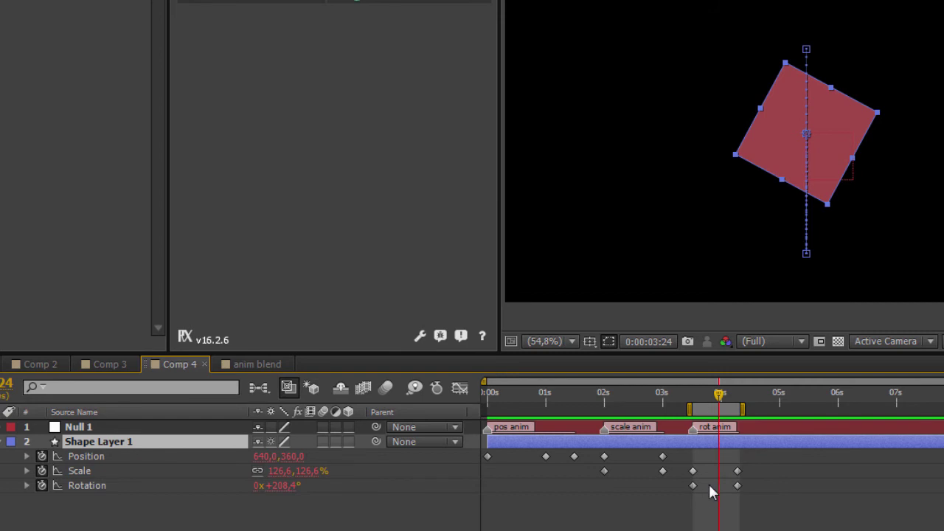
pyautogui.moveTo(731, 395); pyautogui.dragTo(777, 392)
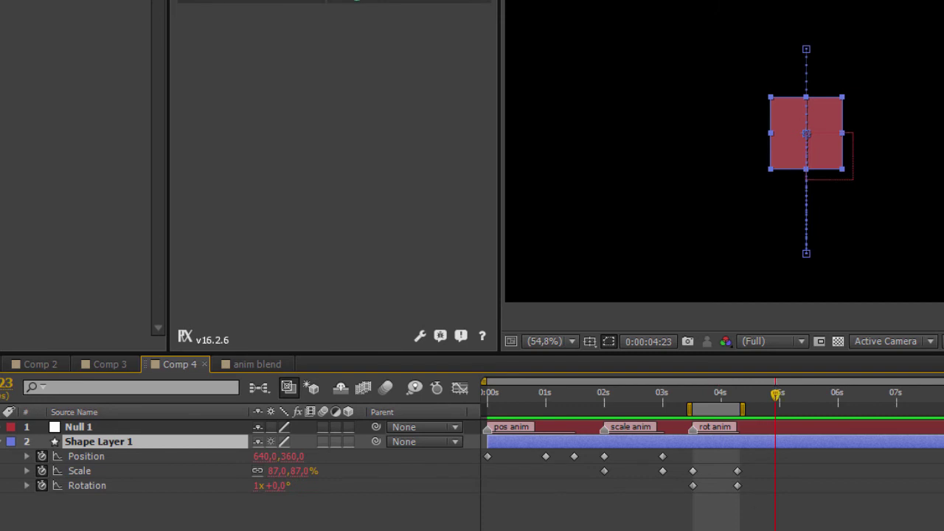
# Key Position, Scale and Rotation together at 0:00:04:23 to hold the square's upright pose
pyautogui.click(86, 456)
pyautogui.keyDown('shift'); pyautogui.click(79, 471); pyautogui.keyUp('shift')
pyautogui.keyDown('shift'); pyautogui.click(87, 485); pyautogui.keyUp('shift')
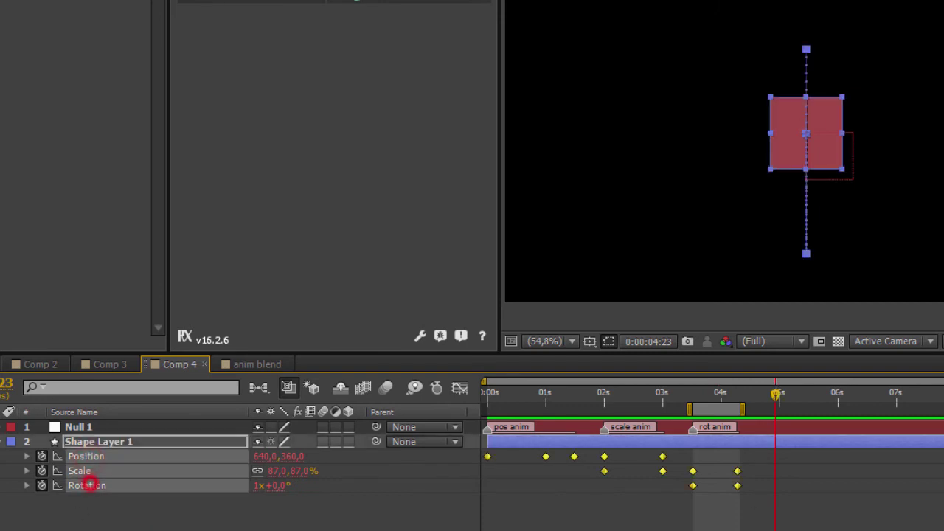
pyautogui.click(6, 471)
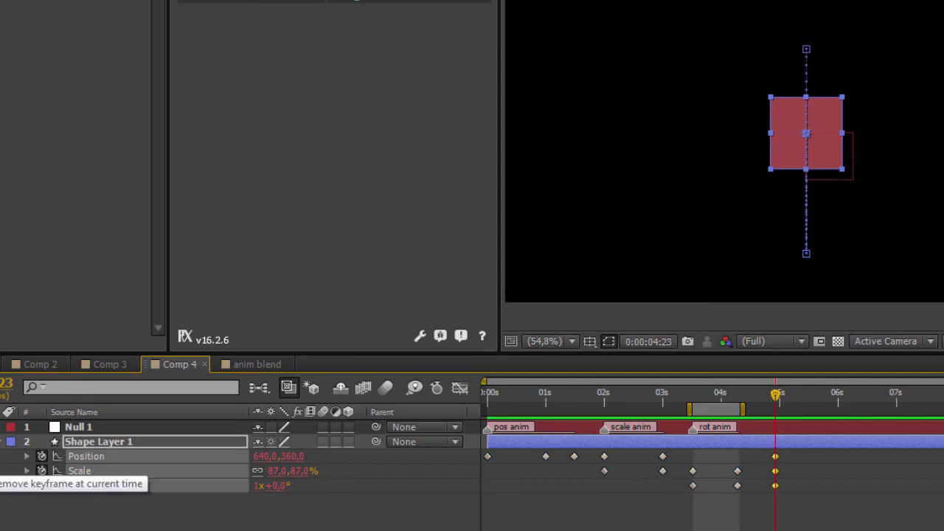
pyautogui.click(803, 468)
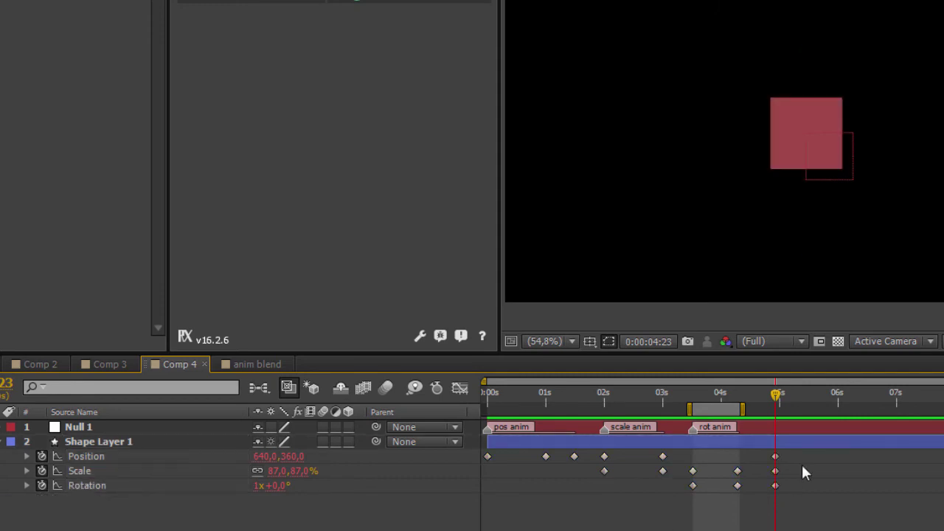
pyautogui.moveTo(807, 396); pyautogui.dragTo(808, 399)
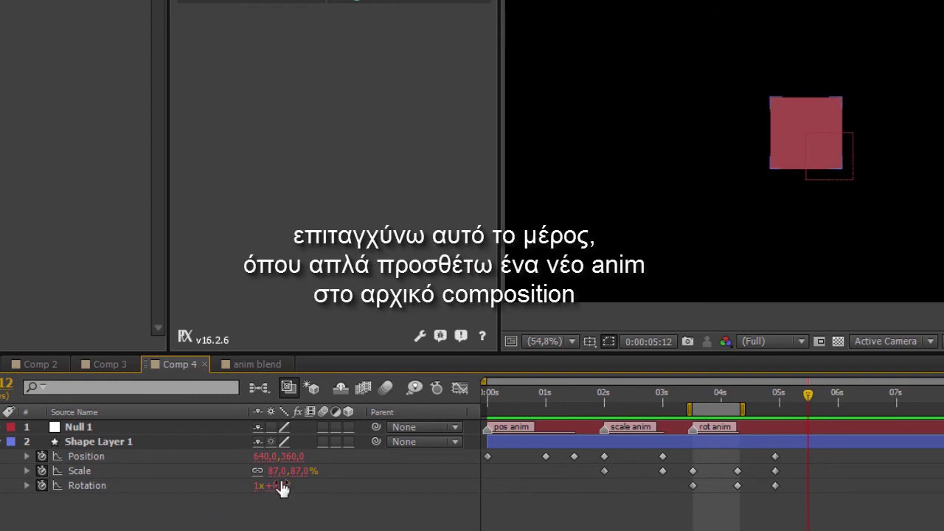
pyautogui.click(293, 457)
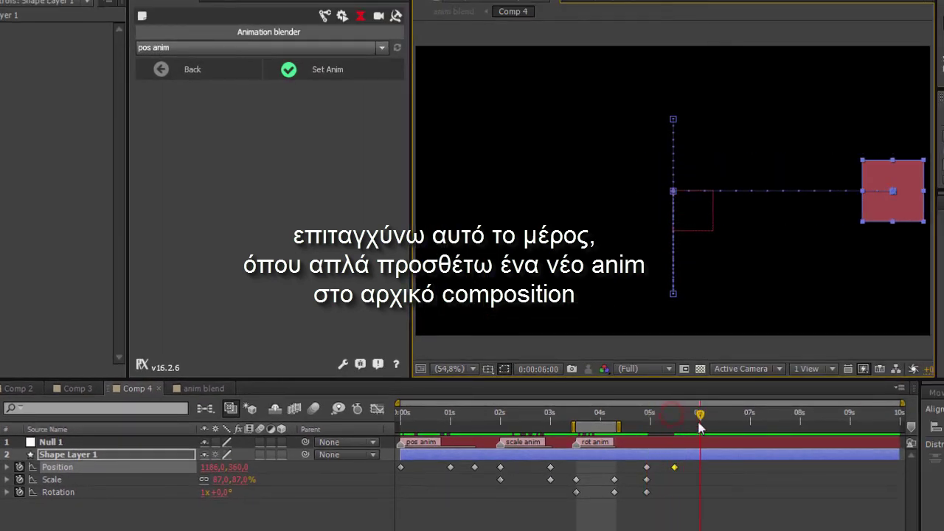
# Move the square off the left edge to -150.6 and shrink it to 35% at 5:21
pyautogui.moveTo(700, 428); pyautogui.dragTo(692, 415)
pyautogui.moveTo(891, 213); pyautogui.dragTo(353, 231)
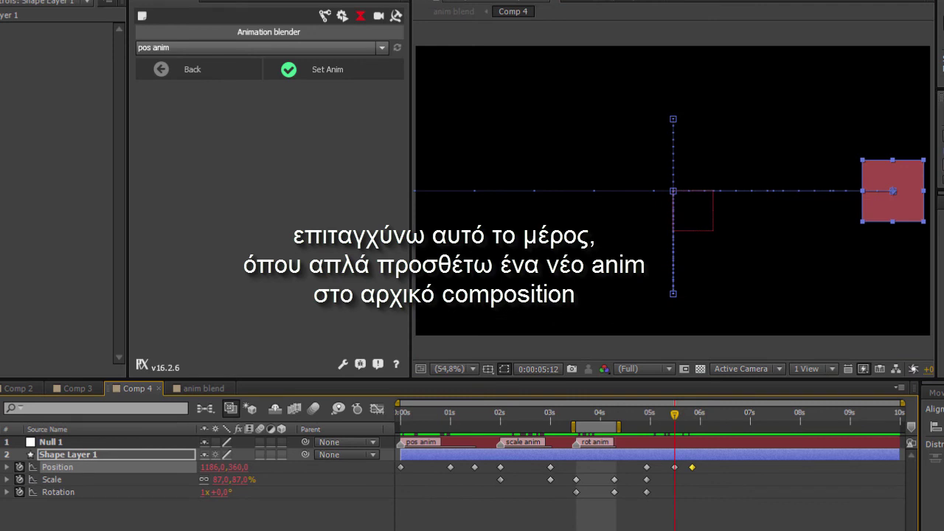
pyautogui.moveTo(229, 480); pyautogui.dragTo(210, 481)
pyautogui.moveTo(675, 415)
pyautogui.mouseDown()
pyautogui.moveTo(659, 432)
pyautogui.moveTo(697, 428)
pyautogui.moveTo(647, 431)
pyautogui.moveTo(647, 443)
pyautogui.mouseUp()
# Start the work area at 4:23, where the exit motion begins, and scrub the exit animation
pyautogui.click(767, 493)
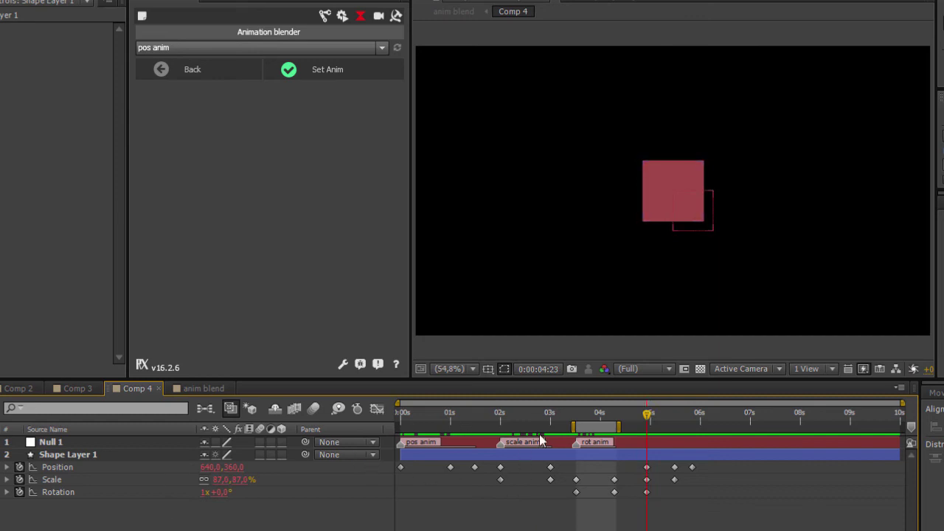
pyautogui.click(624, 452)
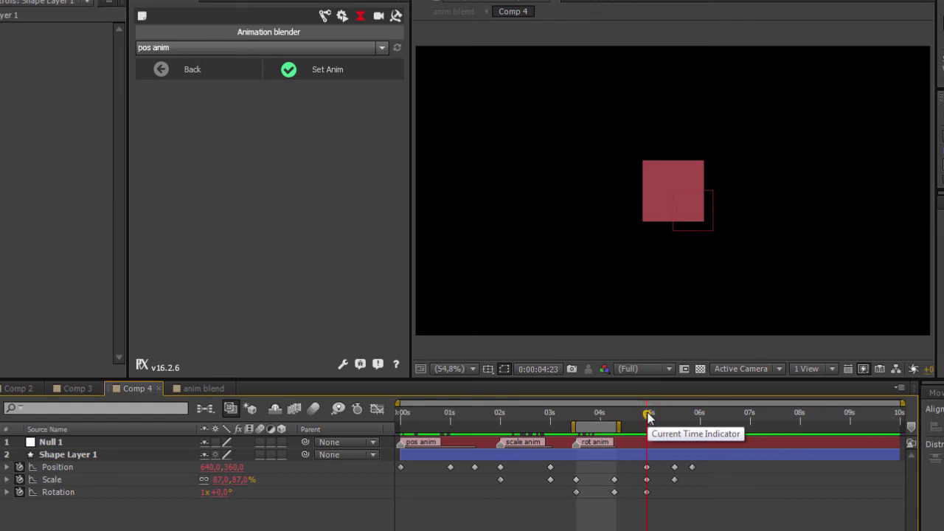
pyautogui.press('b')
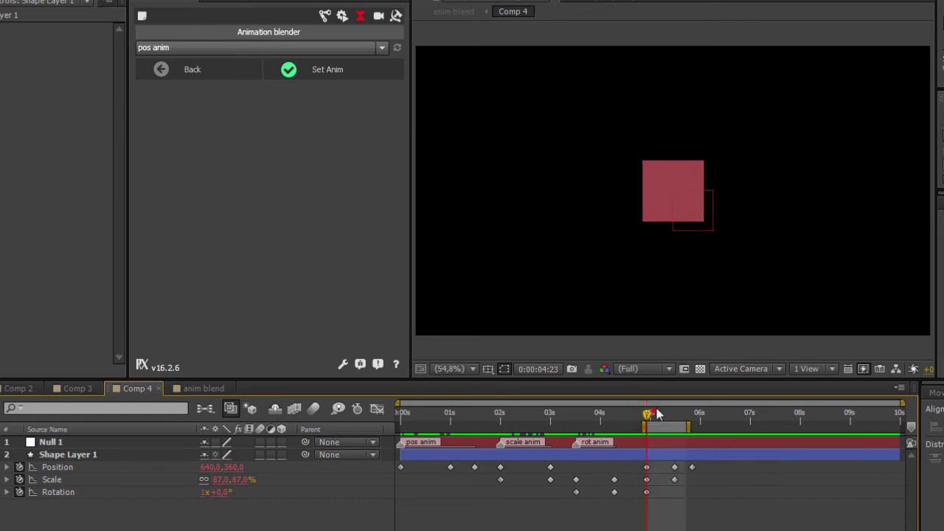
pyautogui.moveTo(655, 414); pyautogui.dragTo(699, 411)
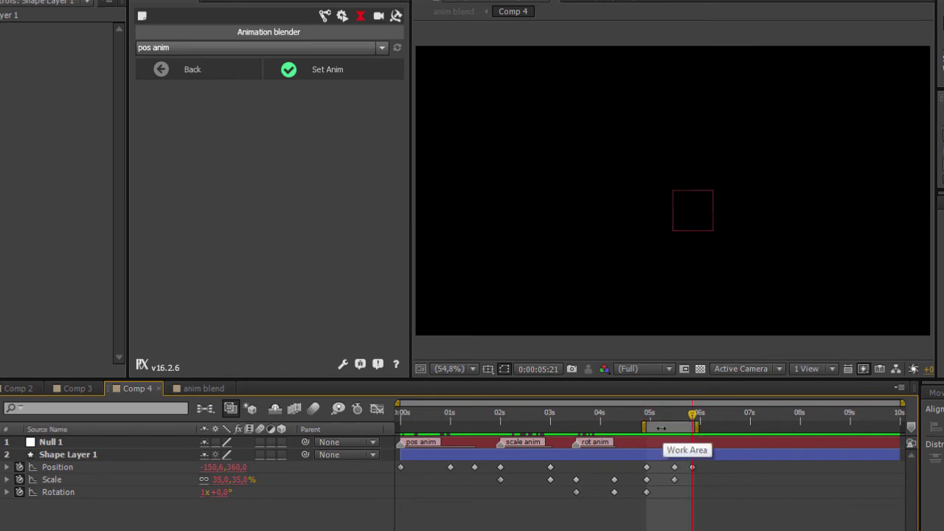
pyautogui.click(162, 70)
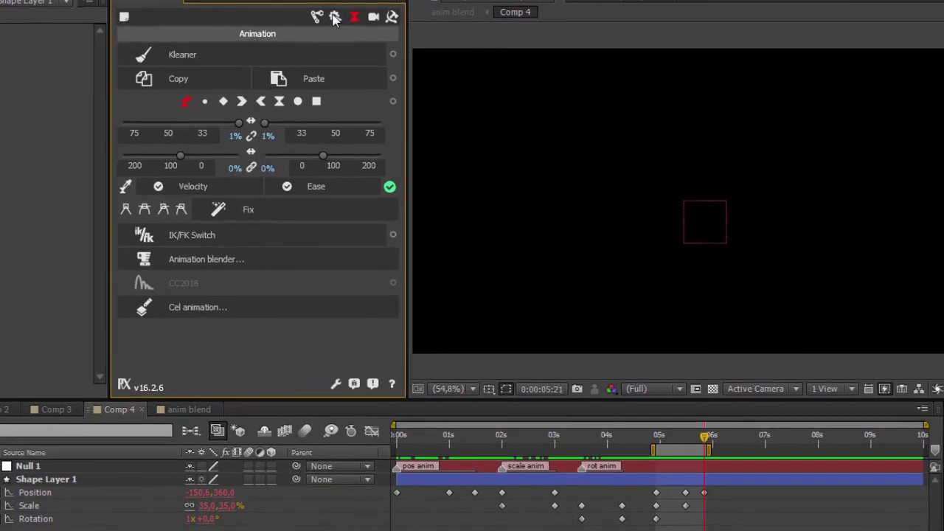
pyautogui.click(325, 16)
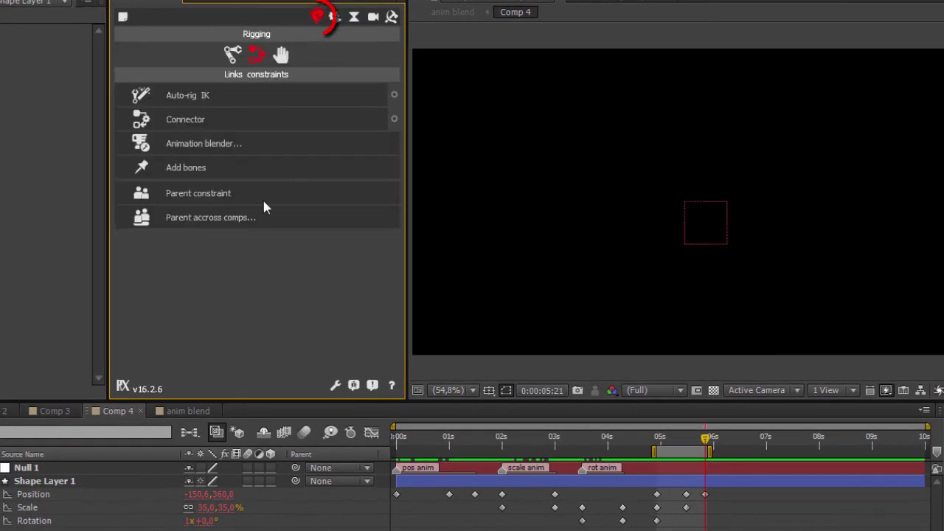
# Register the square's exit move as 'fin anim' with a marker on Null 1 via Animation blender
pyautogui.click(259, 62)
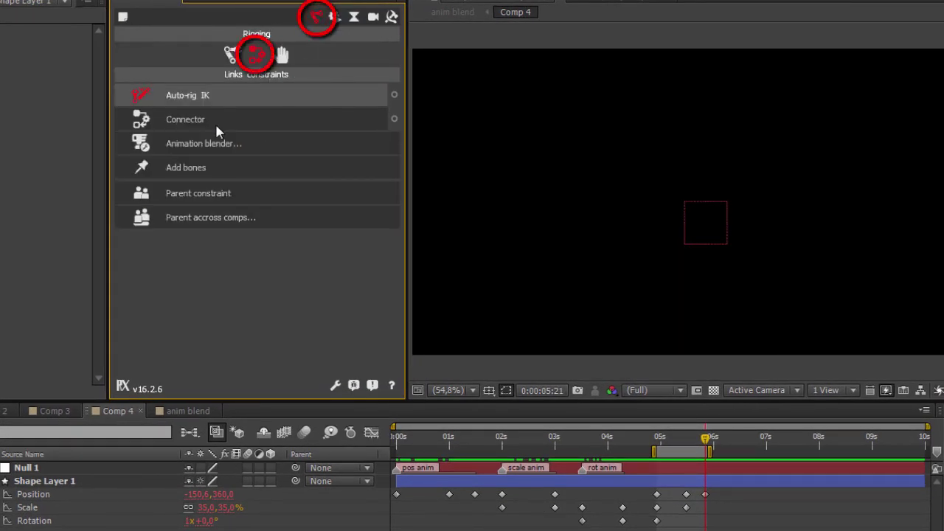
pyautogui.click(214, 143)
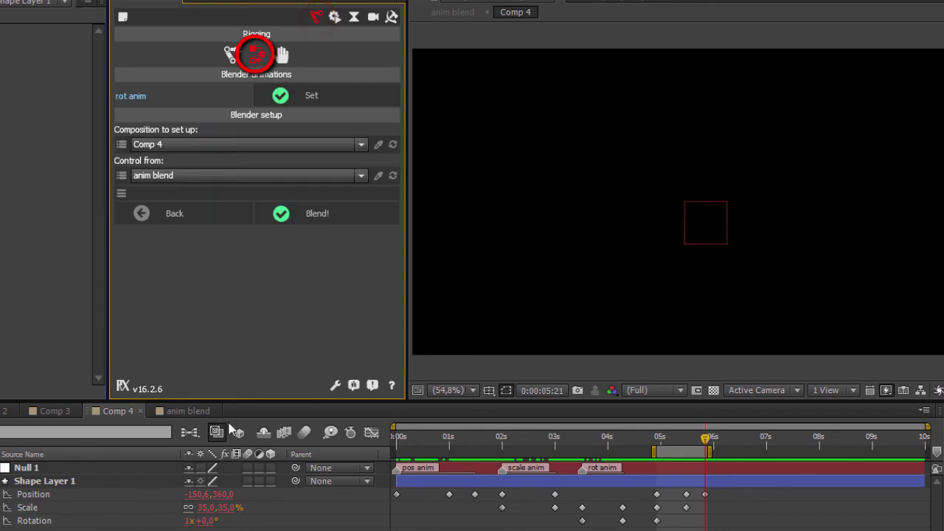
pyautogui.click(74, 467)
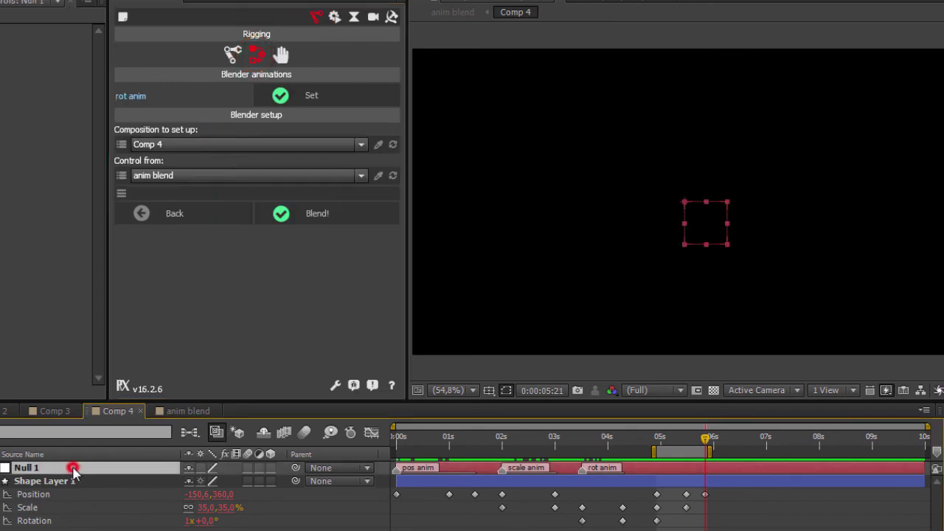
pyautogui.click(149, 90)
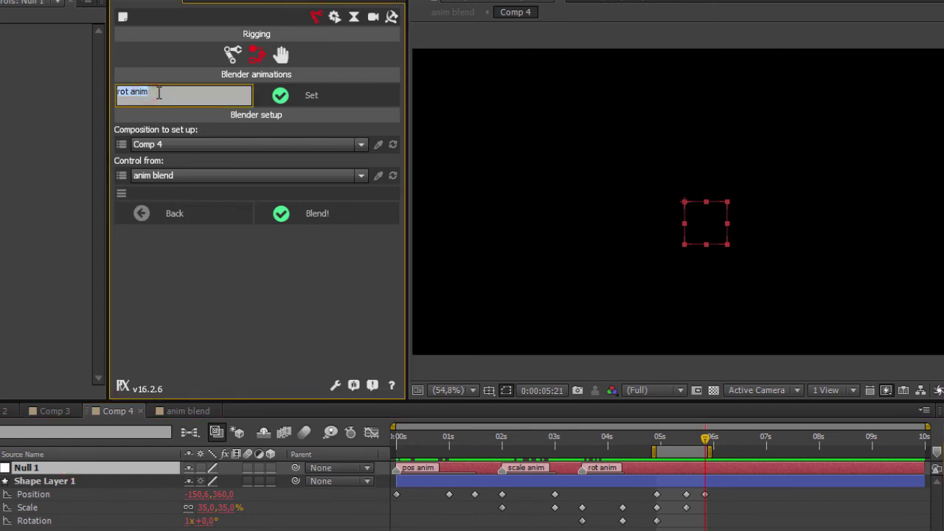
pyautogui.write('fin')
pyautogui.press('Return')
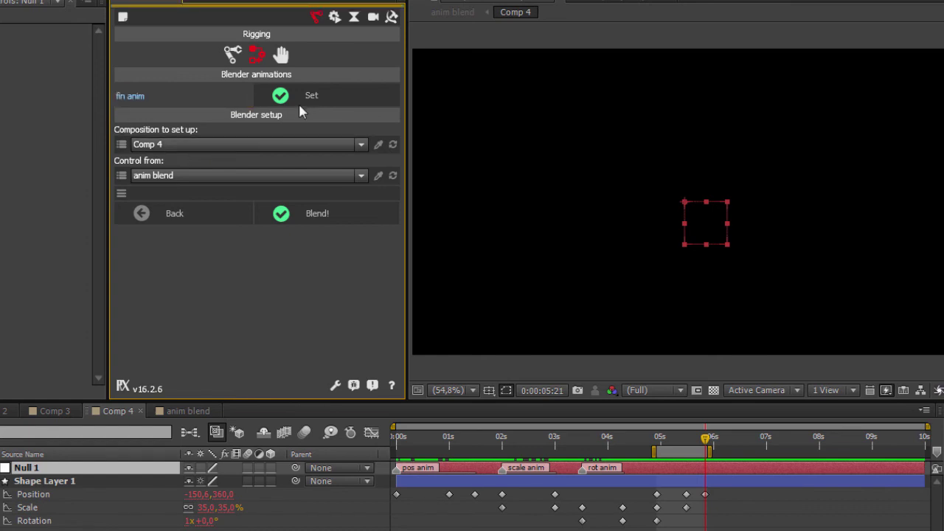
pyautogui.click(308, 94)
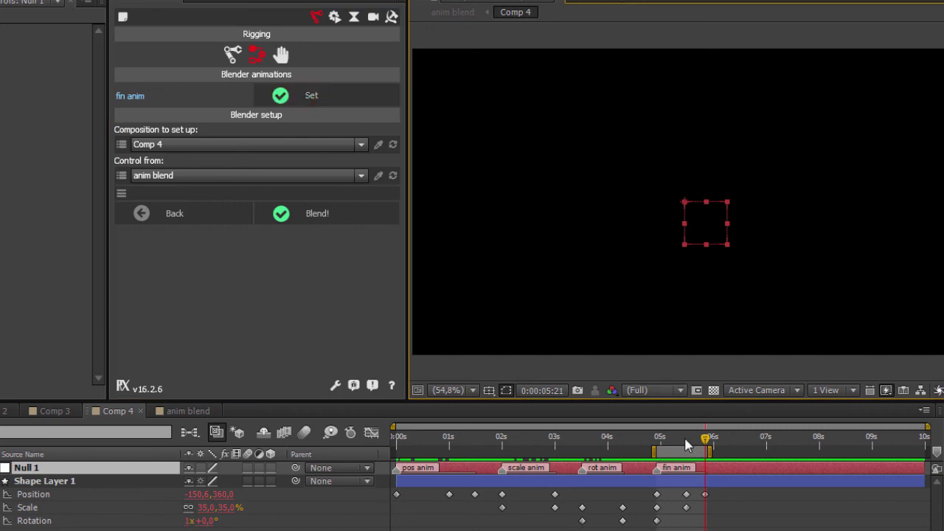
pyautogui.moveTo(706, 443); pyautogui.dragTo(678, 439)
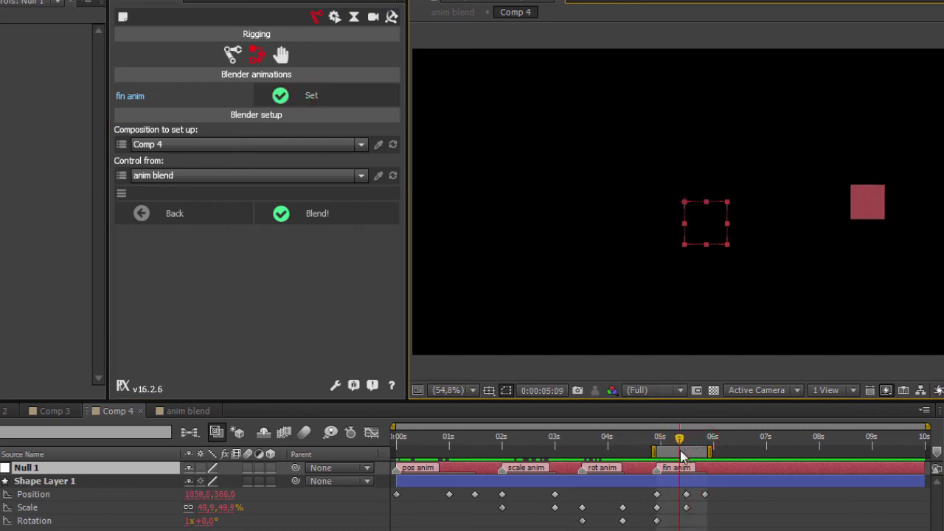
# Go to the anim blend composition and scrub back to its start
pyautogui.click(184, 411)
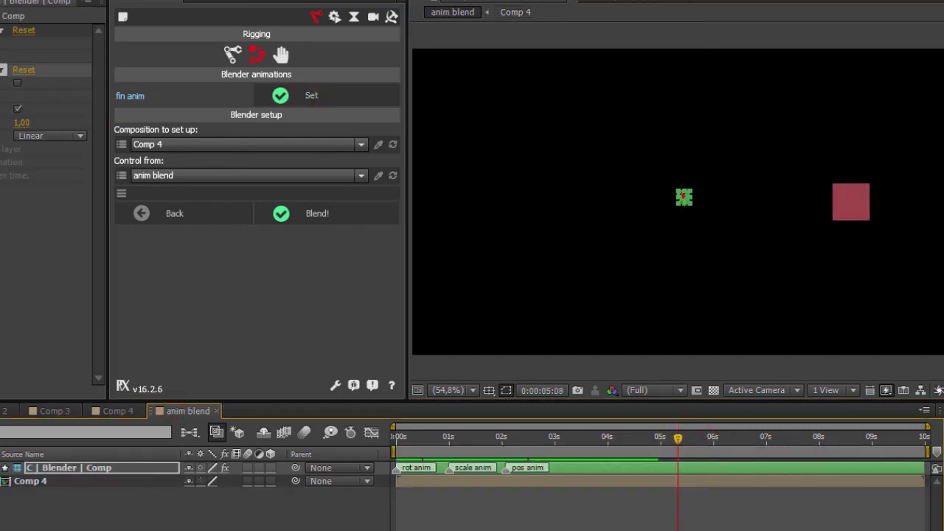
pyautogui.moveTo(457, 441)
pyautogui.mouseDown()
pyautogui.moveTo(463, 458)
pyautogui.moveTo(552, 491)
pyautogui.mouseUp()
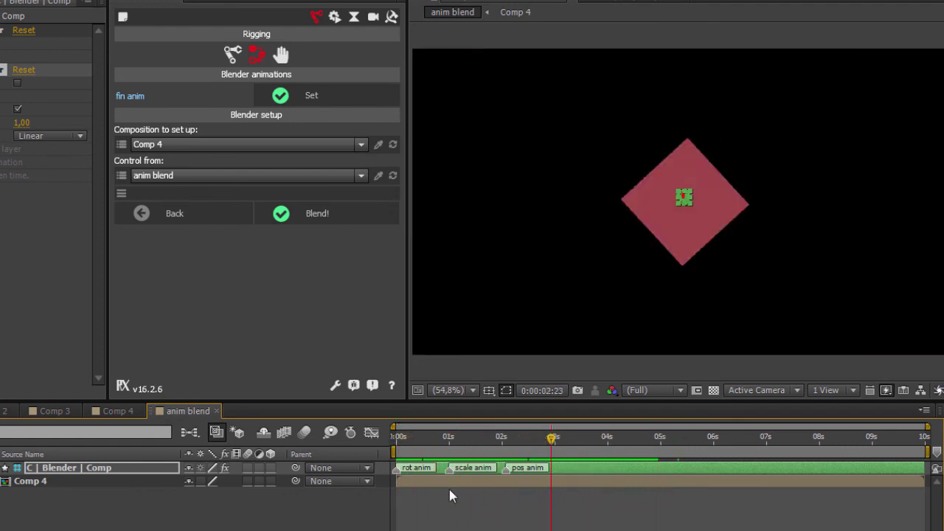
pyautogui.moveTo(453, 495); pyautogui.dragTo(391, 516)
# Re-enable the C | Blender | Comp layer's Blender effect and preview the rotation and scaling
pyautogui.click(112, 467)
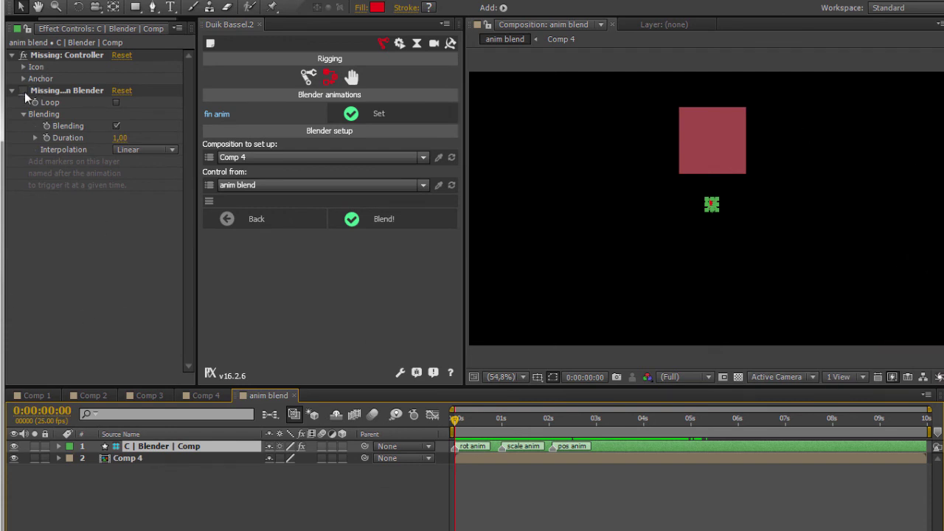
pyautogui.click(23, 90)
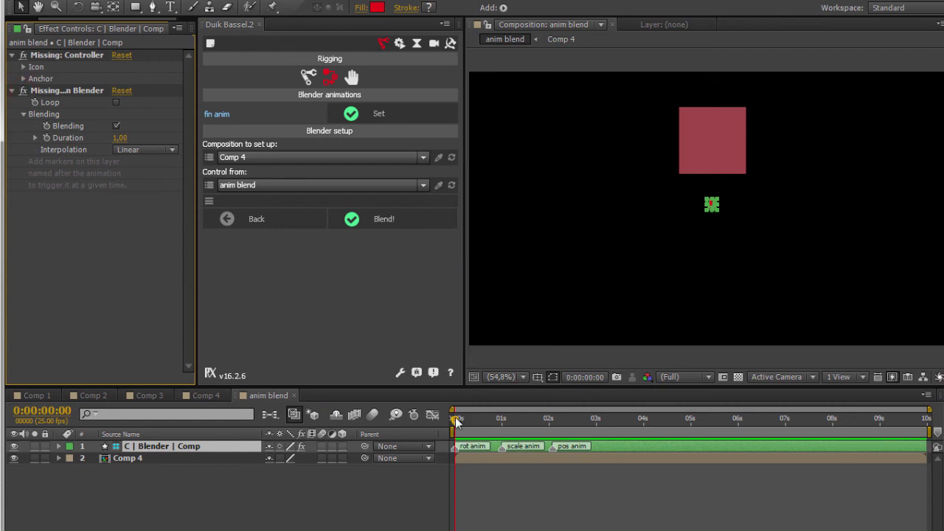
pyautogui.moveTo(456, 418); pyautogui.dragTo(475, 472)
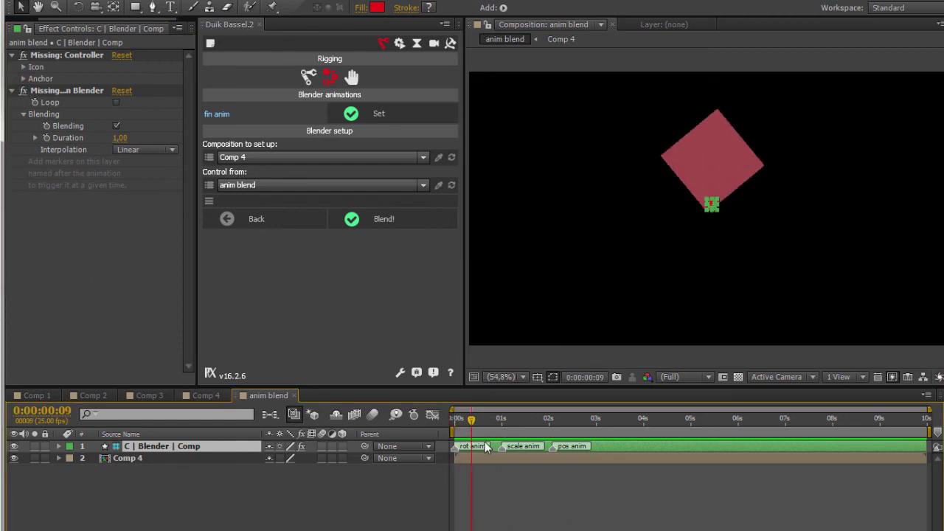
pyautogui.press('KP_0')
pyautogui.moveTo(509, 430); pyautogui.dragTo(548, 462)
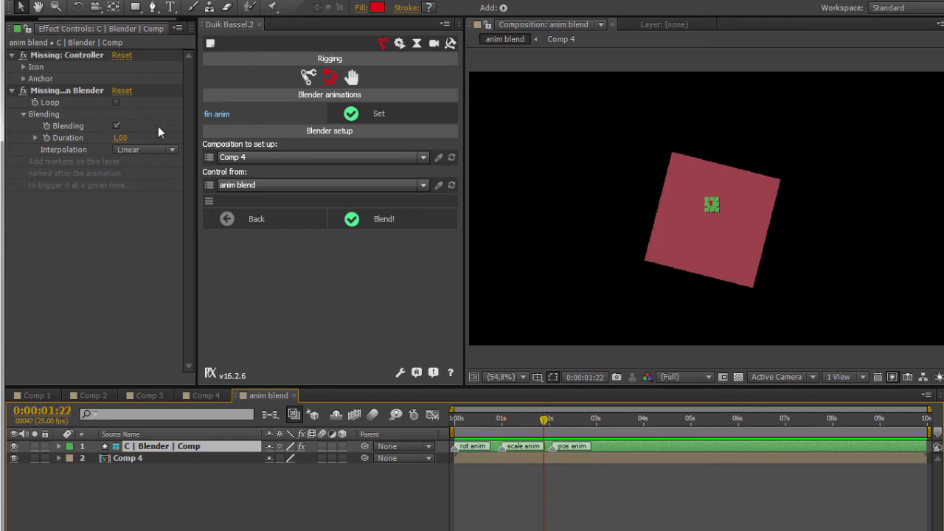
pyautogui.click(544, 418)
# Reorder the controller markers to rot anim, pos anim, scale anim, then return to frame 4
pyautogui.moveTo(515, 436)
pyautogui.mouseDown()
pyautogui.moveTo(607, 429)
pyautogui.moveTo(476, 428)
pyautogui.mouseUp()
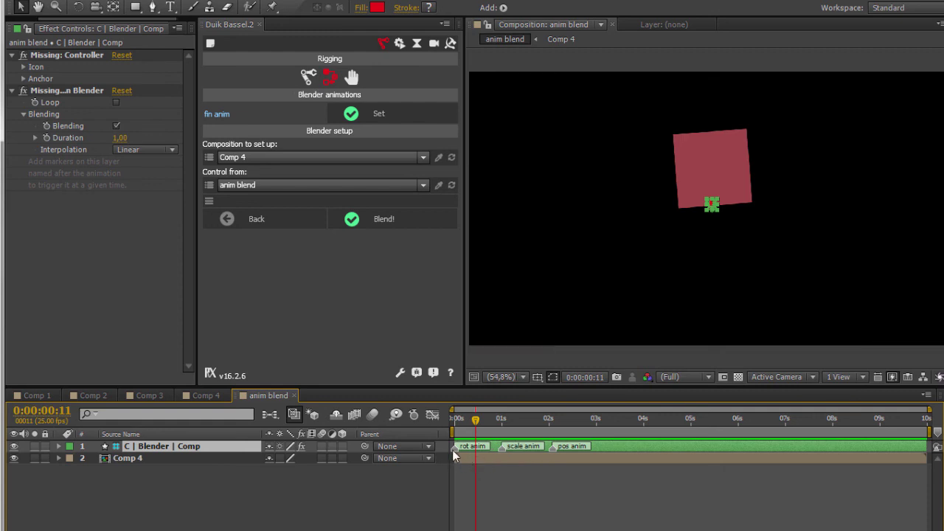
pyautogui.moveTo(503, 447); pyautogui.dragTo(618, 447)
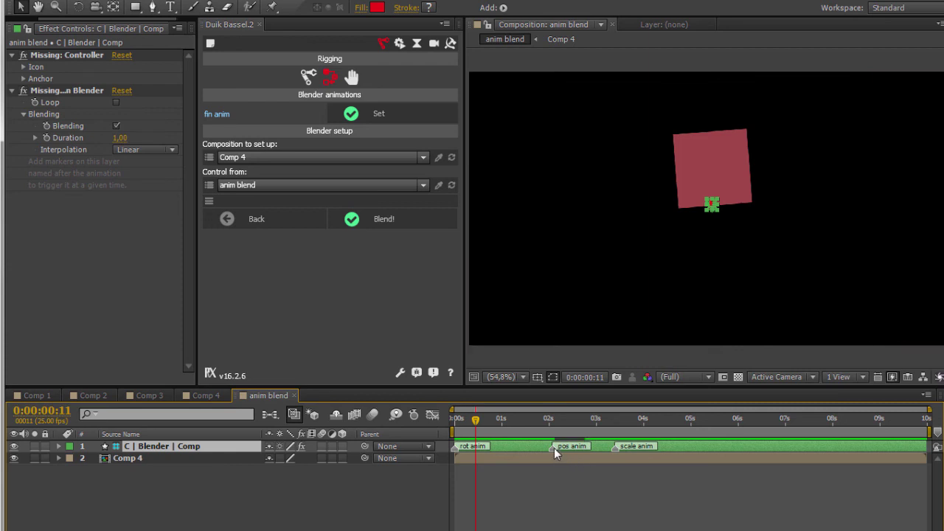
pyautogui.moveTo(554, 448); pyautogui.dragTo(550, 447)
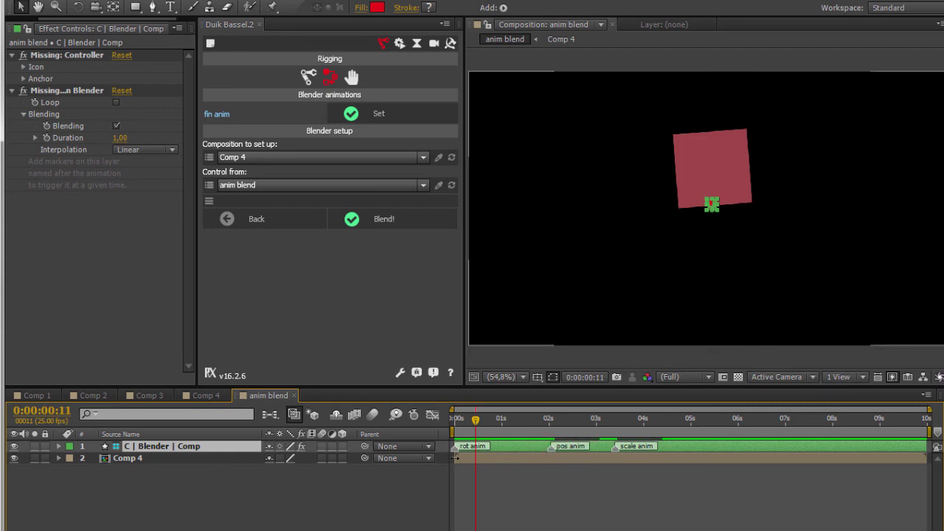
pyautogui.moveTo(456, 448); pyautogui.dragTo(567, 447)
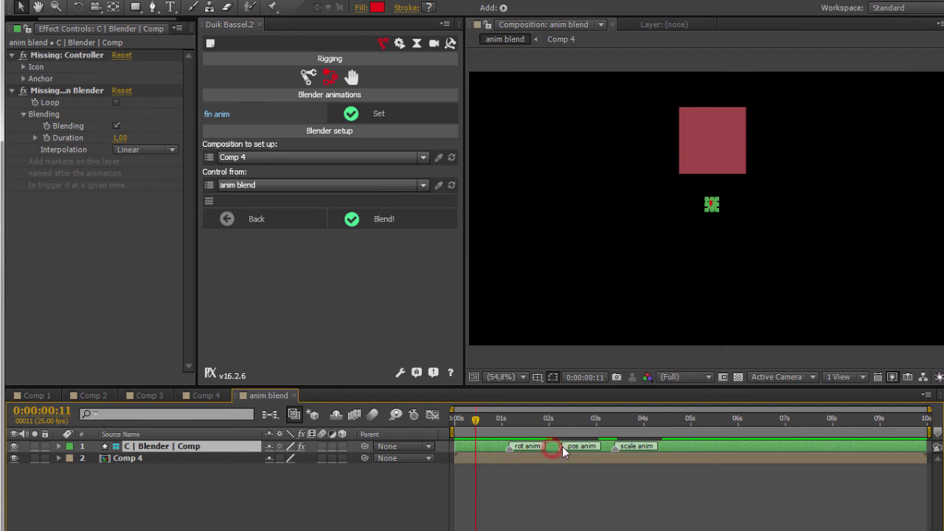
pyautogui.moveTo(509, 448); pyautogui.dragTo(522, 447)
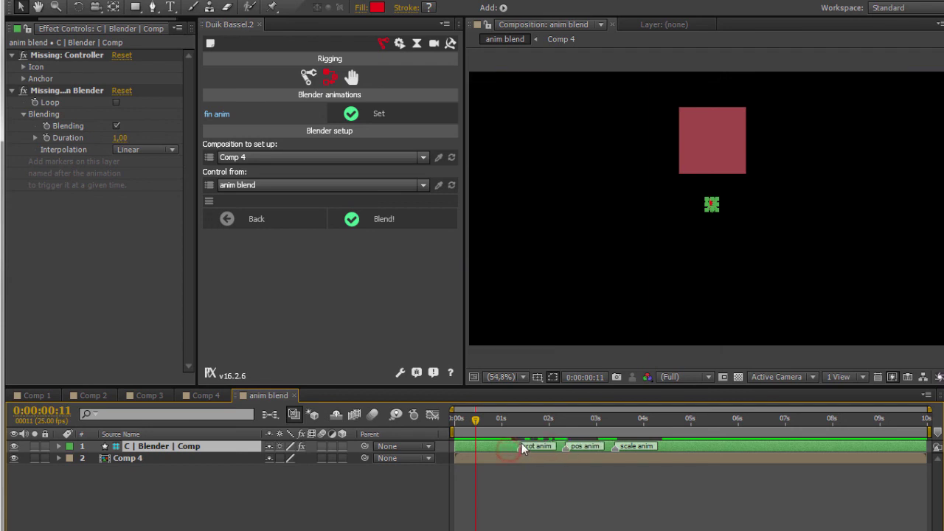
pyautogui.moveTo(476, 422); pyautogui.dragTo(462, 419)
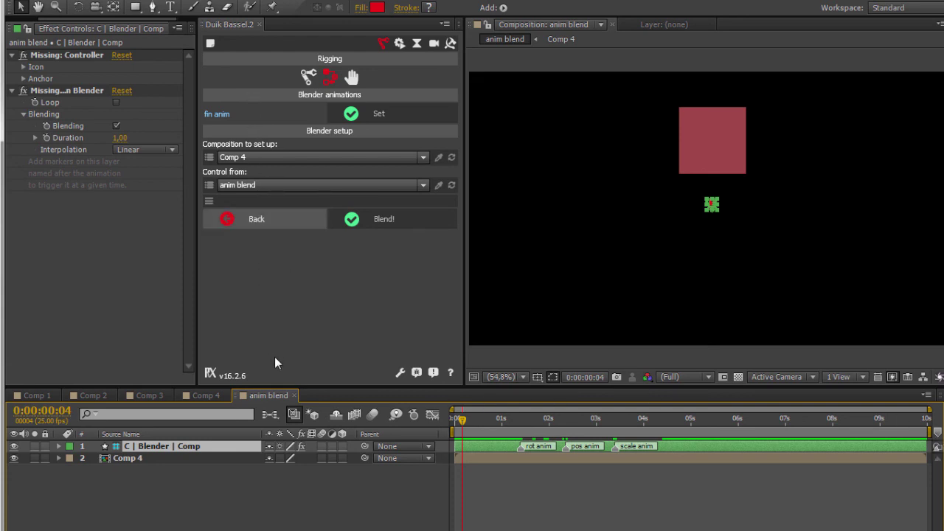
# Add a fin anim marker at frame 4 using Duik's Animation blender
pyautogui.click(417, 45)
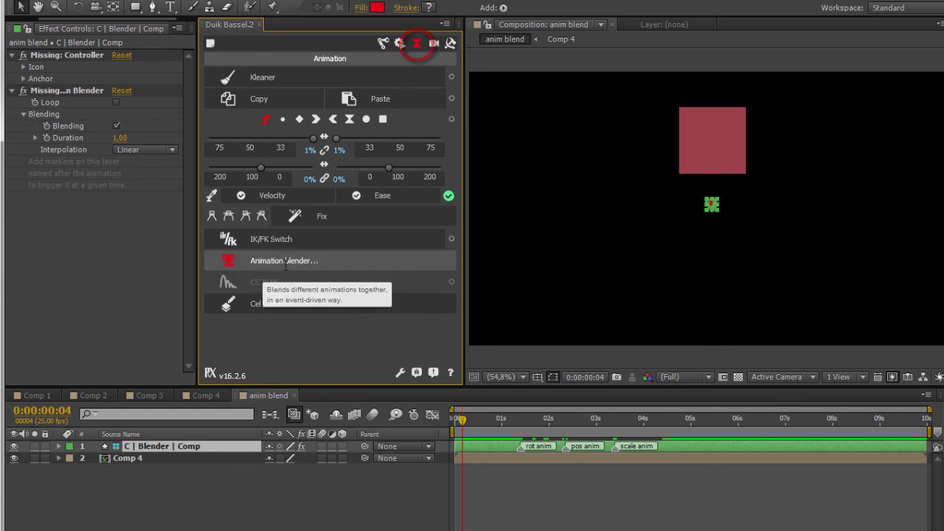
pyautogui.click(284, 264)
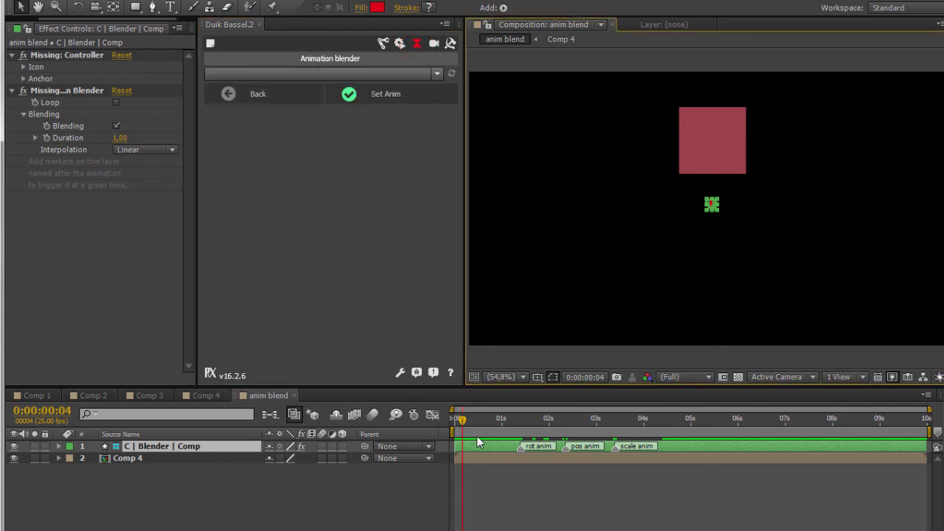
pyautogui.click(321, 74)
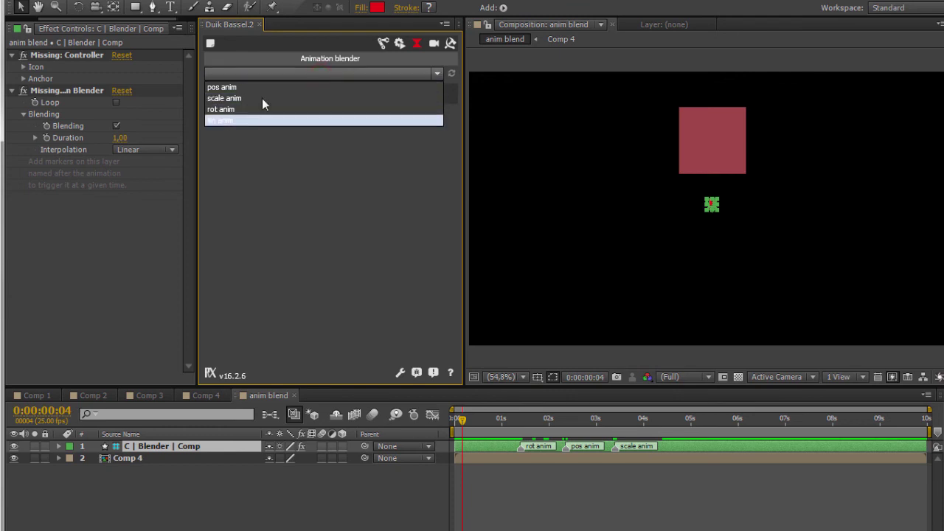
pyautogui.click(452, 74)
pyautogui.click(317, 76)
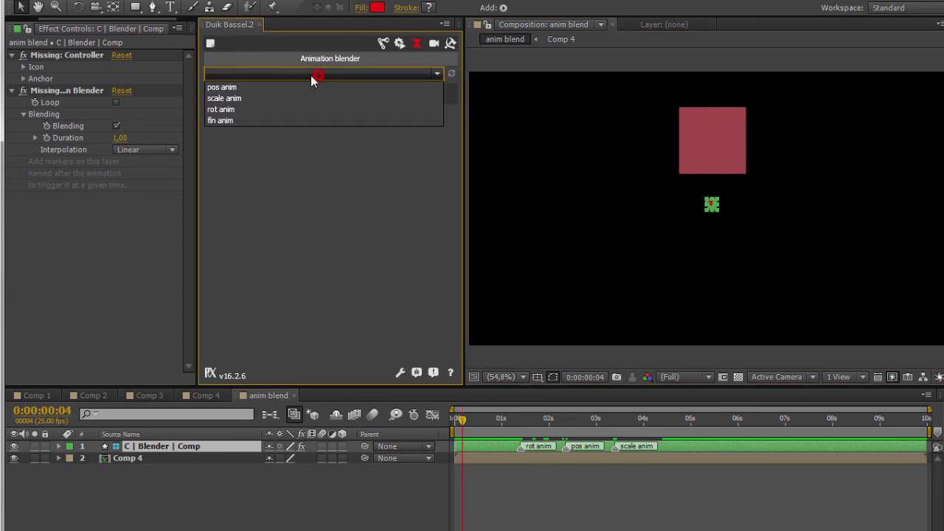
pyautogui.click(225, 124)
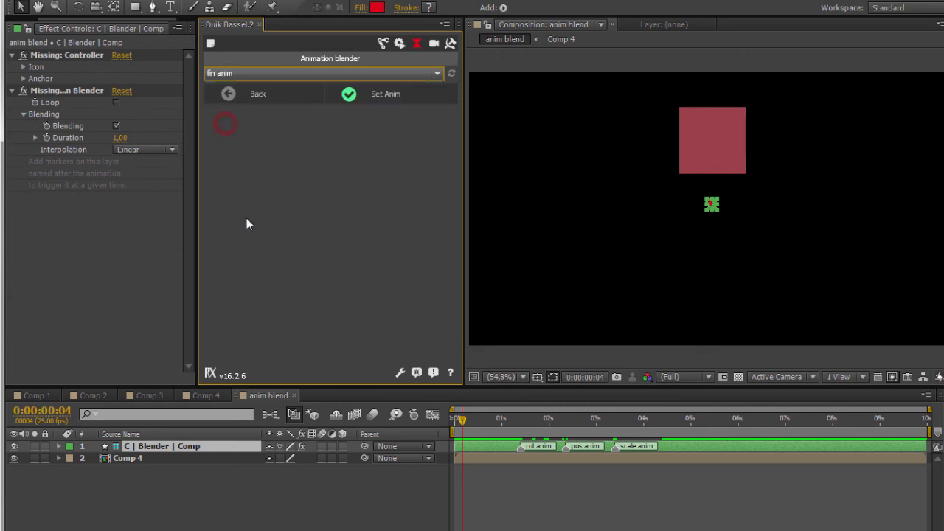
pyautogui.click(350, 94)
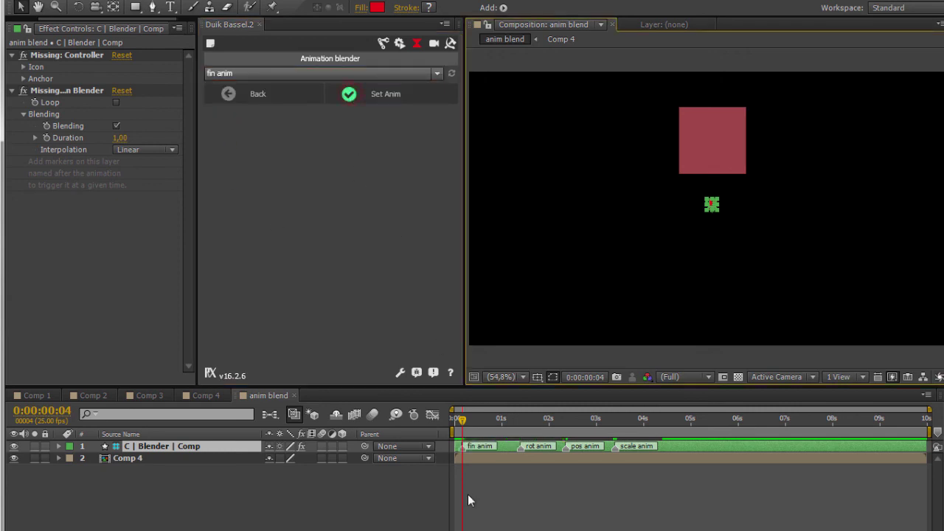
# Scrub the anim blend timeline to check the square's blended rotation and movement
pyautogui.moveTo(464, 419); pyautogui.dragTo(456, 452)
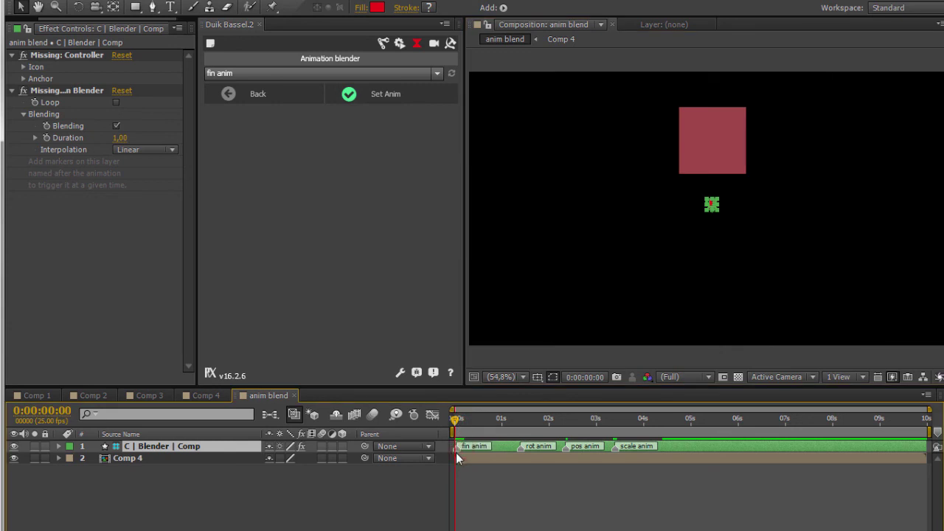
pyautogui.moveTo(457, 418)
pyautogui.mouseDown()
pyautogui.moveTo(478, 421)
pyautogui.moveTo(498, 437)
pyautogui.moveTo(496, 450)
pyautogui.mouseUp()
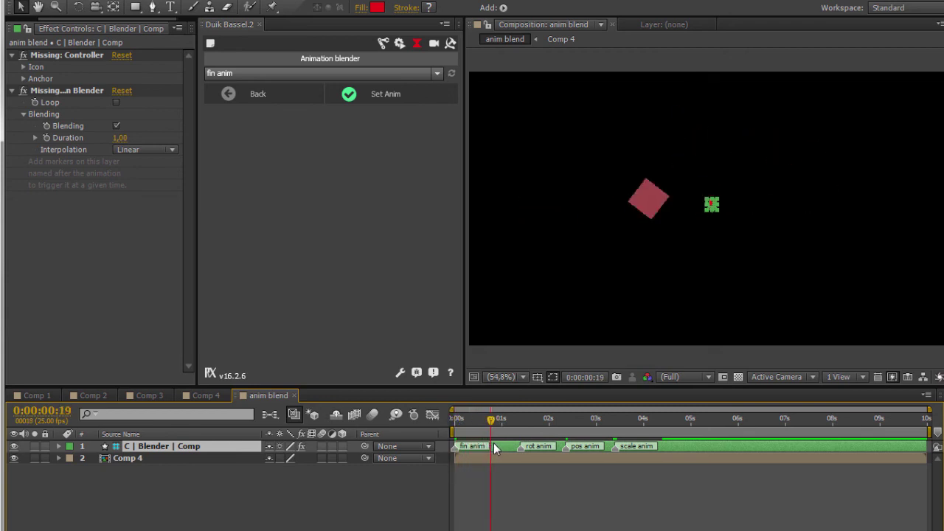
pyautogui.moveTo(496, 450)
pyautogui.mouseDown()
pyautogui.moveTo(521, 453)
pyautogui.moveTo(465, 443)
pyautogui.mouseUp()
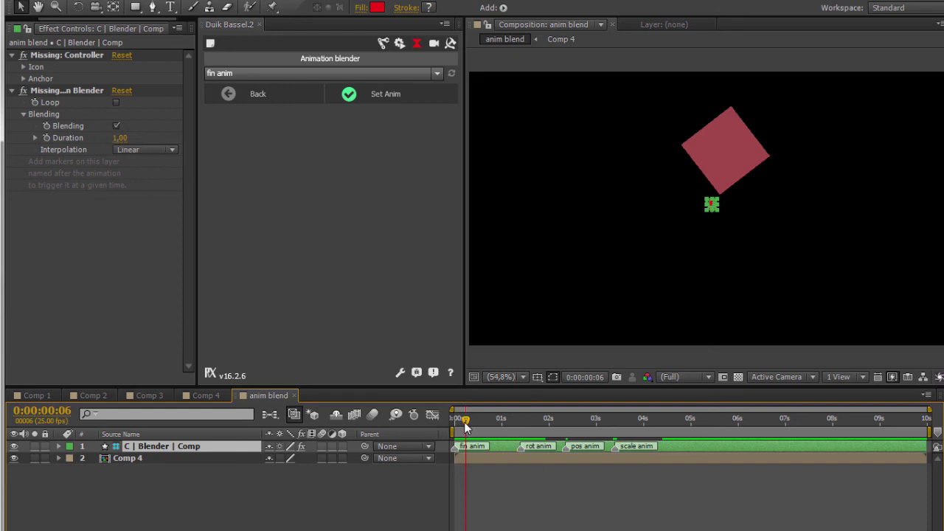
pyautogui.moveTo(466, 422)
pyautogui.mouseDown()
pyautogui.moveTo(457, 433)
pyautogui.moveTo(486, 429)
pyautogui.moveTo(448, 475)
pyautogui.mouseUp()
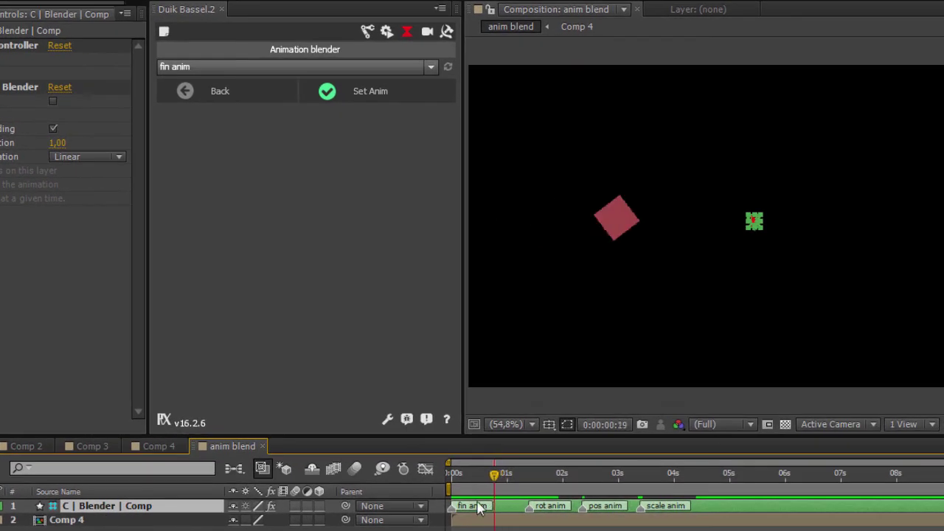
pyautogui.moveTo(458, 526); pyautogui.dragTo(453, 526)
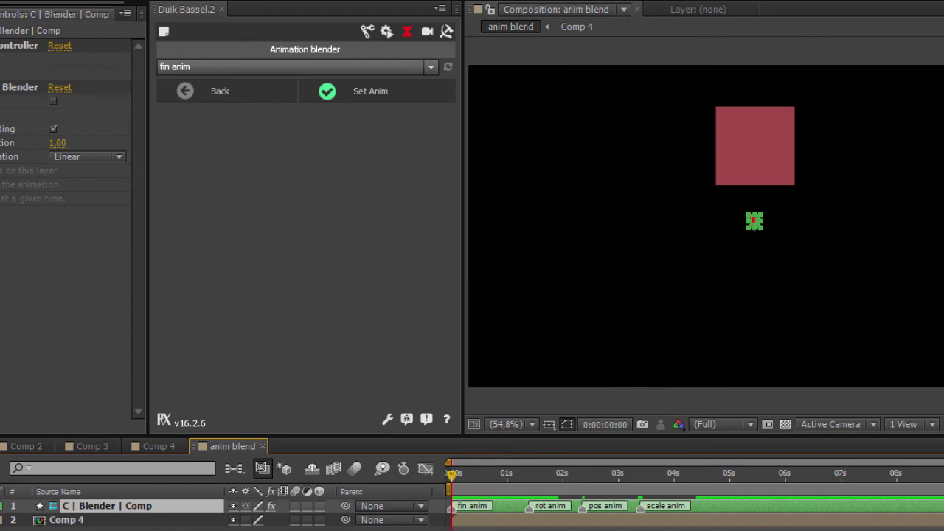
# Play a preview of the blended animation, deselect all layers, and return to Comp 4
pyautogui.press('space')
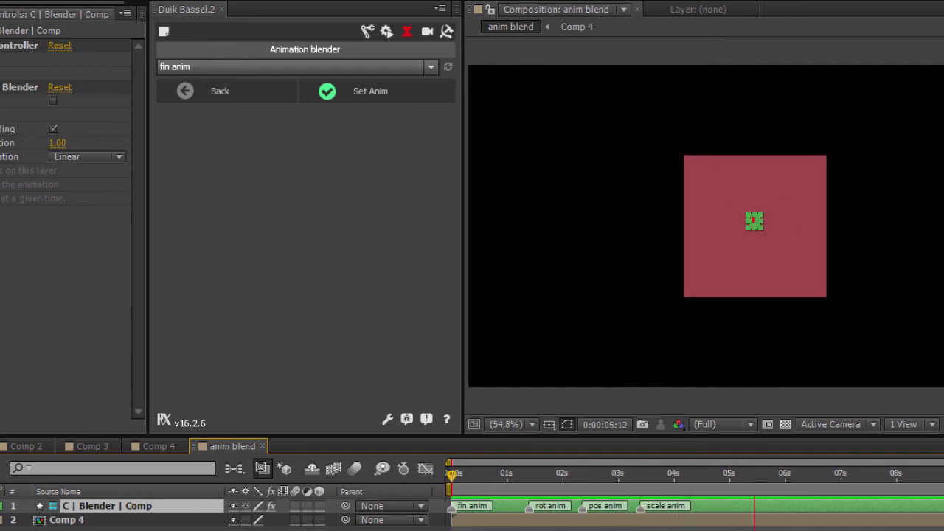
pyautogui.hotkey('ctrl', 'shift', 'a')
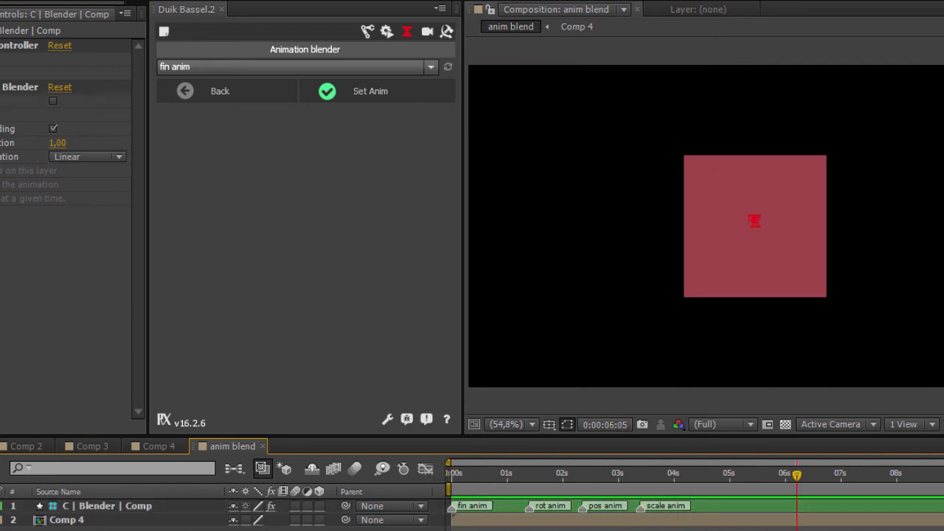
pyautogui.click(171, 417)
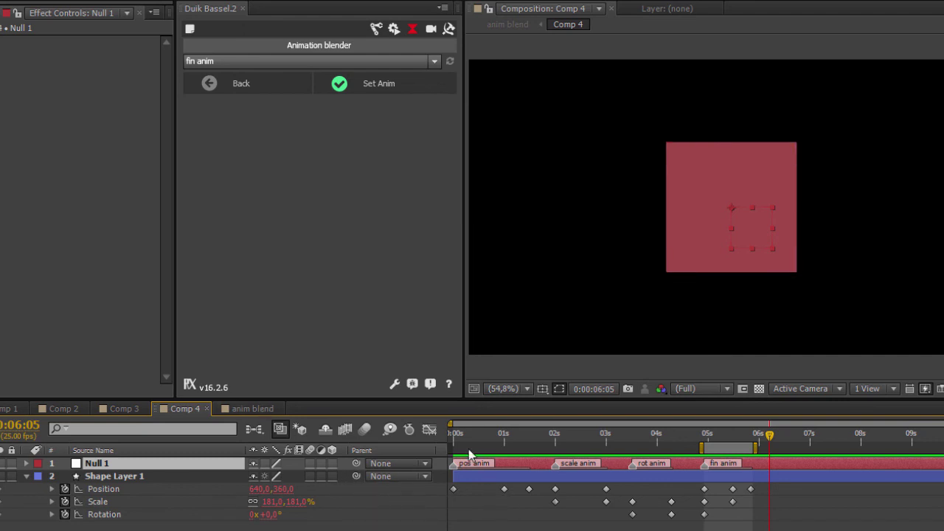
# Review Shape Layer 1's keyframes in Comp 4, then preview the anim blend comp from near the start
pyautogui.click(145, 478)
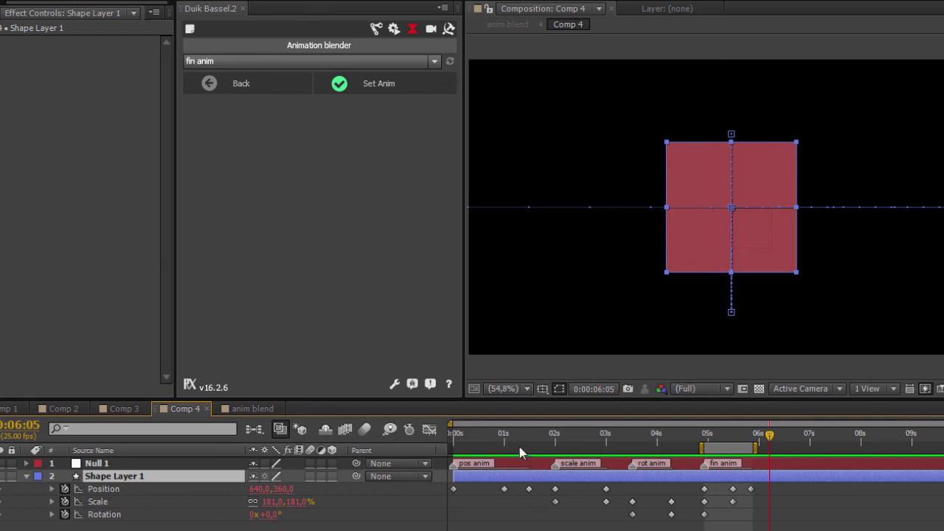
pyautogui.moveTo(500, 439); pyautogui.dragTo(605, 439)
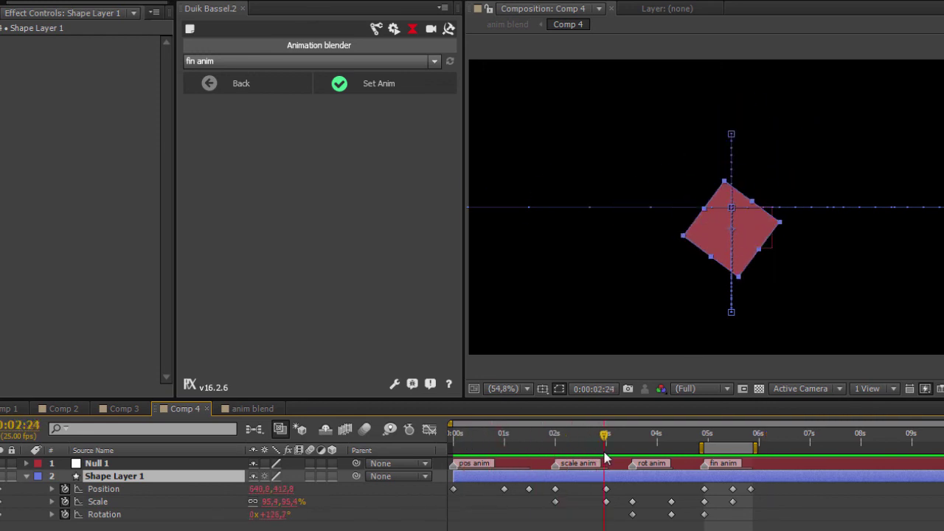
pyautogui.click(228, 409)
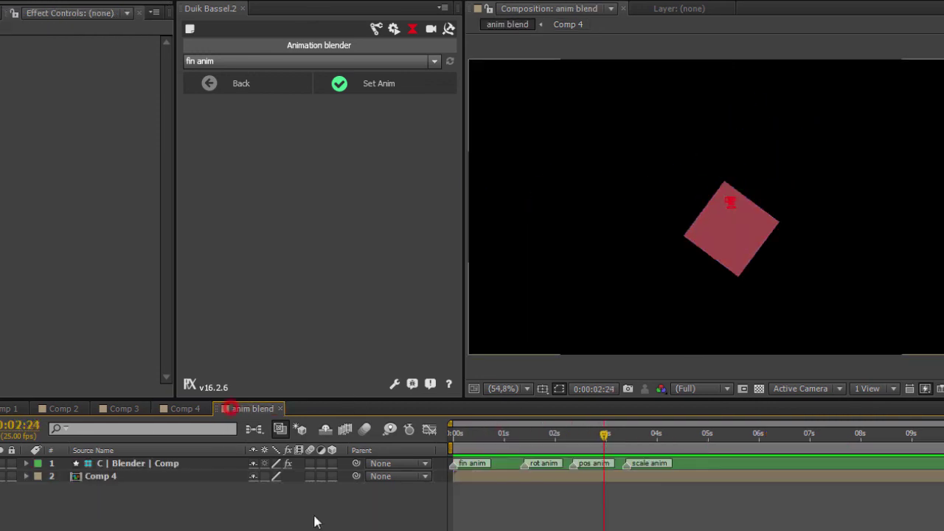
pyautogui.click(495, 437)
pyautogui.press('space')
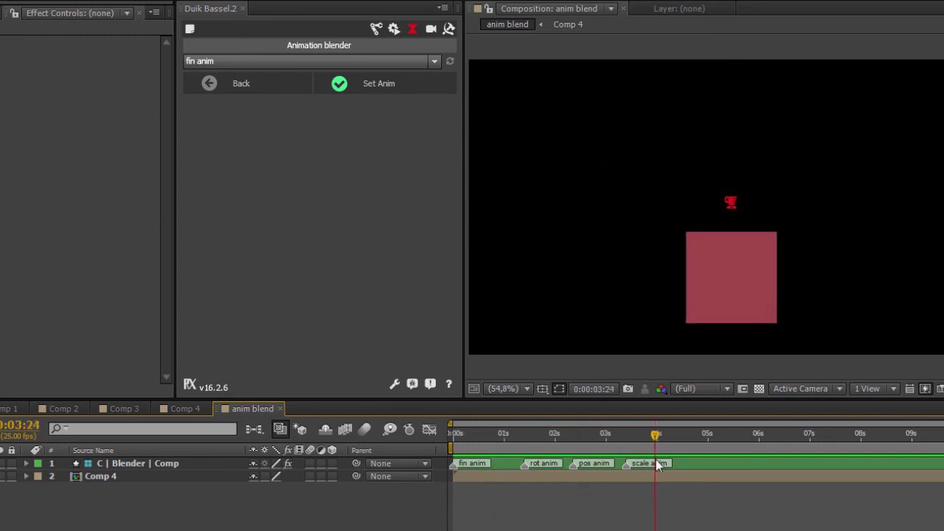